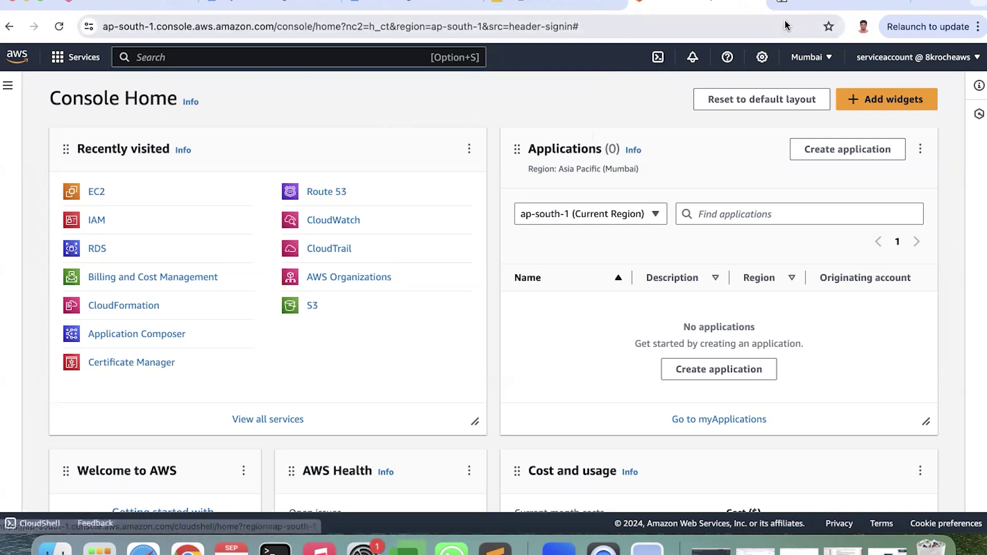
# Review the AWS EC2 use case notes in JS Paint and the introduction slides, returning to the AWS console
pyautogui.click(821, 2)
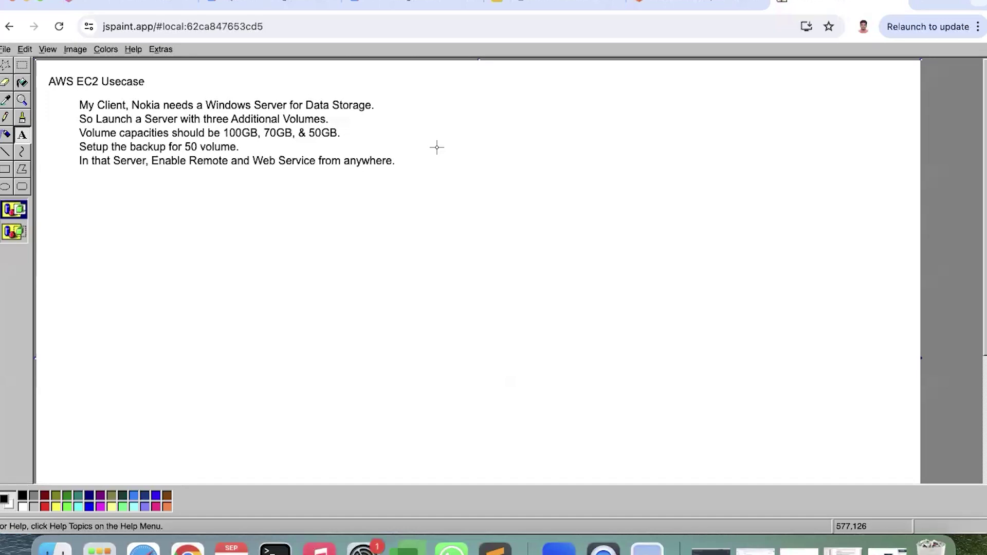
pyautogui.click(574, 8)
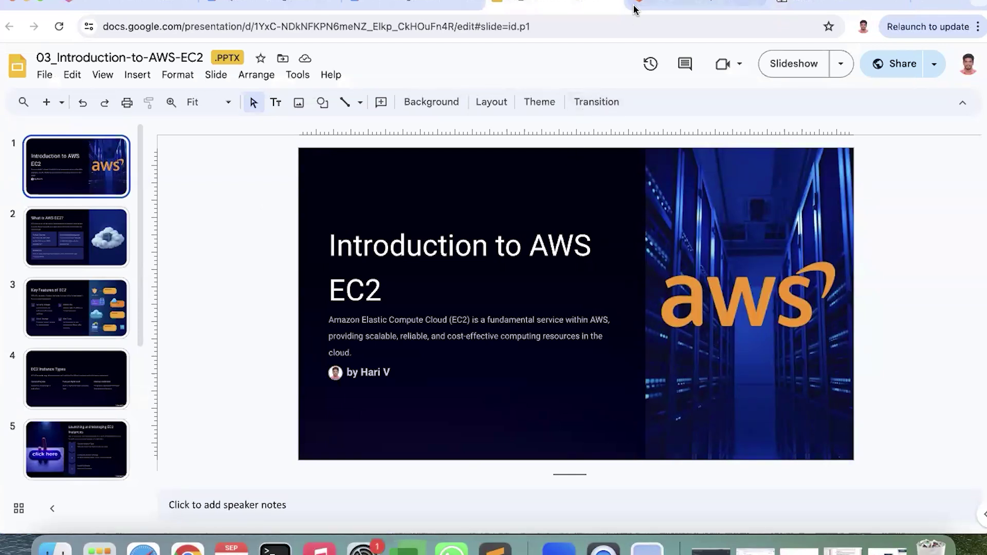
pyautogui.click(663, 1)
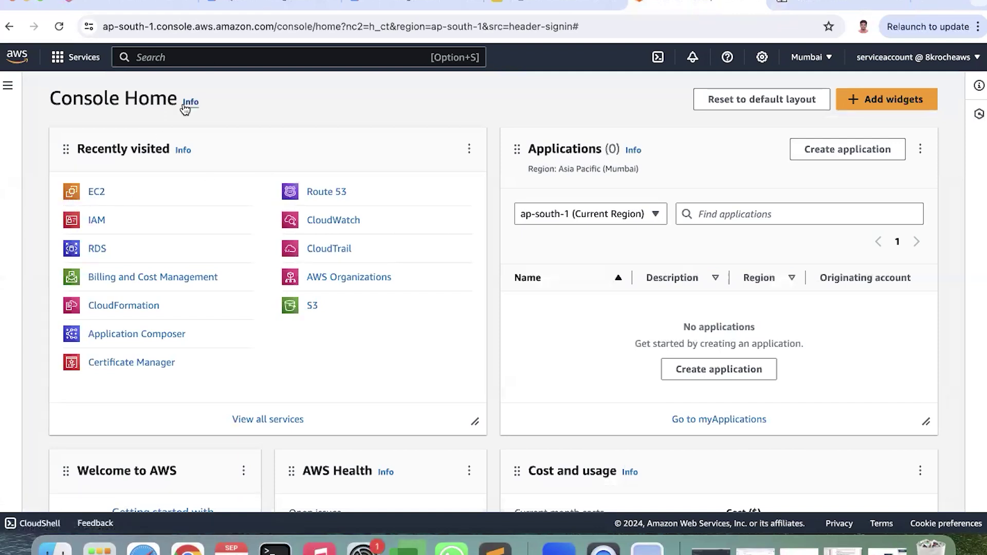
# Search for the ec2 service, open its Instances list and remove the active search filter
pyautogui.click(176, 57)
pyautogui.write('ec2')
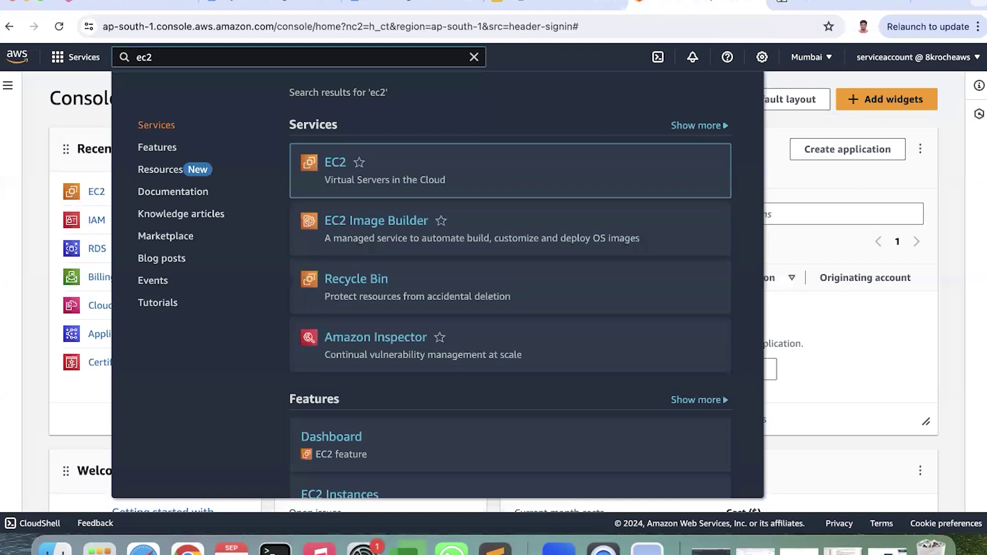
pyautogui.click(335, 162)
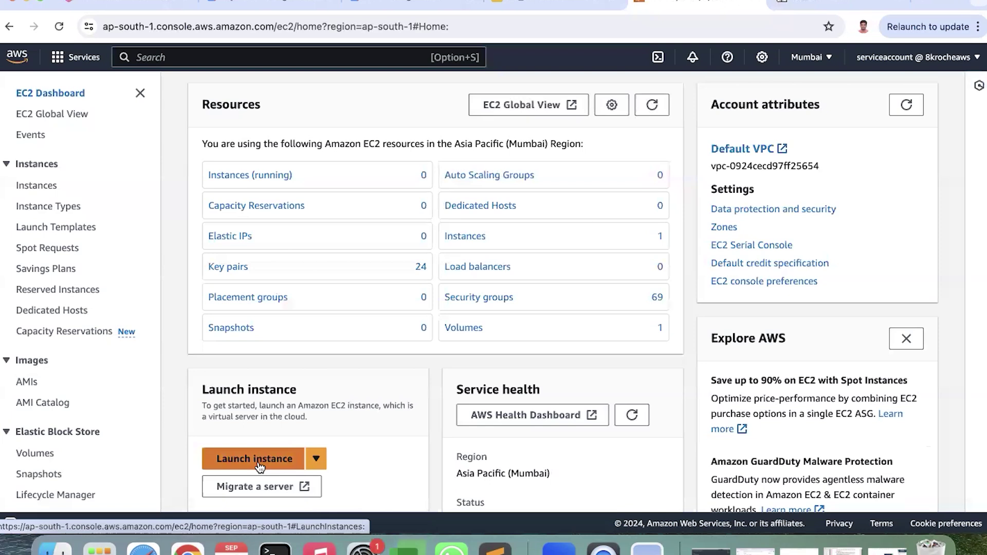
pyautogui.click(45, 187)
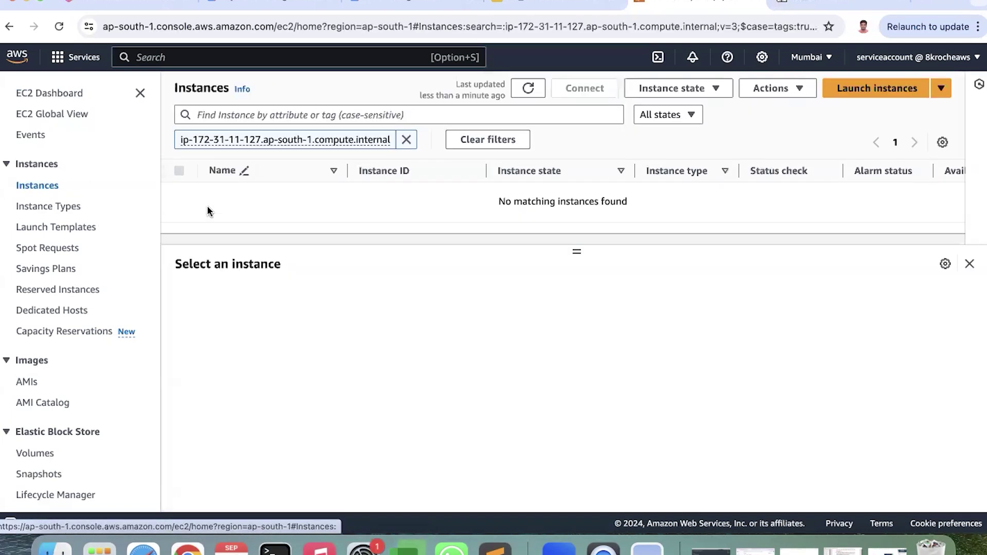
pyautogui.click(404, 138)
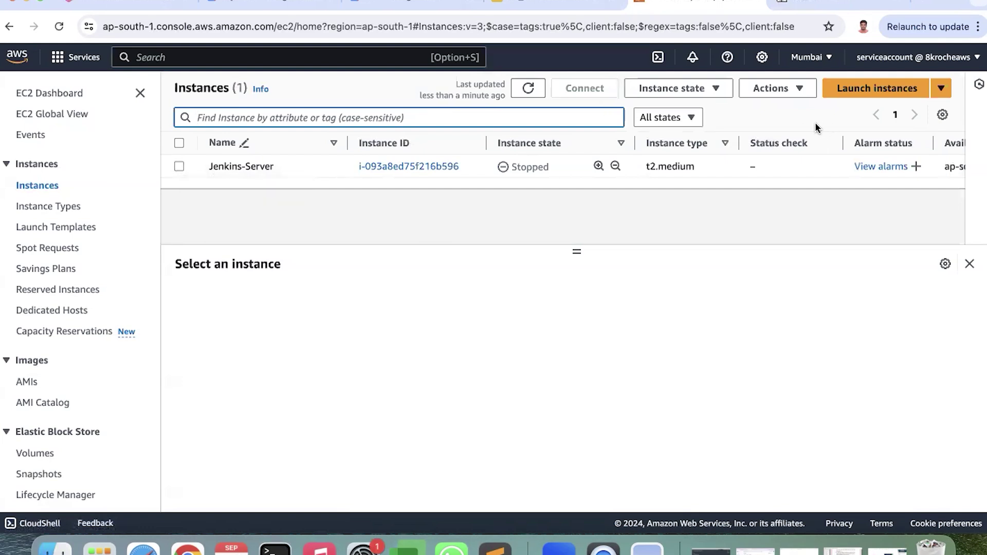
# Start launching a new instance and name it Demo-Ec2-Instance
pyautogui.click(862, 92)
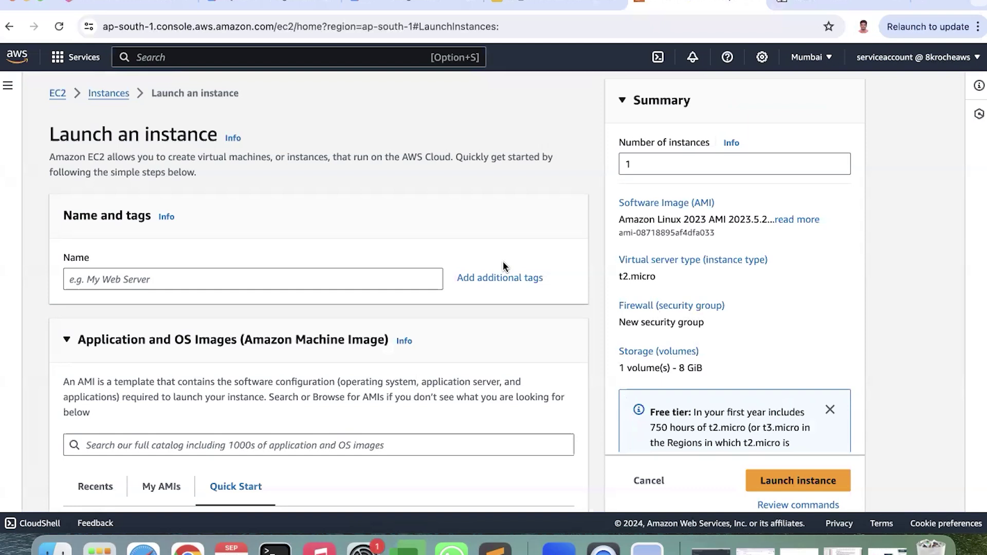
pyautogui.click(278, 283)
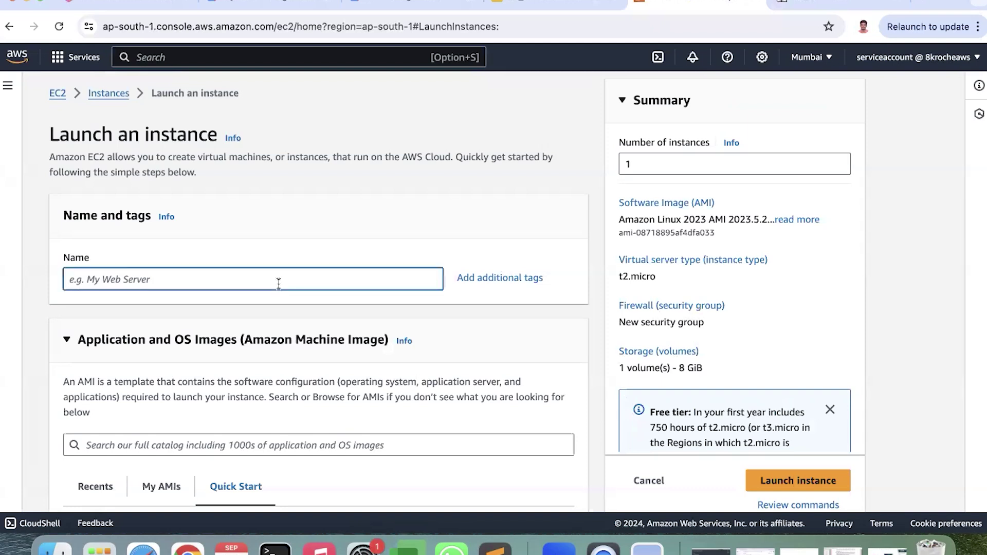
pyautogui.write('Demo-Ec2-Instance')
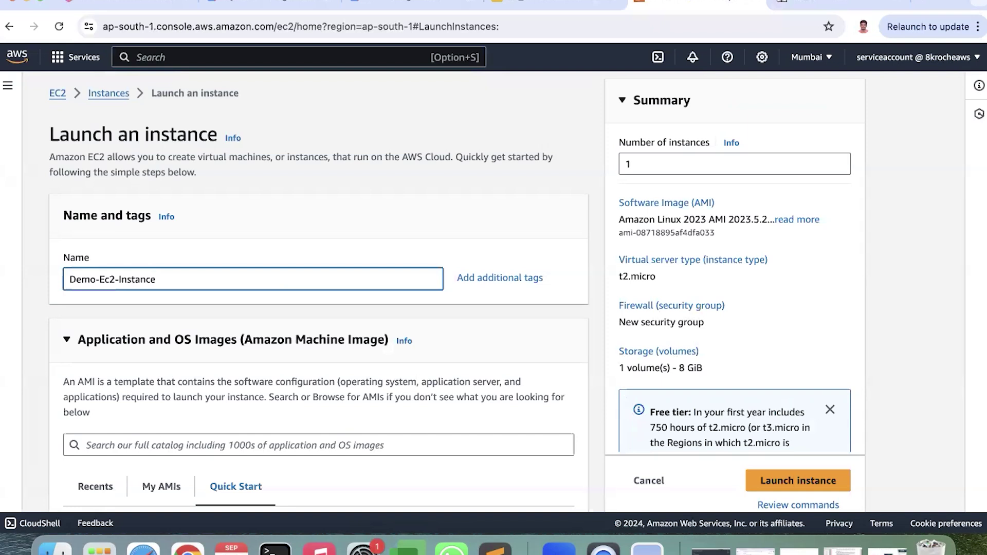
# Examine the owned and recently launched machine images, then return to the Quick Start images and accept the settings override
pyautogui.scroll(-5, 319, 293)
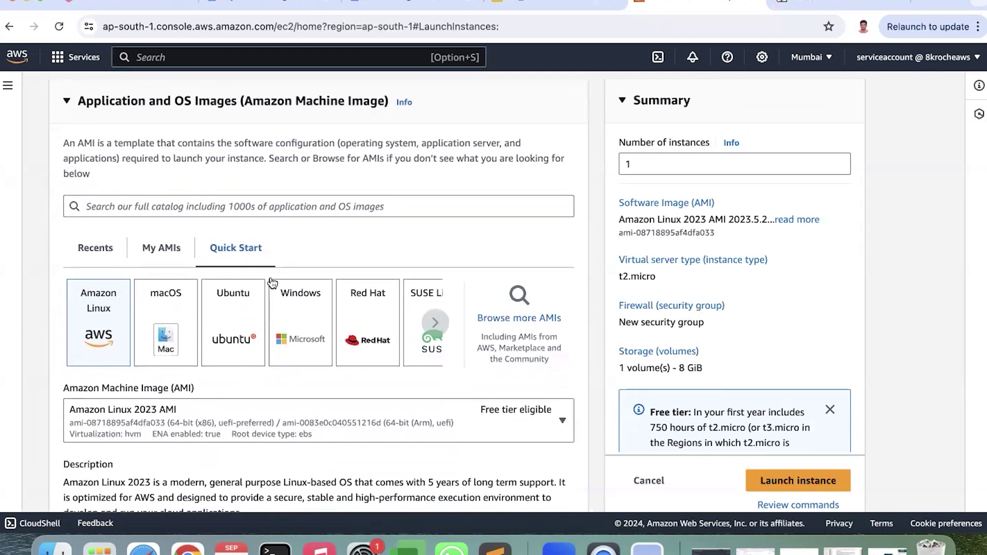
pyautogui.moveTo(425, 99); pyautogui.dragTo(246, 102)
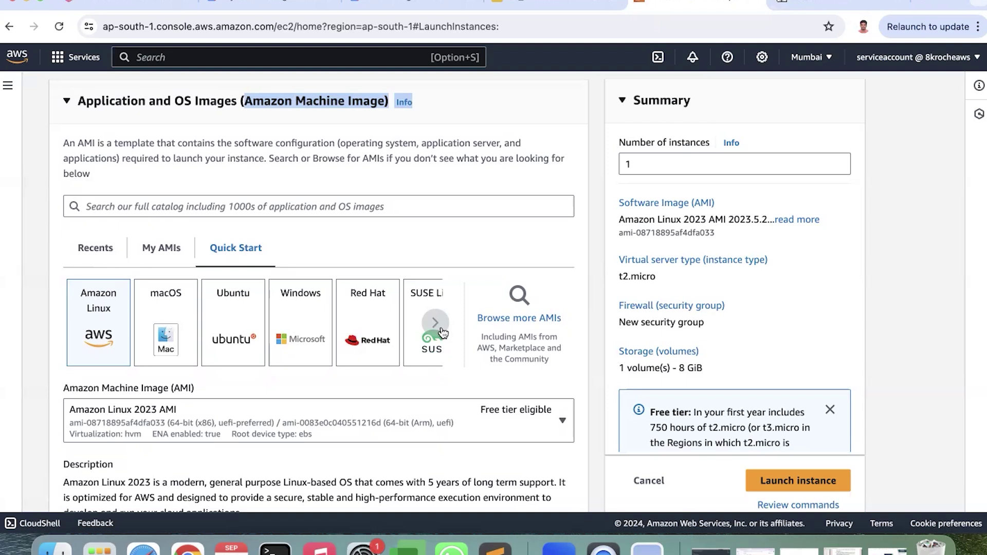
pyautogui.click(172, 260)
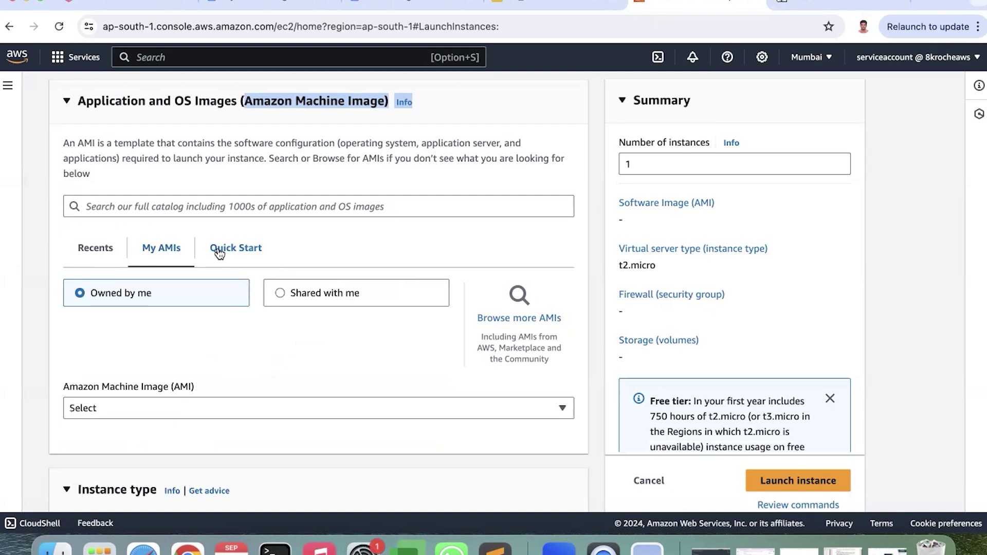
pyautogui.click(104, 256)
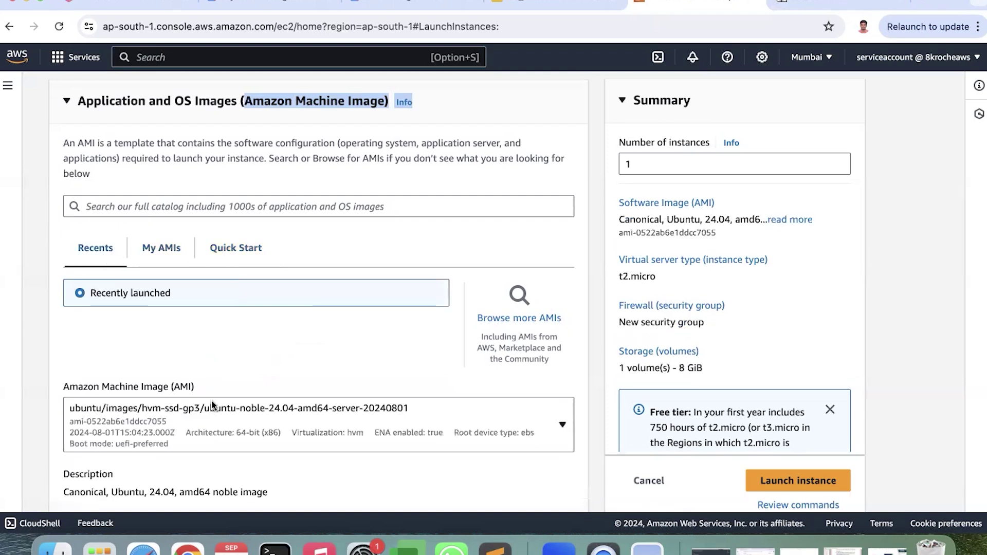
pyautogui.click(226, 248)
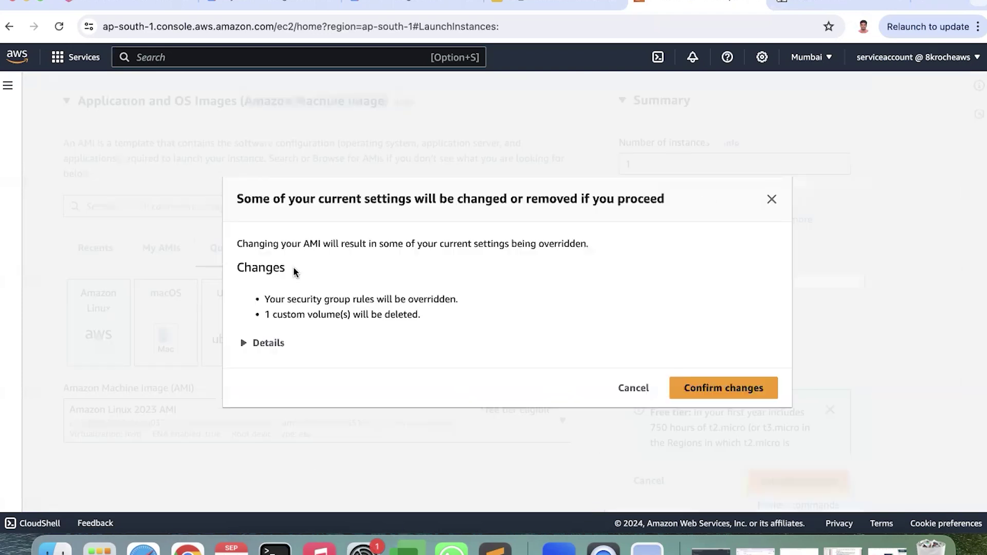
pyautogui.click(714, 388)
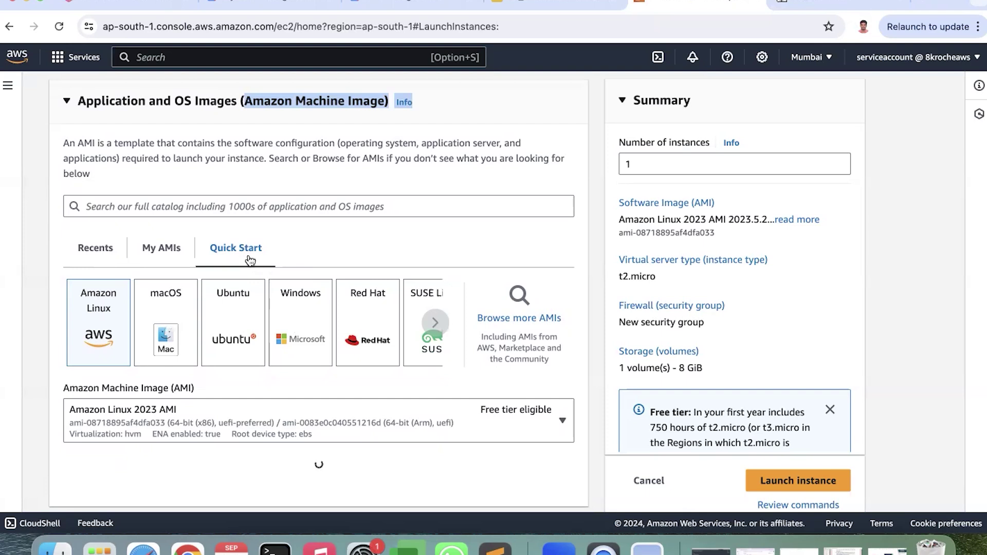
# Choose Windows as the operating system, check its image versions and keep Microsoft Windows Server 2022 Base
pyautogui.click(313, 335)
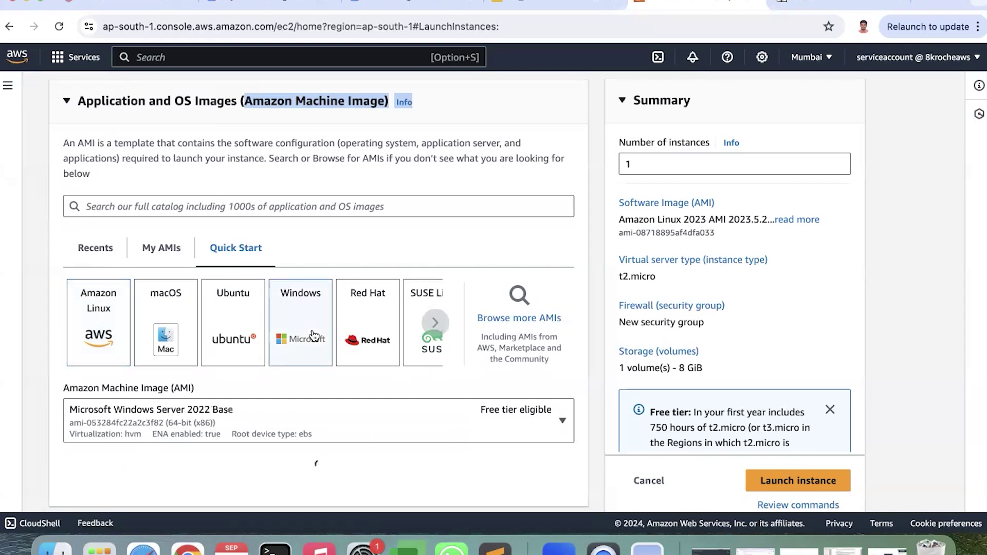
pyautogui.click(365, 427)
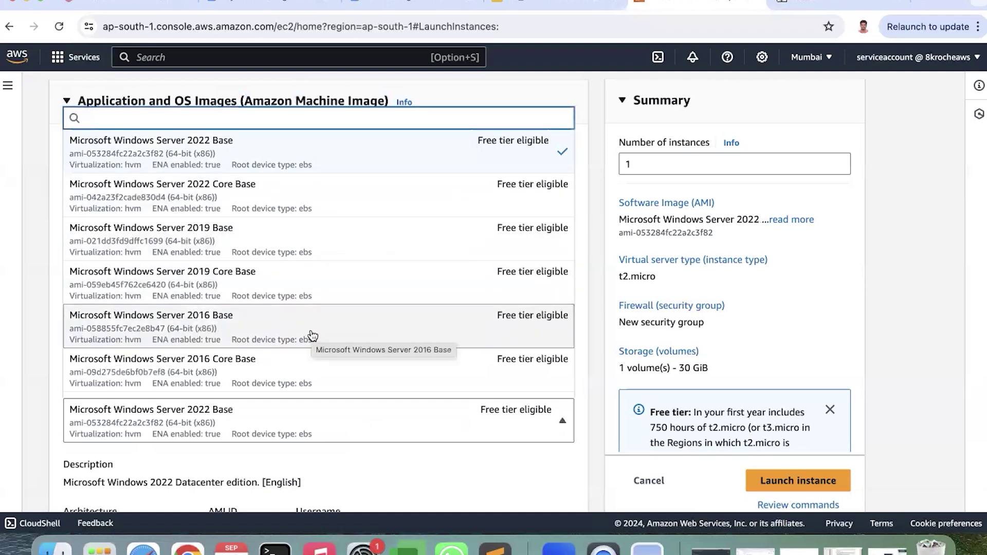
pyautogui.click(34, 246)
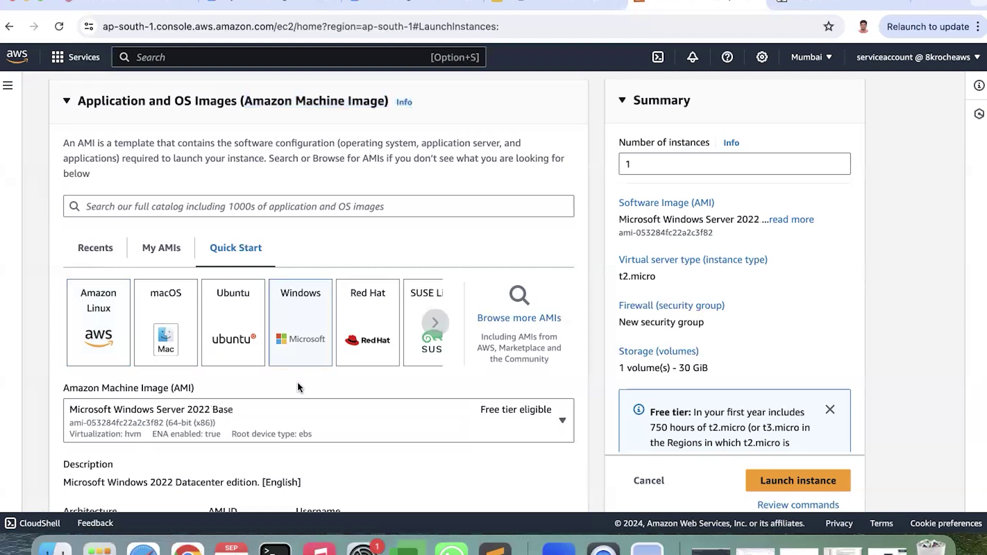
# Review the EC2 Instance Types slide in the Google Slides presentation and return to the instance launch form
pyautogui.scroll(-10, 293, 396)
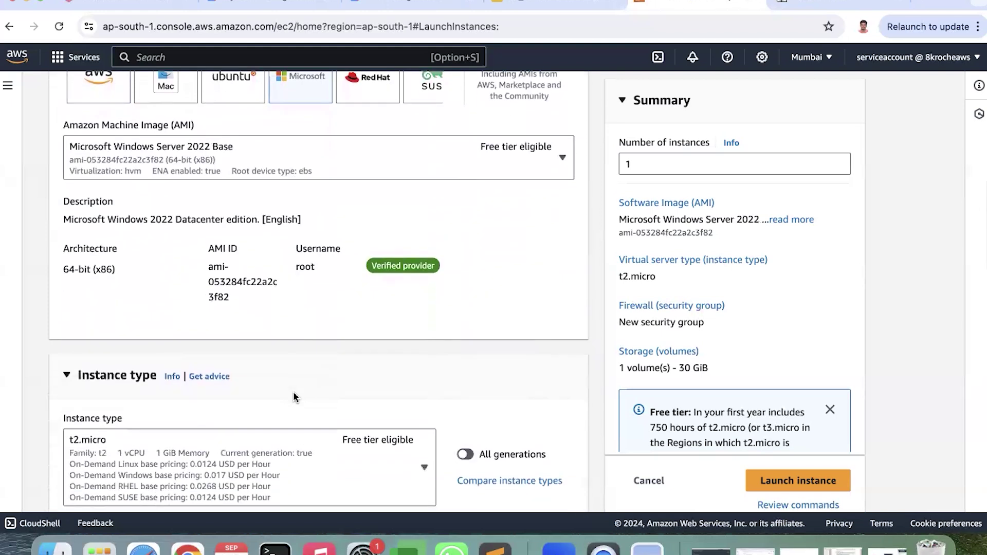
pyautogui.scroll(-1, 294, 396)
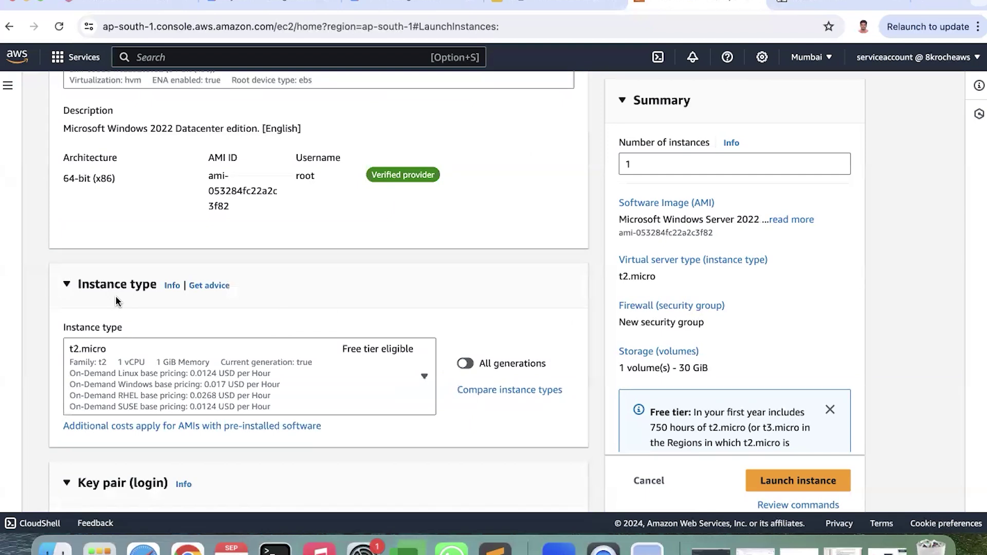
pyautogui.click(545, 6)
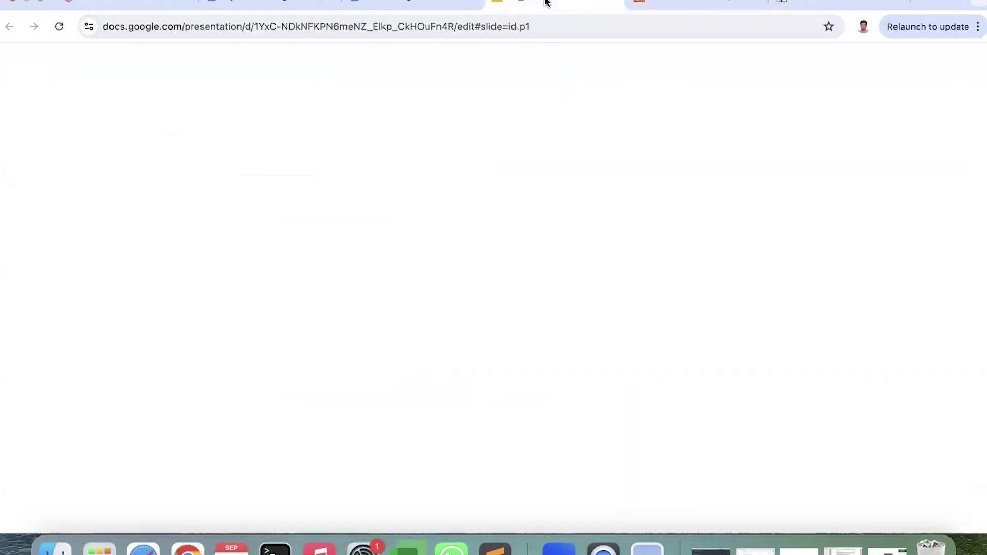
pyautogui.click(85, 372)
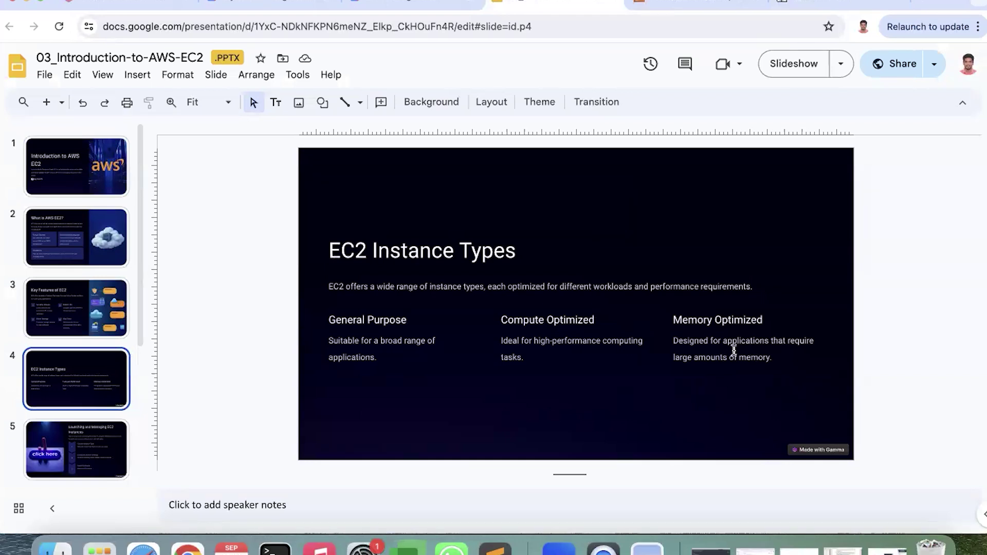
pyautogui.click(691, 2)
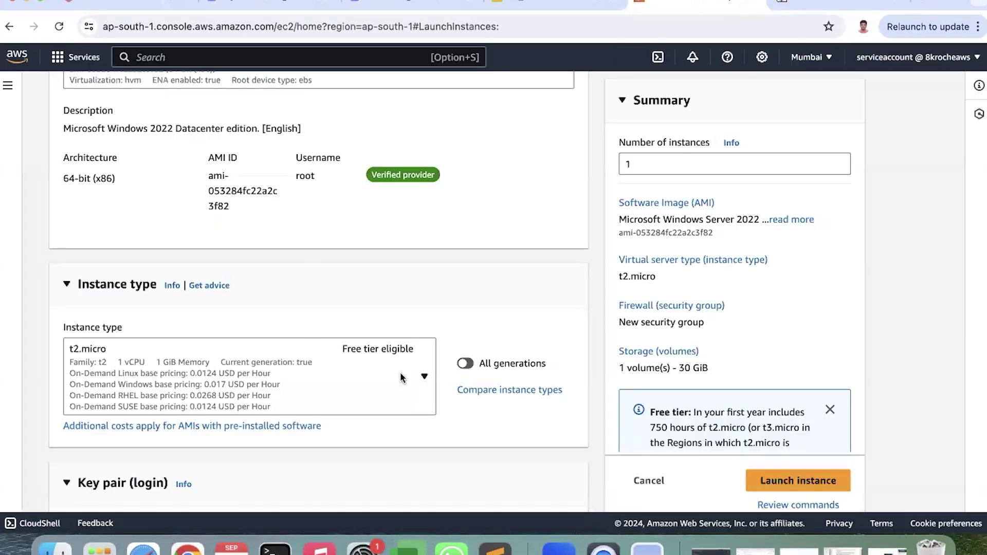
# Browse the available instance types from the t2 to the g4dn family and select t2.micro
pyautogui.click(403, 378)
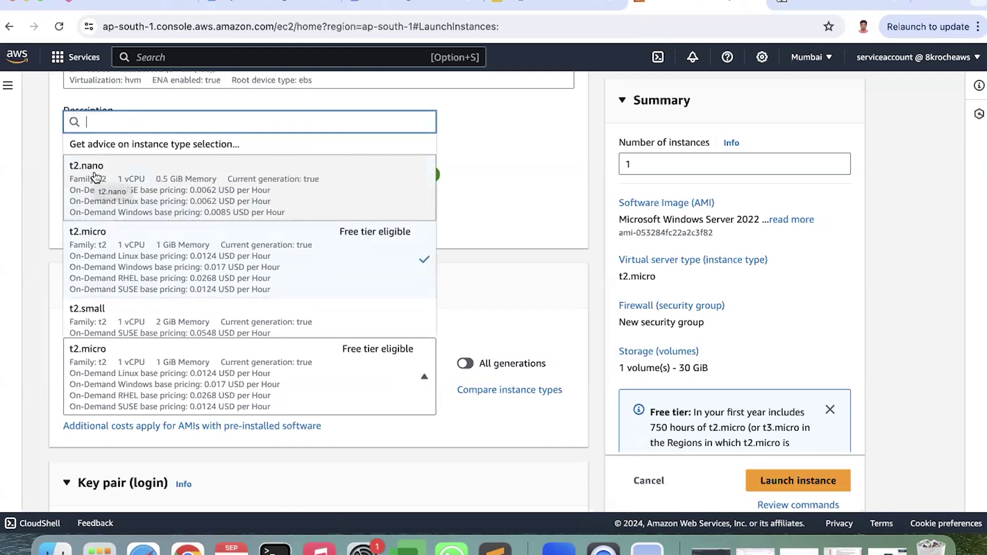
pyautogui.scroll(-2, 106, 323)
pyautogui.scroll(-5, 106, 324)
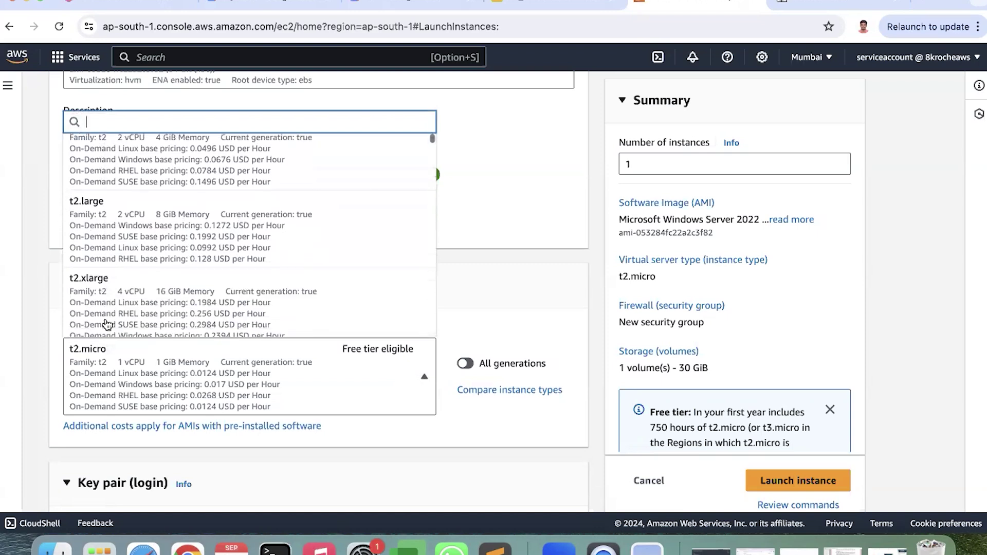
pyautogui.scroll(7, 107, 324)
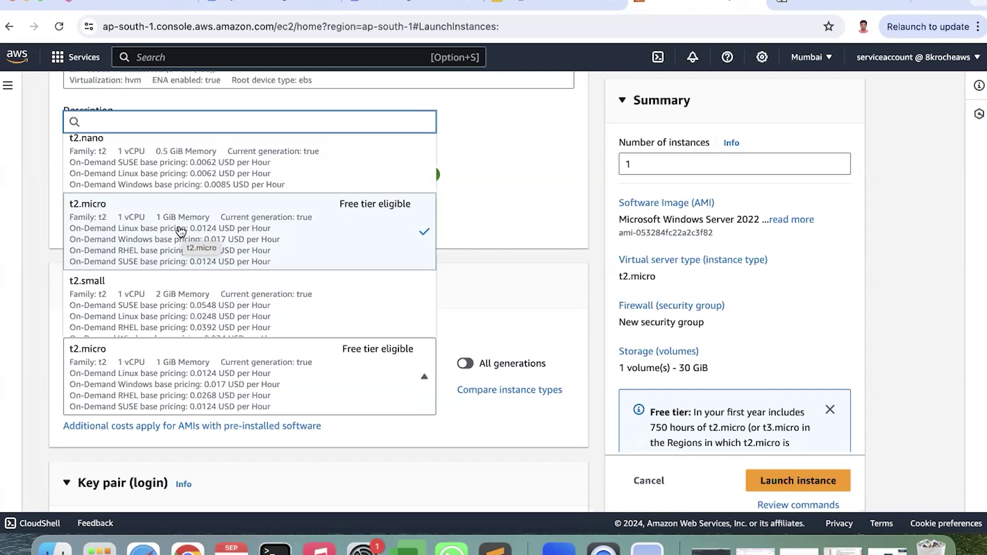
pyautogui.scroll(-5, 181, 231)
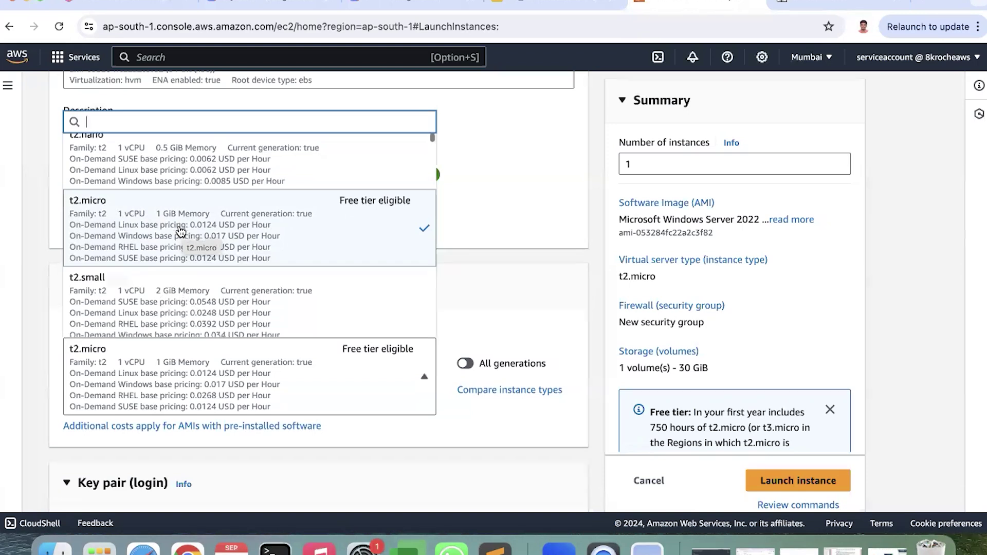
pyautogui.scroll(-3, 118, 242)
pyautogui.scroll(-3, 118, 243)
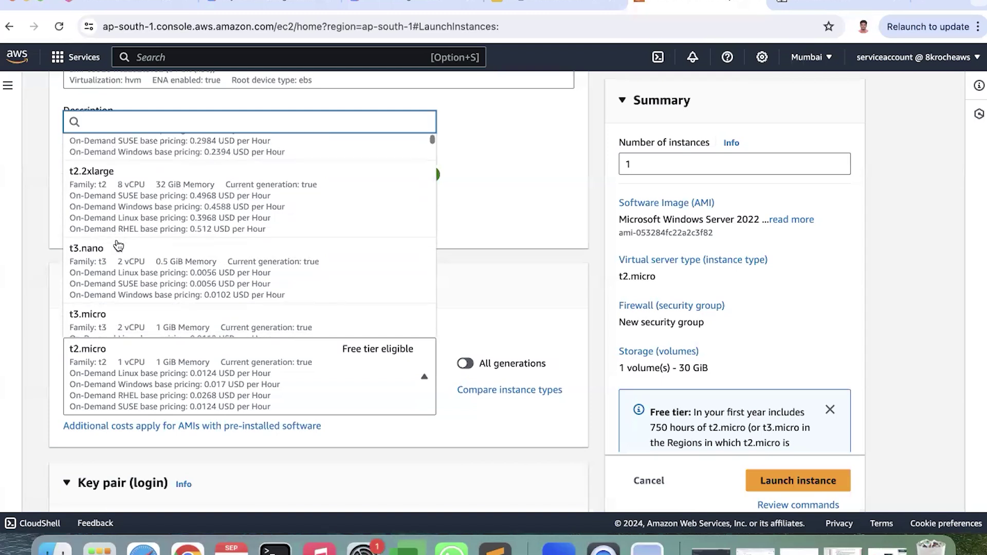
pyautogui.scroll(-20, 117, 244)
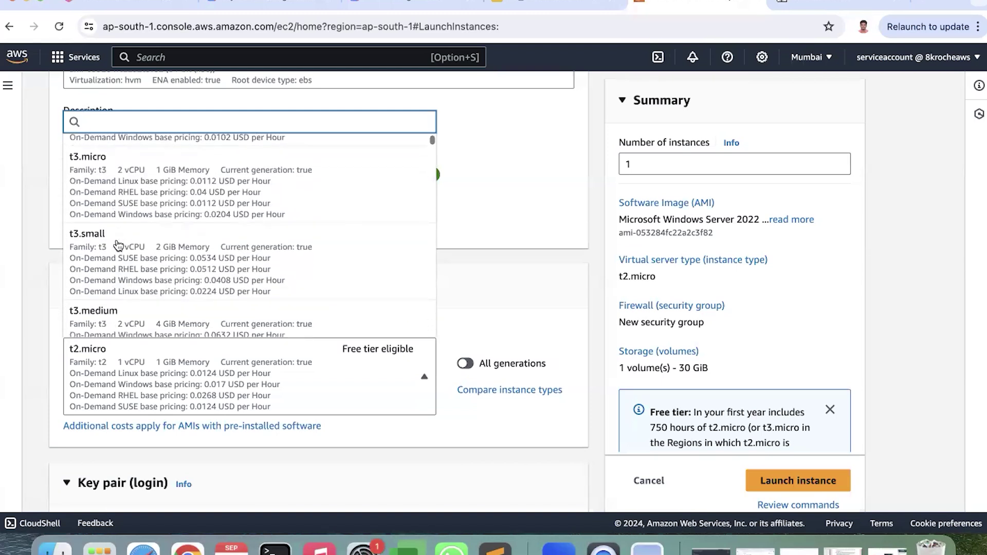
pyautogui.scroll(-20, 117, 244)
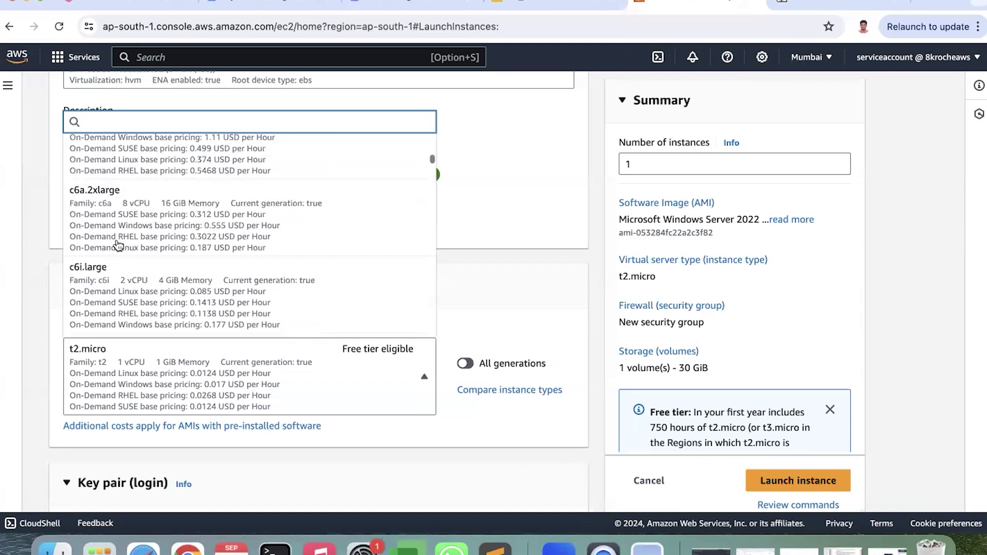
pyautogui.scroll(-3, 117, 244)
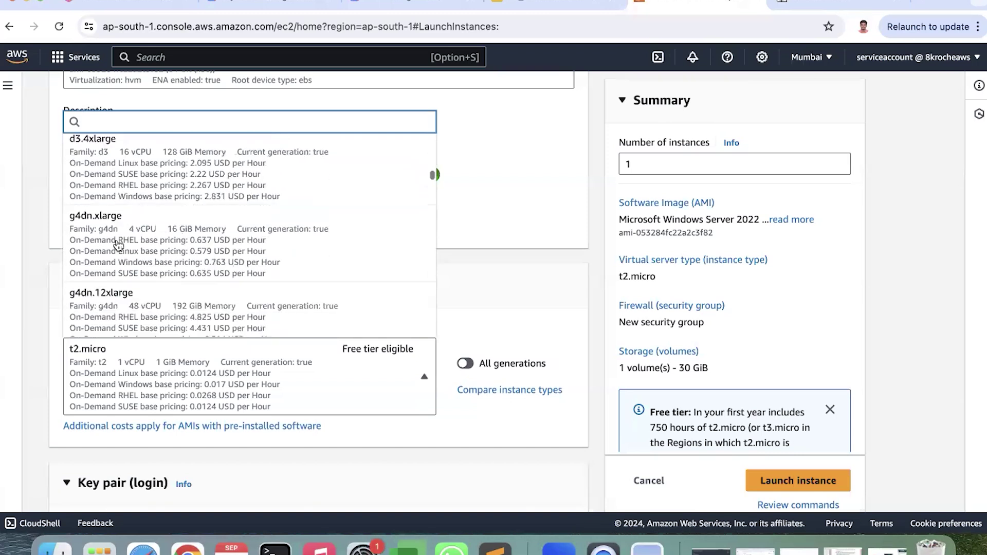
pyautogui.scroll(10, 118, 245)
pyautogui.scroll(20, 118, 244)
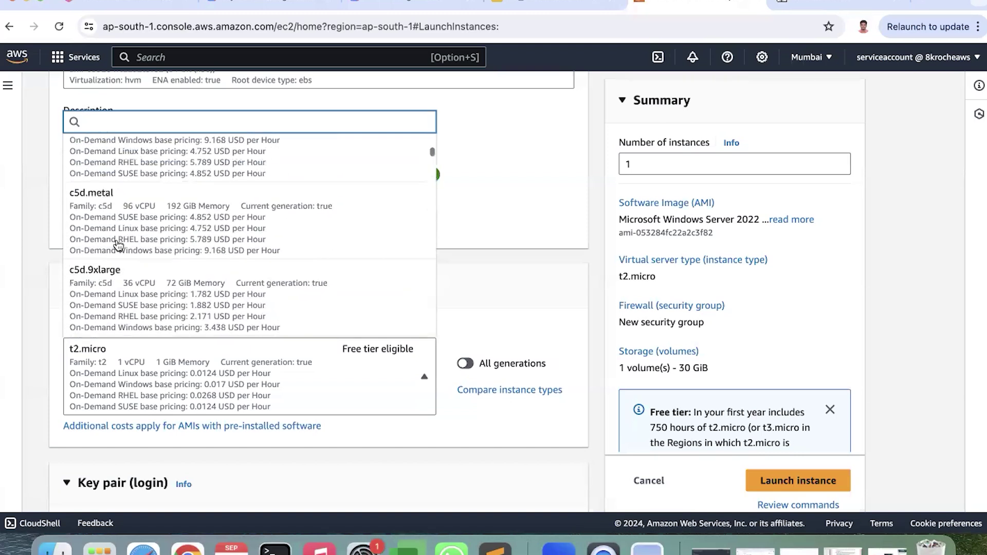
pyautogui.scroll(-10, 118, 244)
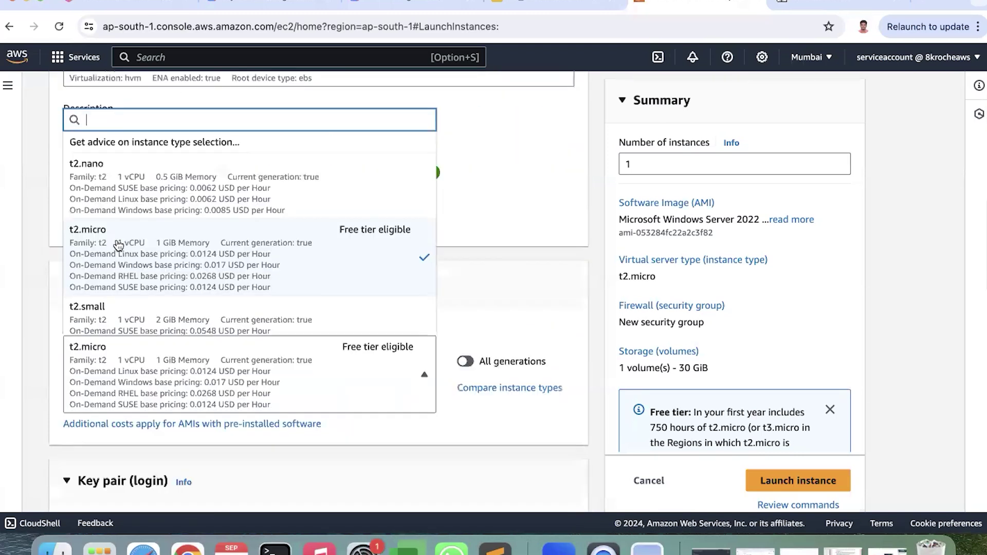
pyautogui.scroll(1, 117, 244)
pyautogui.click(164, 272)
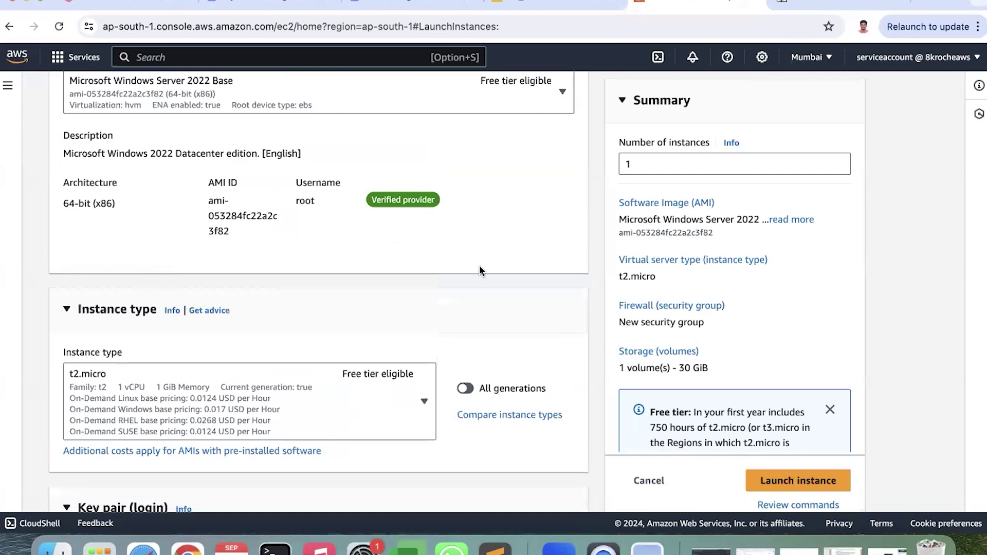
# Search the web for "aws ec2 instance types" in a new browser tab and open the Amazon EC2 Instance Types page
pyautogui.scroll(-2, 479, 266)
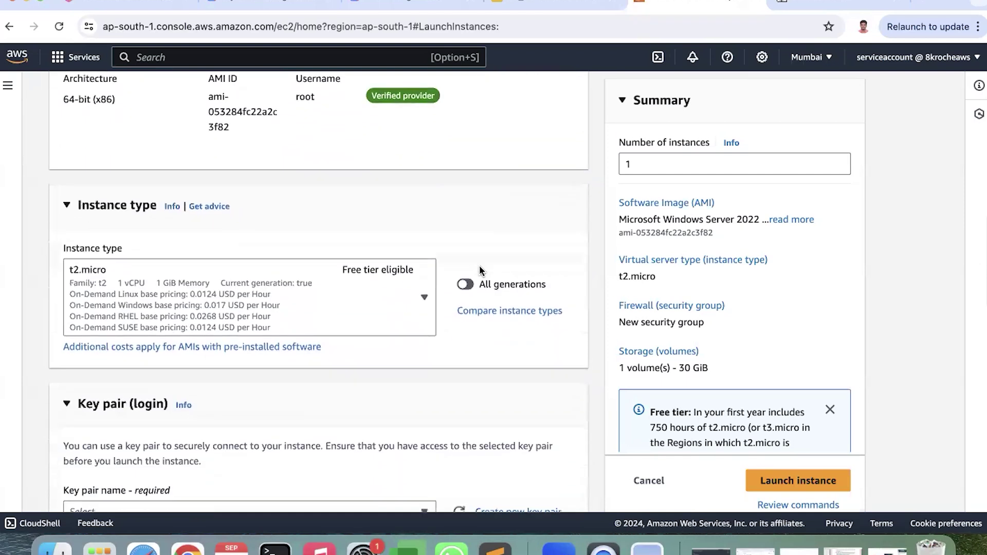
pyautogui.click(917, 4)
pyautogui.write('aws')
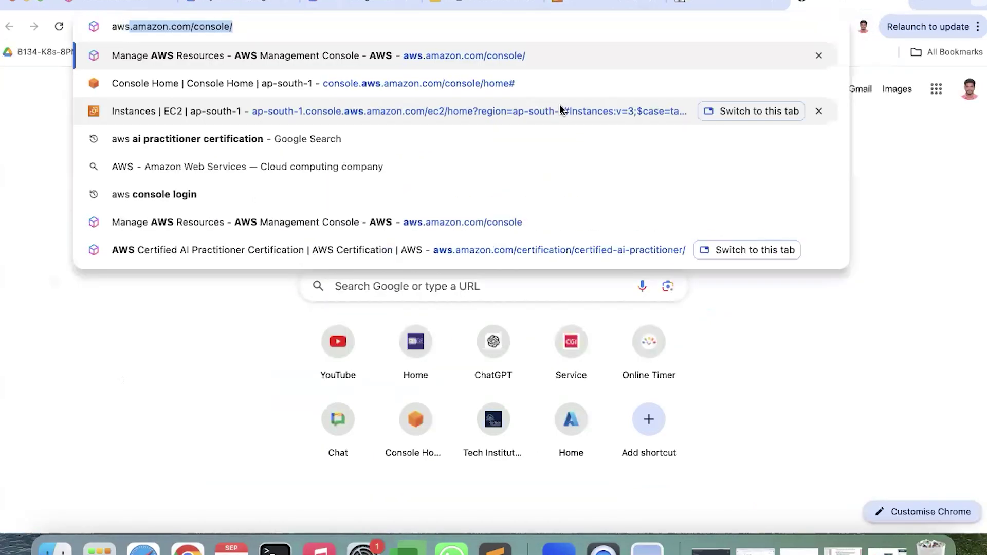
pyautogui.write(' ec2 instance types')
pyautogui.press('Return')
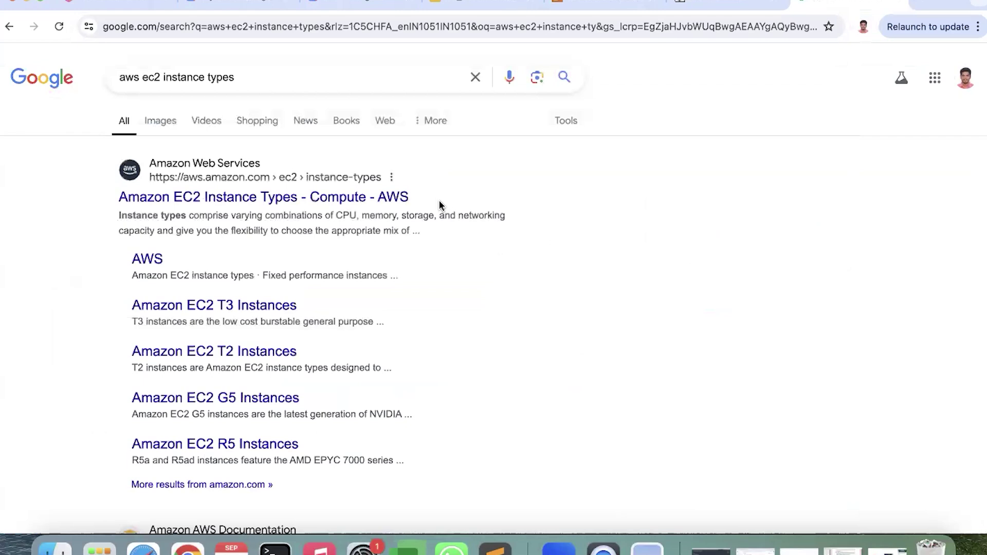
pyautogui.click(256, 205)
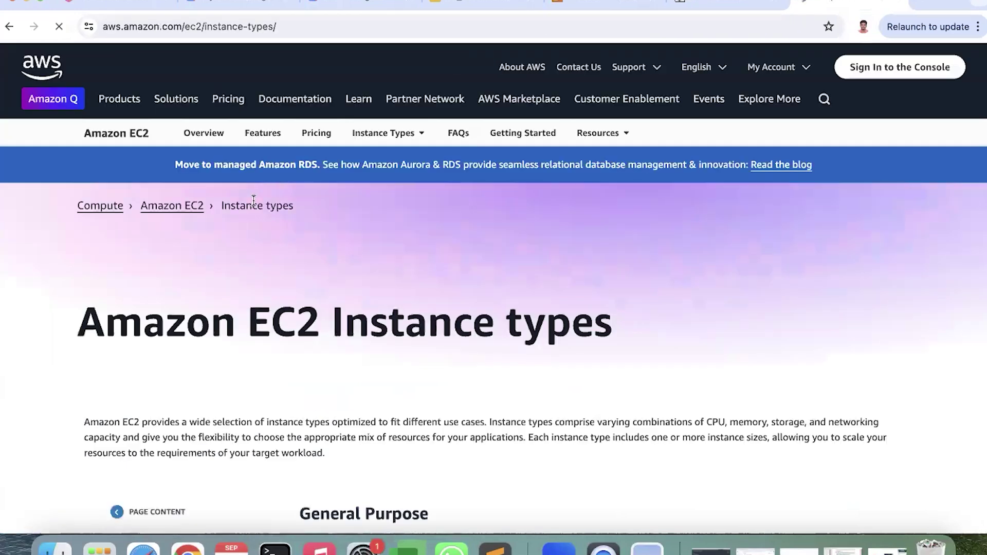
# Compare the page's instance categories with the EC2 Instance Types slide in Google Slides, return to the page and dismiss the Amazon Q notice
pyautogui.scroll(-6, 343, 309)
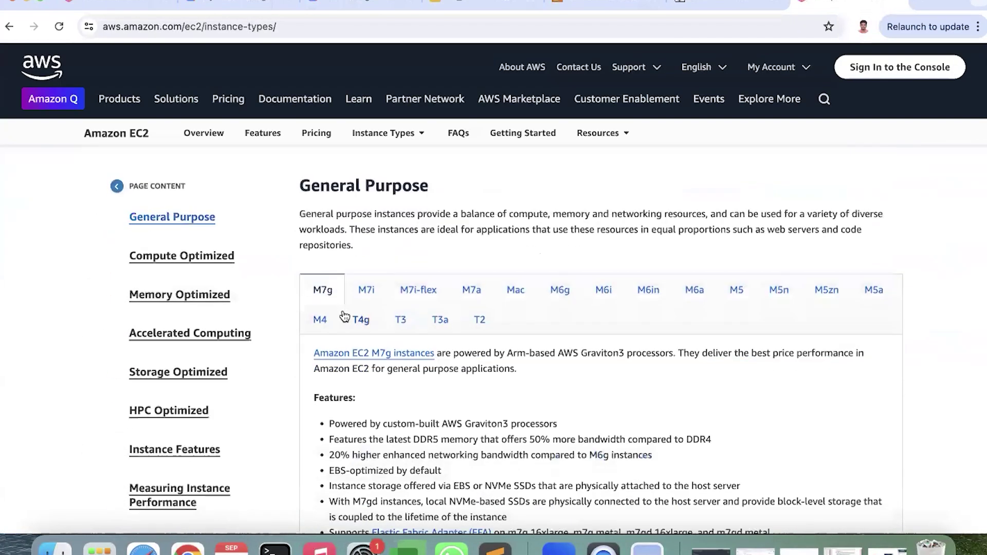
pyautogui.click(483, 5)
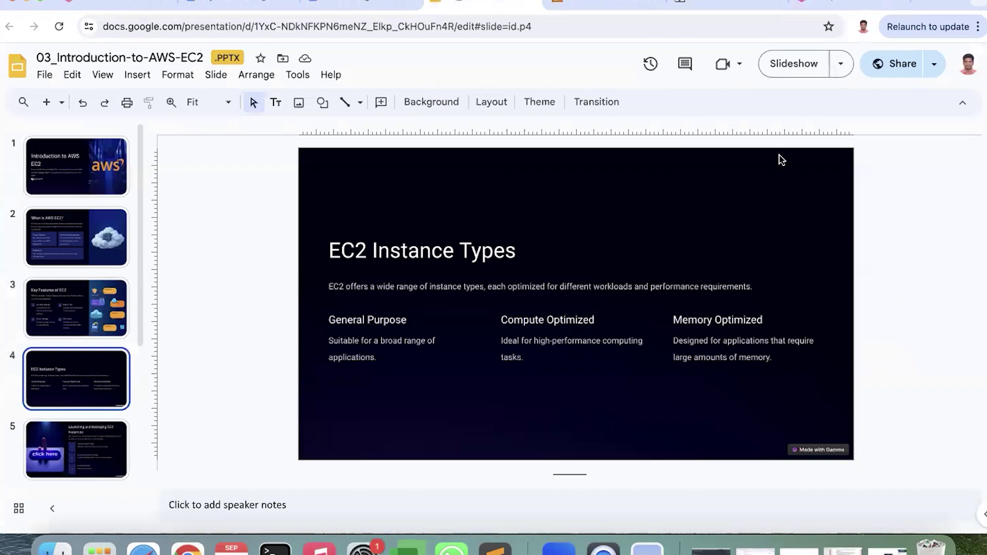
pyautogui.click(849, 6)
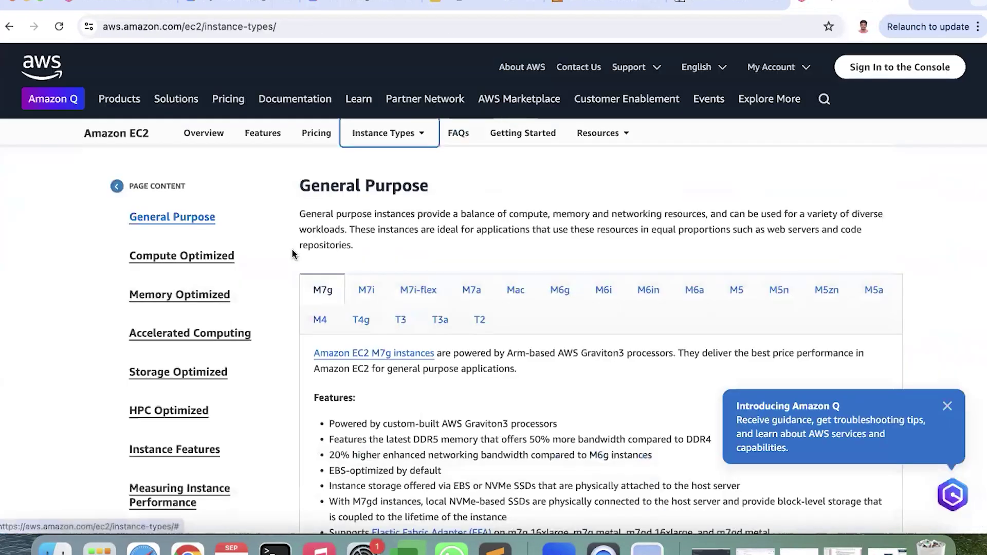
pyautogui.click(947, 407)
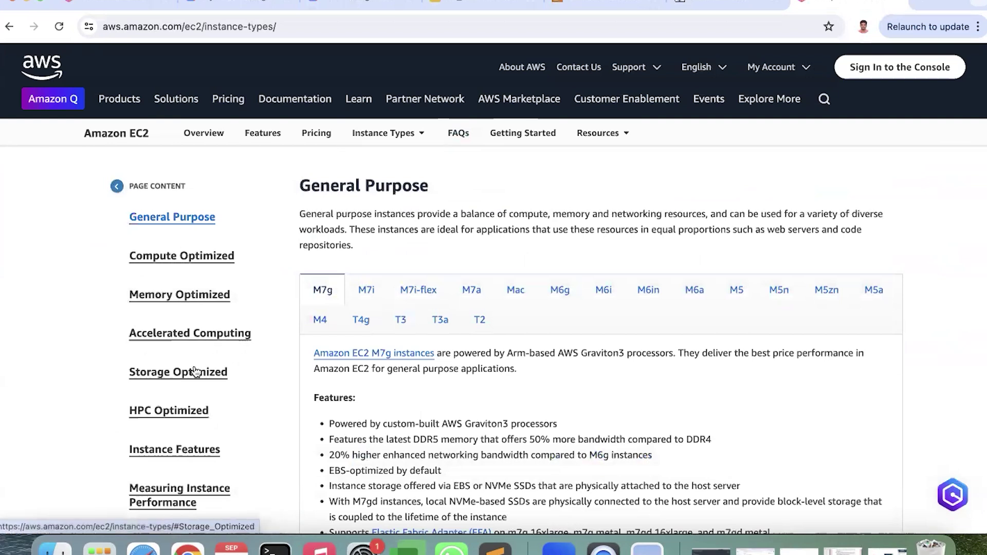
# Look over the instance categories and read the General Purpose description, highlighting its paragraph
pyautogui.scroll(-1, 183, 419)
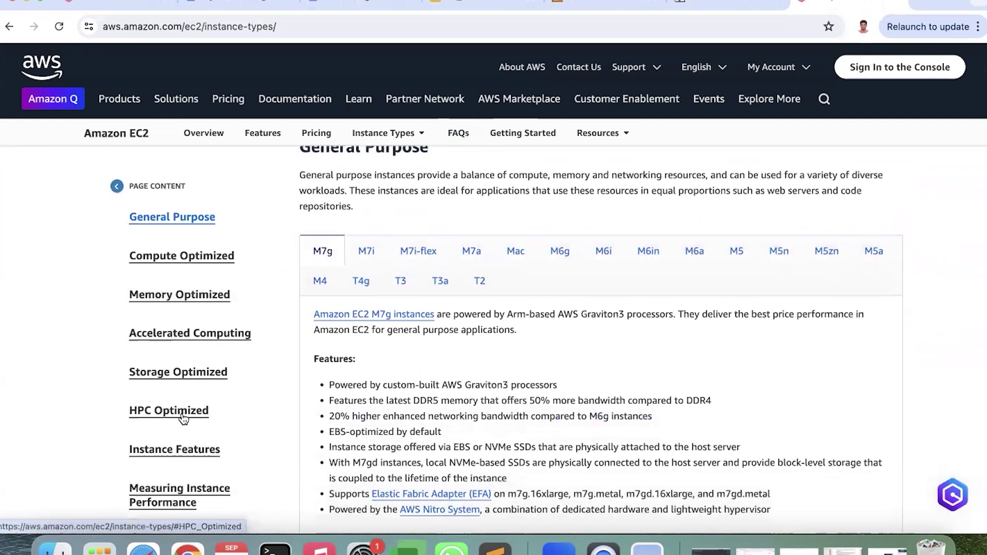
pyautogui.scroll(-2, 184, 419)
pyautogui.scroll(-2, 183, 420)
pyautogui.scroll(4, 184, 419)
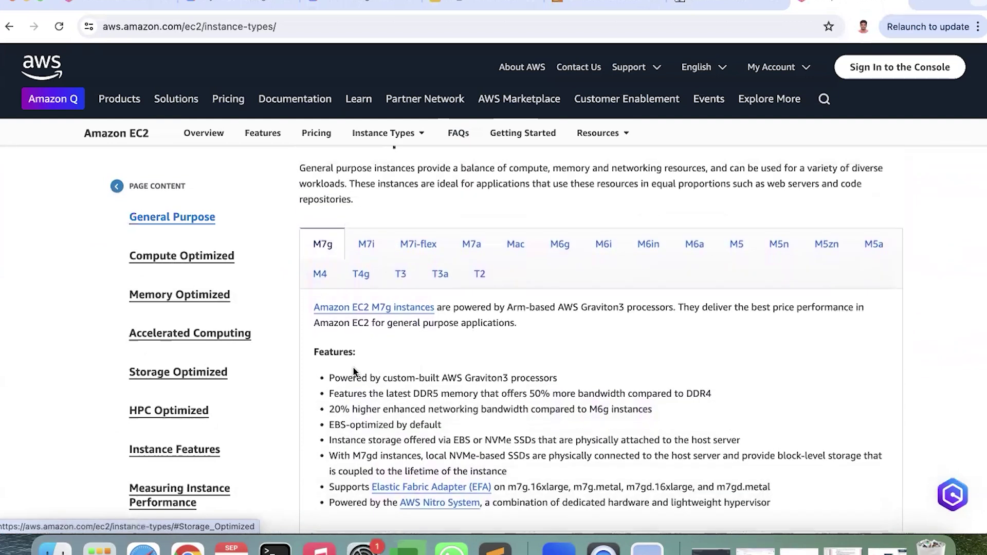
pyautogui.scroll(2, 353, 367)
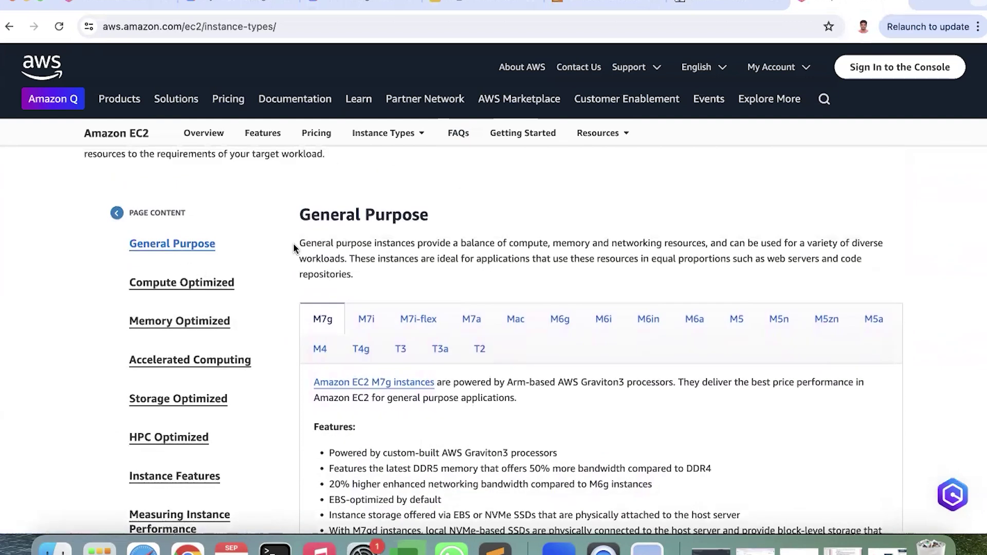
pyautogui.moveTo(297, 242); pyautogui.dragTo(351, 278)
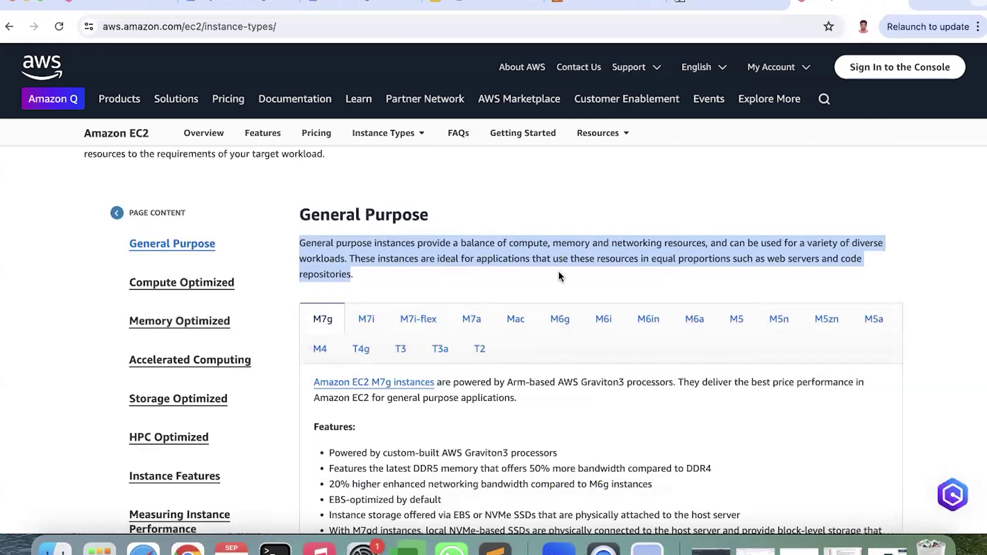
pyautogui.scroll(-2, 559, 270)
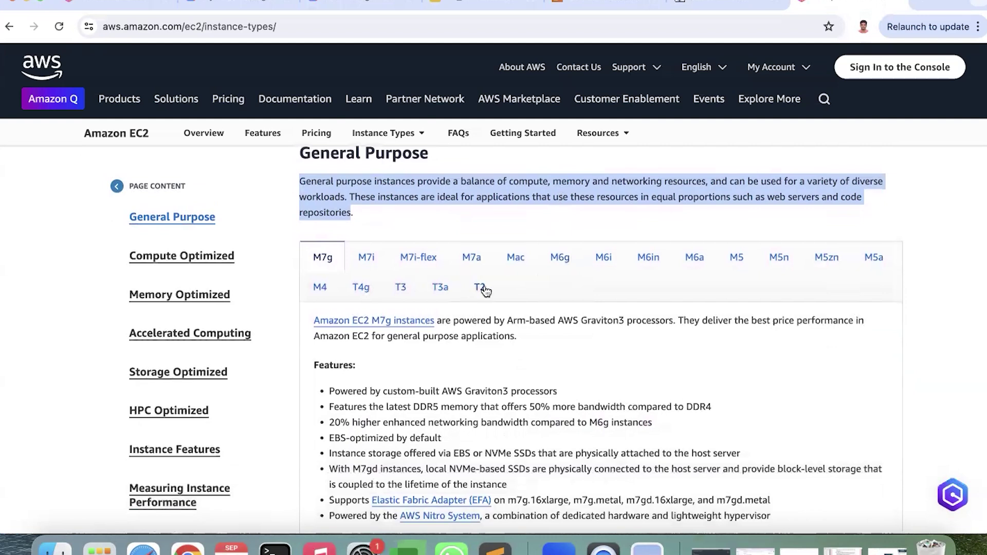
# Examine the T2 family's instance table from t2.nano to t2.xlarge, comparing vCPU, CPU credits and memory
pyautogui.click(485, 291)
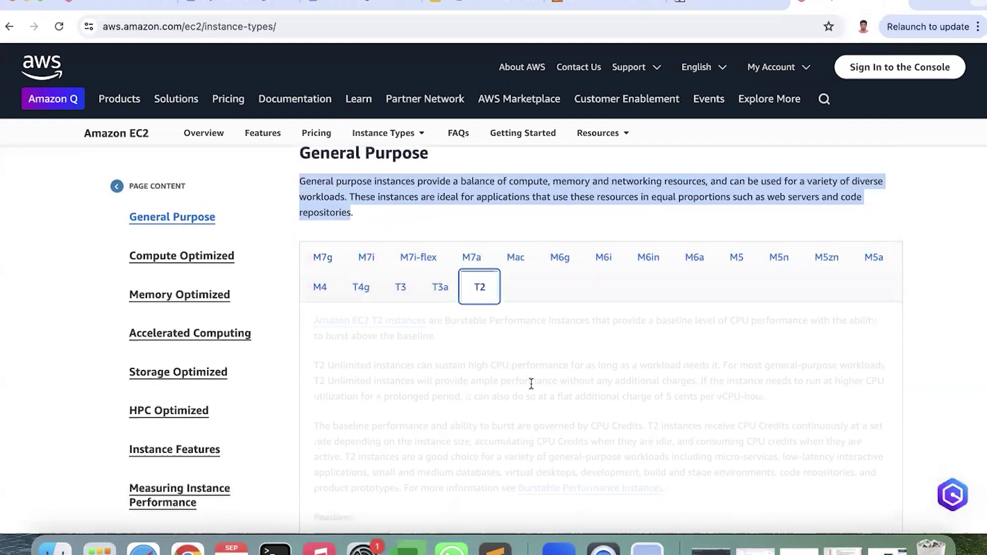
pyautogui.scroll(-9, 531, 381)
pyautogui.doubleClick(340, 323)
pyautogui.doubleClick(344, 349)
pyautogui.doubleClick(346, 376)
pyautogui.doubleClick(350, 403)
pyautogui.doubleClick(345, 430)
pyautogui.doubleClick(400, 323)
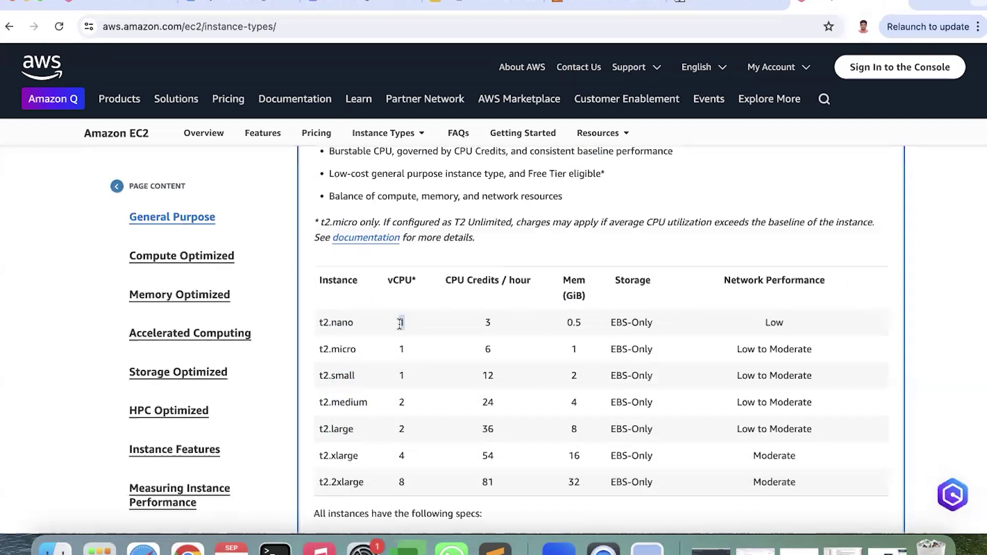
pyautogui.doubleClick(487, 322)
pyautogui.moveTo(567, 323); pyautogui.dragTo(575, 431)
pyautogui.click(574, 432)
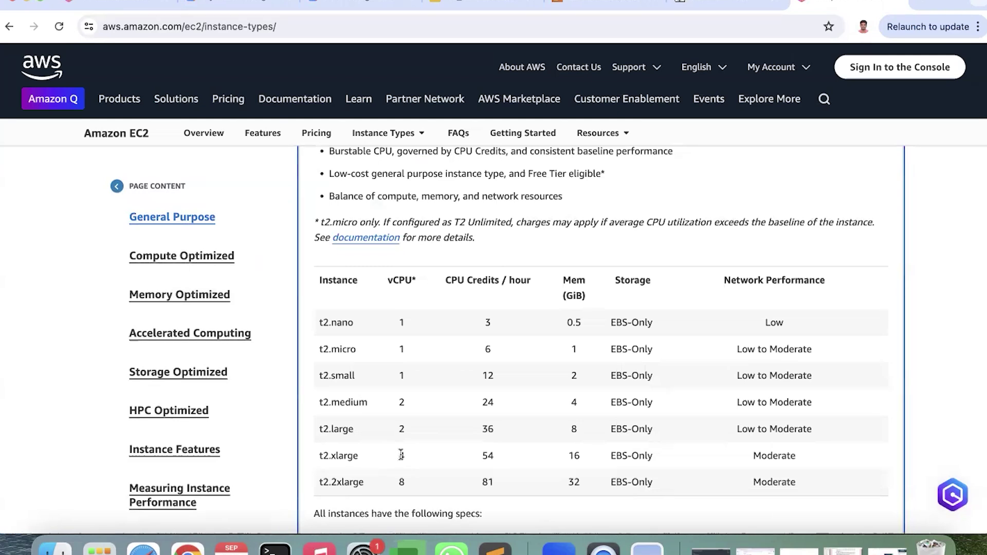
pyautogui.moveTo(316, 457); pyautogui.dragTo(797, 457)
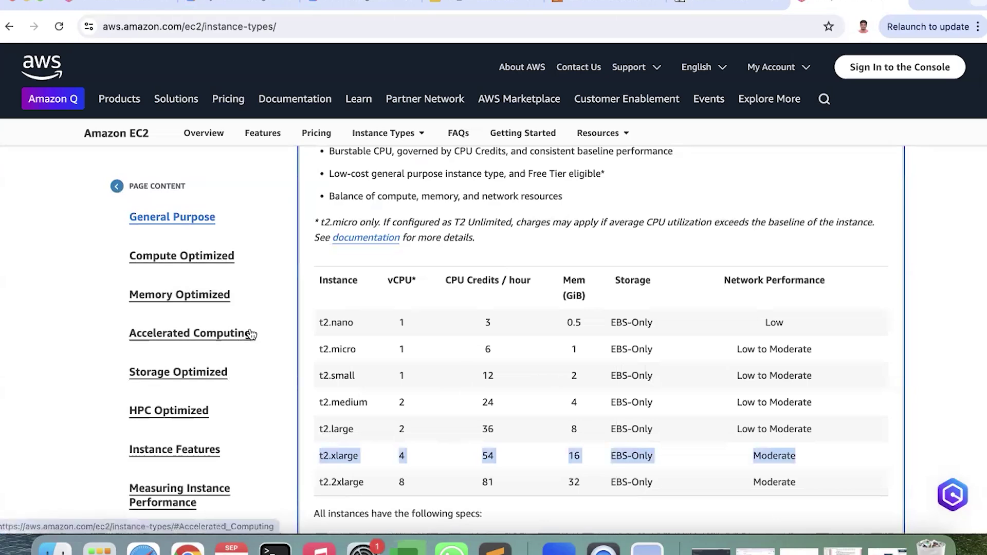
# Look through the T3a, T3 and T4g families, examine the T4g size table and return to the instance launch form
pyautogui.scroll(15, 251, 335)
pyautogui.scroll(-5, 452, 313)
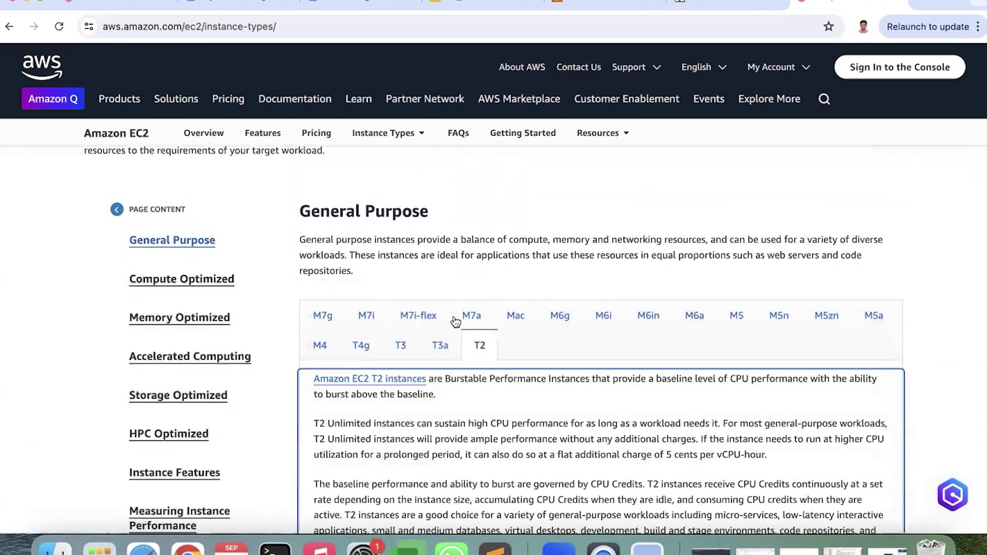
pyautogui.scroll(-2, 455, 322)
pyautogui.click(440, 296)
pyautogui.click(401, 295)
pyautogui.click(360, 305)
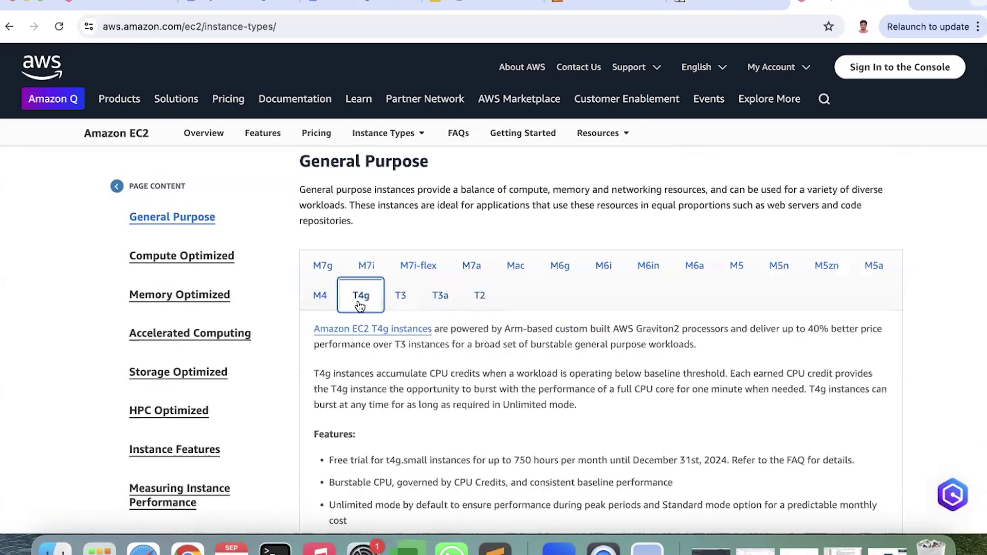
pyautogui.scroll(-5, 360, 305)
pyautogui.scroll(3, 357, 301)
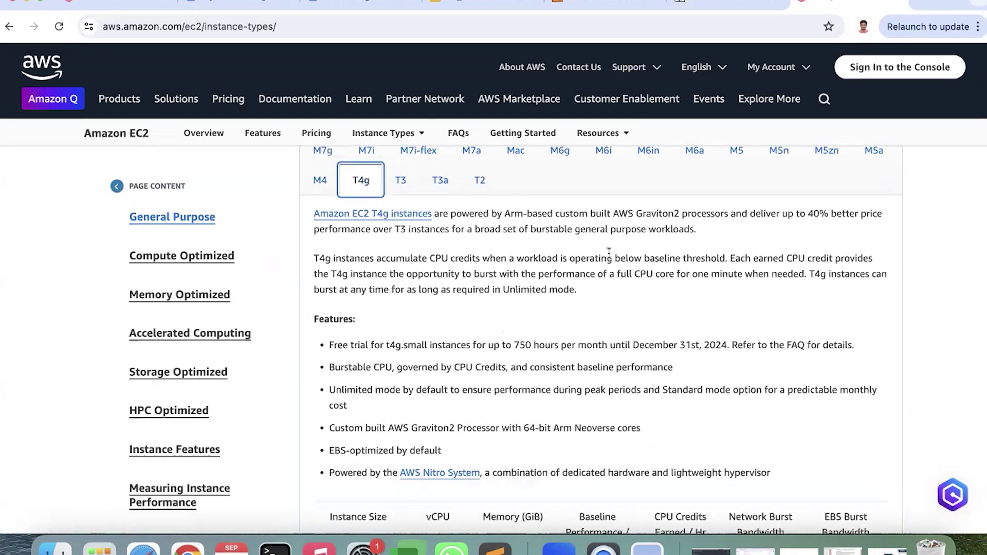
pyautogui.scroll(-8, 609, 252)
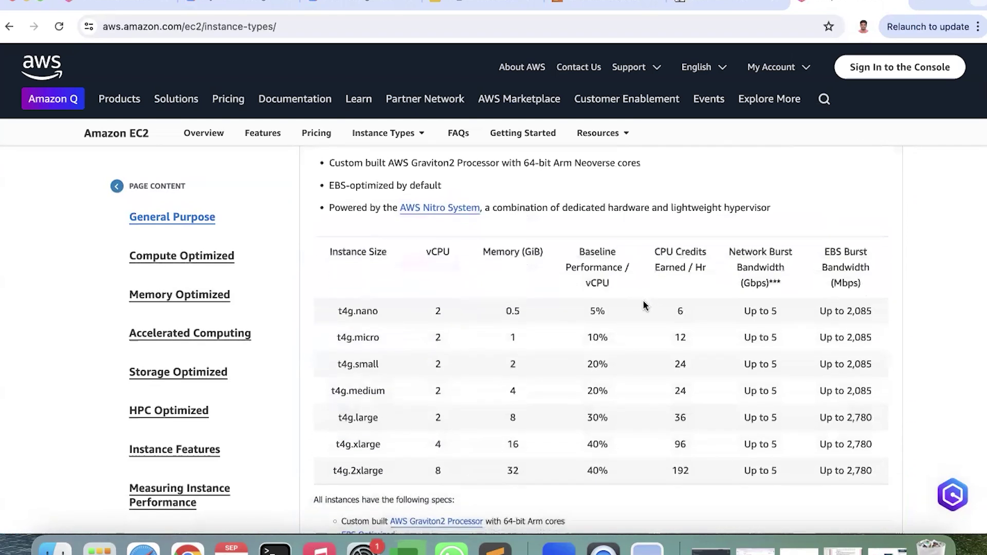
pyautogui.moveTo(461, 314); pyautogui.dragTo(747, 314)
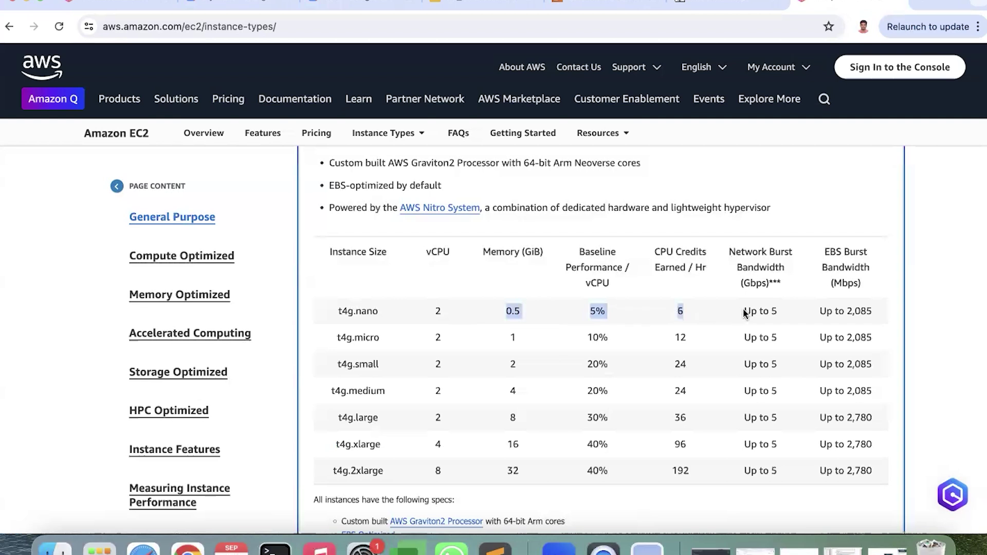
pyautogui.click(898, 4)
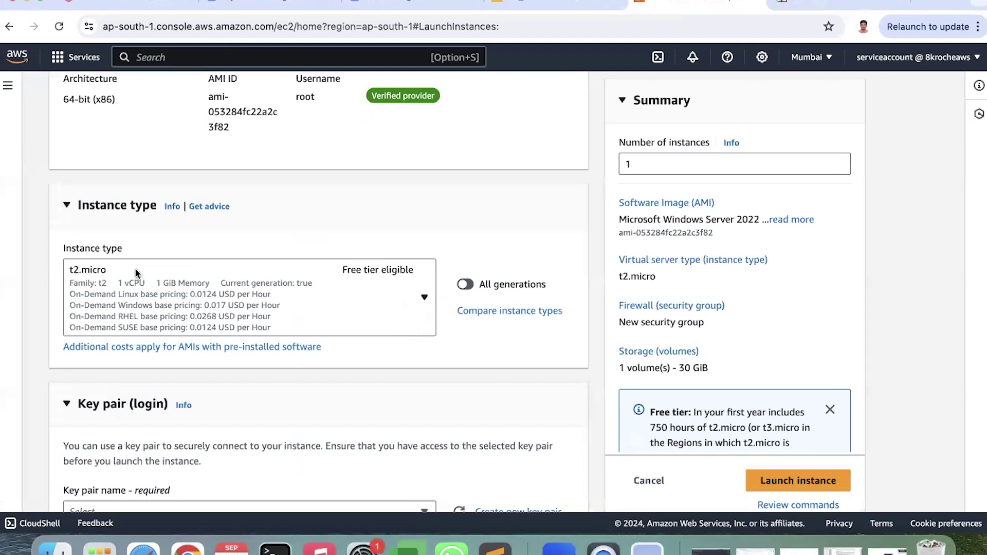
# Create a new RSA key pair named demo-key in .pem format for the instance login
pyautogui.scroll(-3, 406, 362)
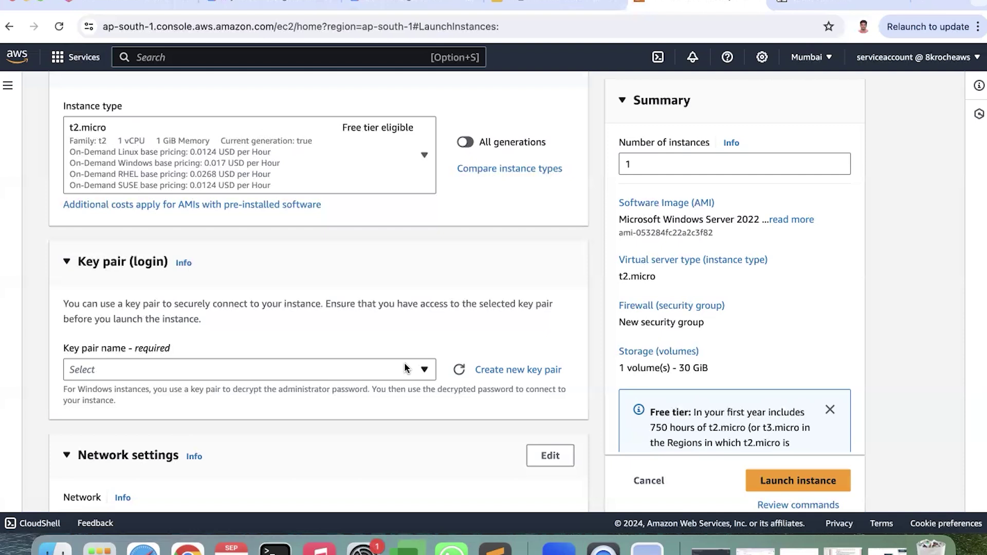
pyautogui.click(526, 372)
pyautogui.click(370, 180)
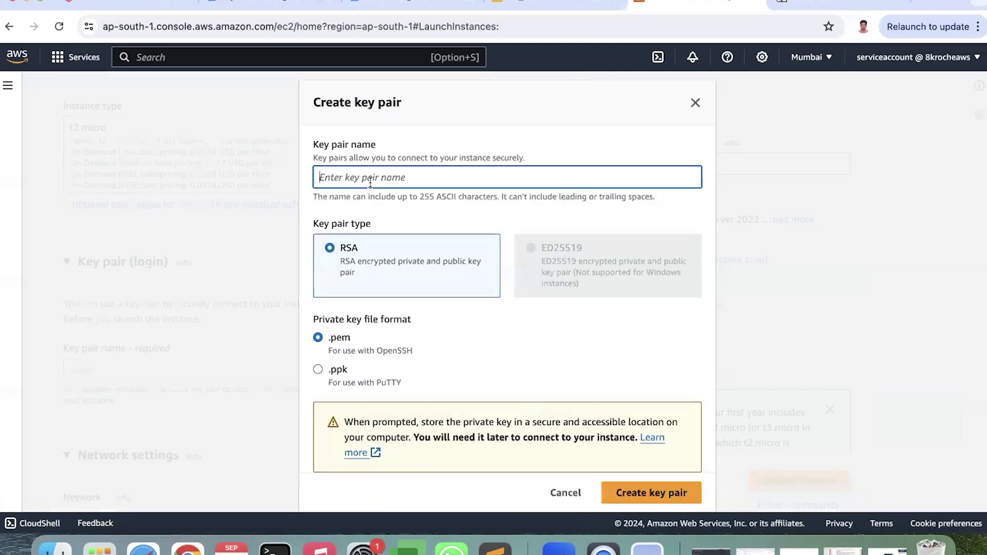
pyautogui.write('demo-key')
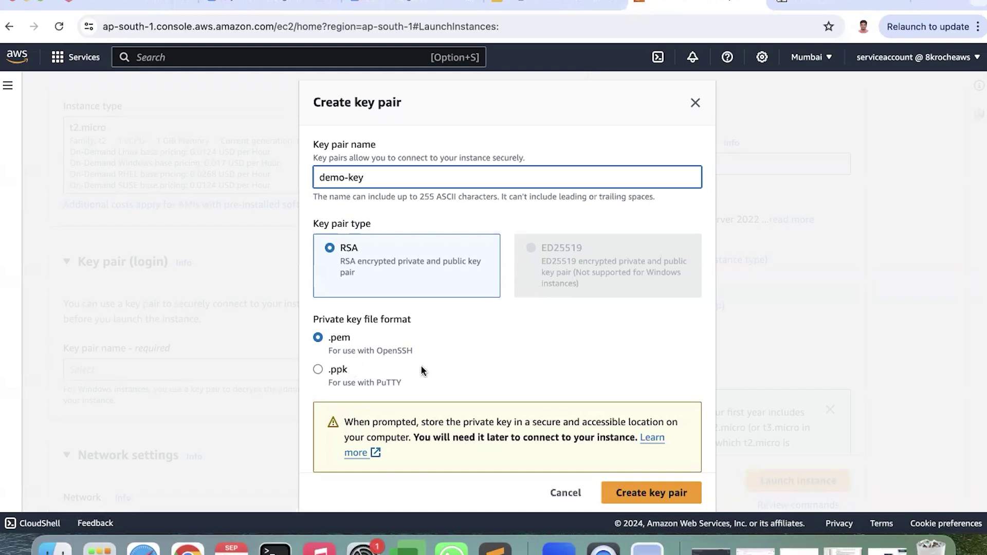
pyautogui.click(652, 493)
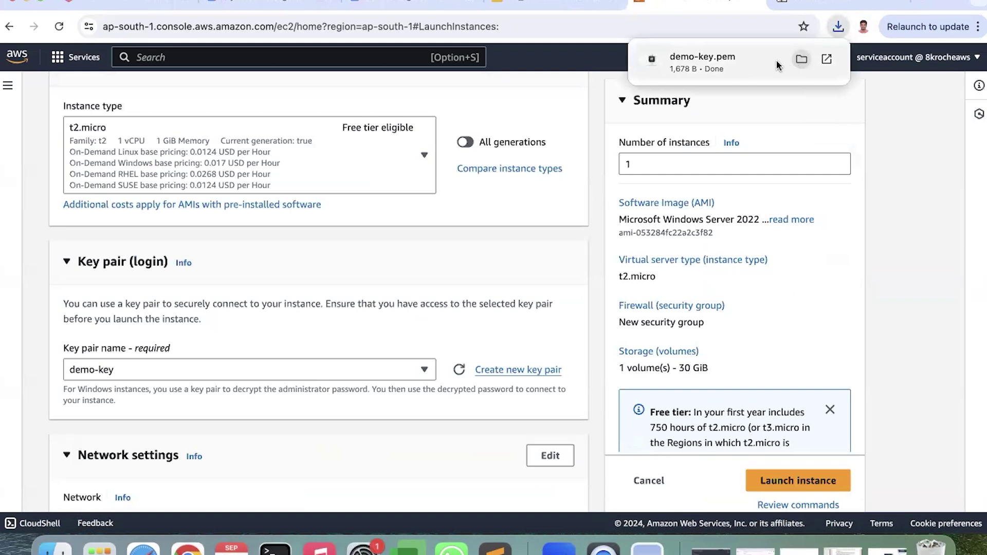
# Review the network settings, collapse that section and check the root volume size under the storage configuration
pyautogui.scroll(-7, 600, 312)
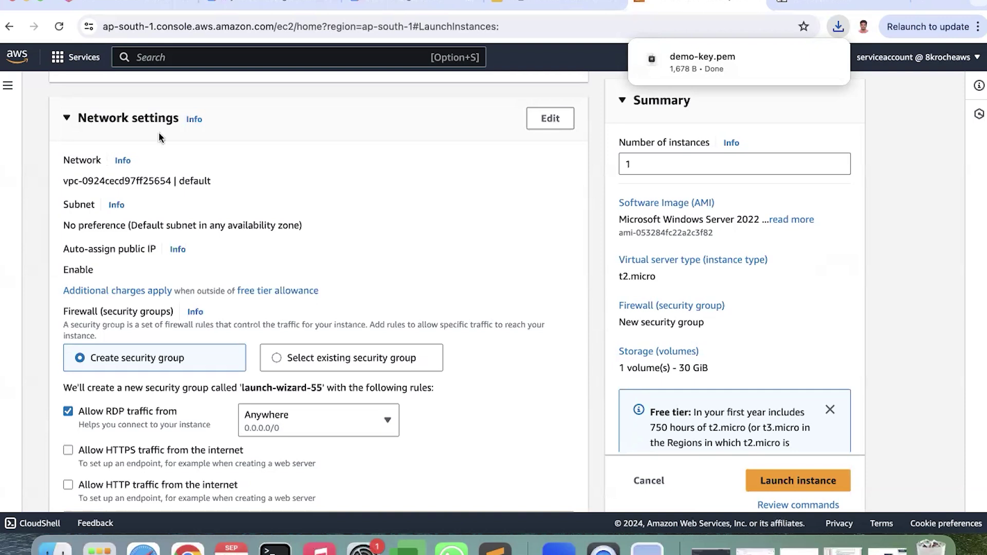
pyautogui.click(131, 121)
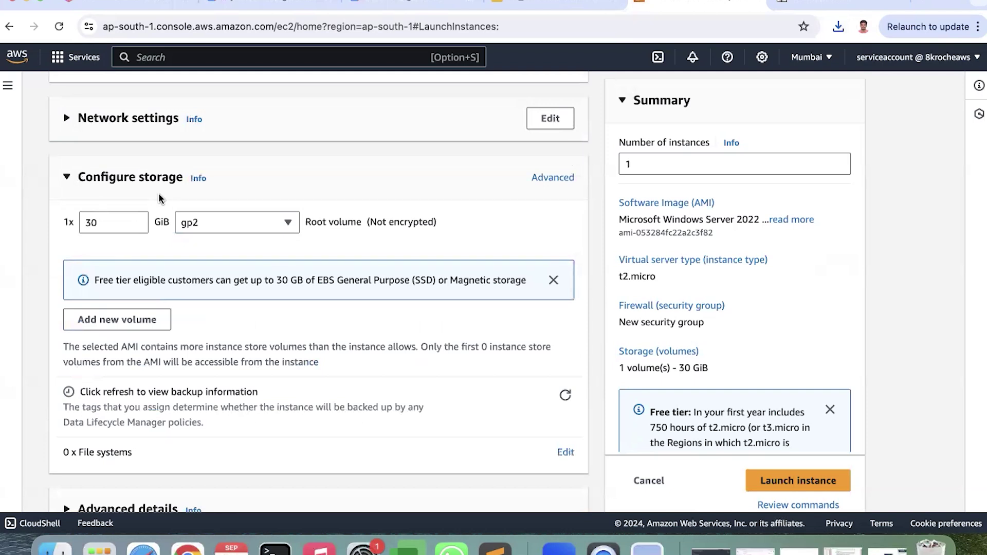
pyautogui.doubleClick(93, 222)
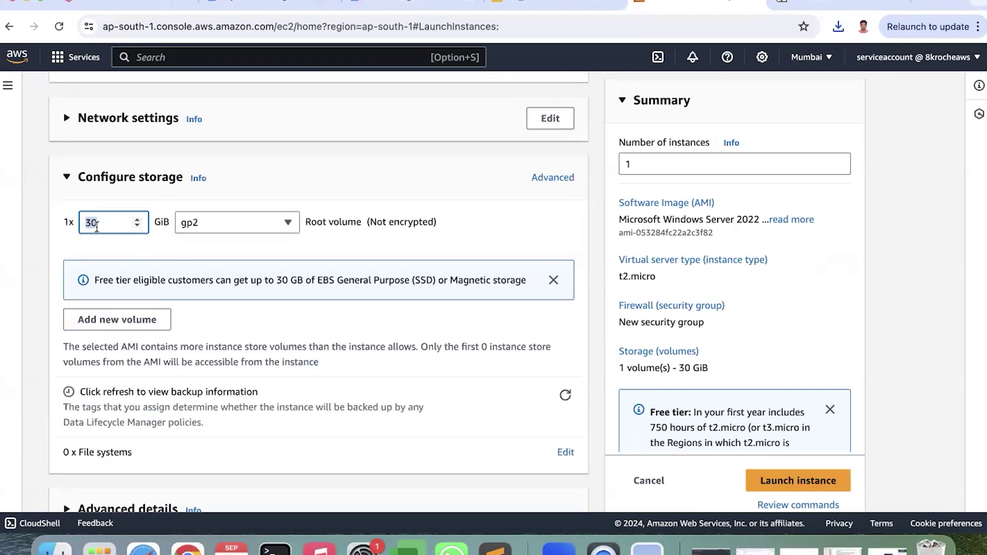
# Review the instance name Demo-Ec2-Instance, the key pair and the launch summary, then launch the instance
pyautogui.scroll(15, 96, 226)
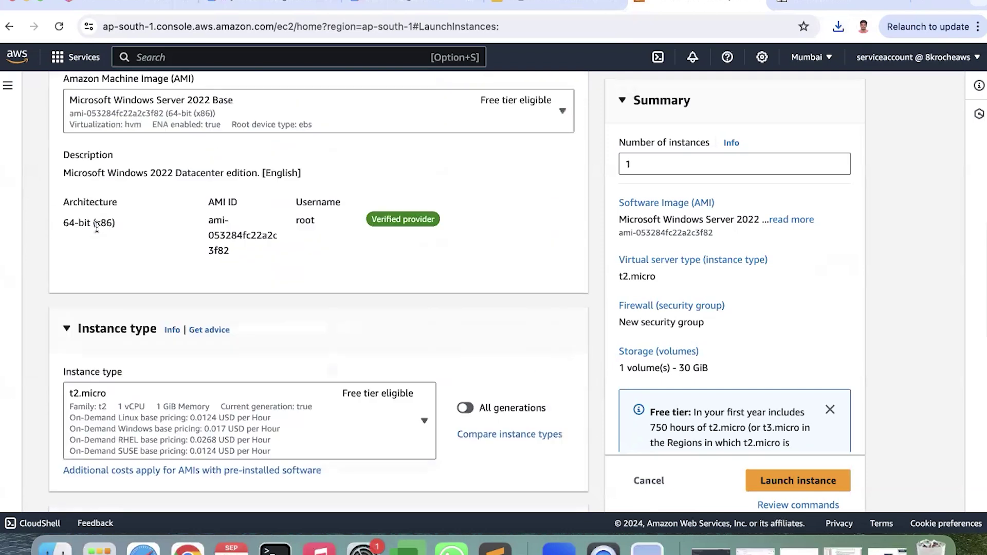
pyautogui.click(162, 279)
pyautogui.moveTo(162, 280); pyautogui.dragTo(69, 281)
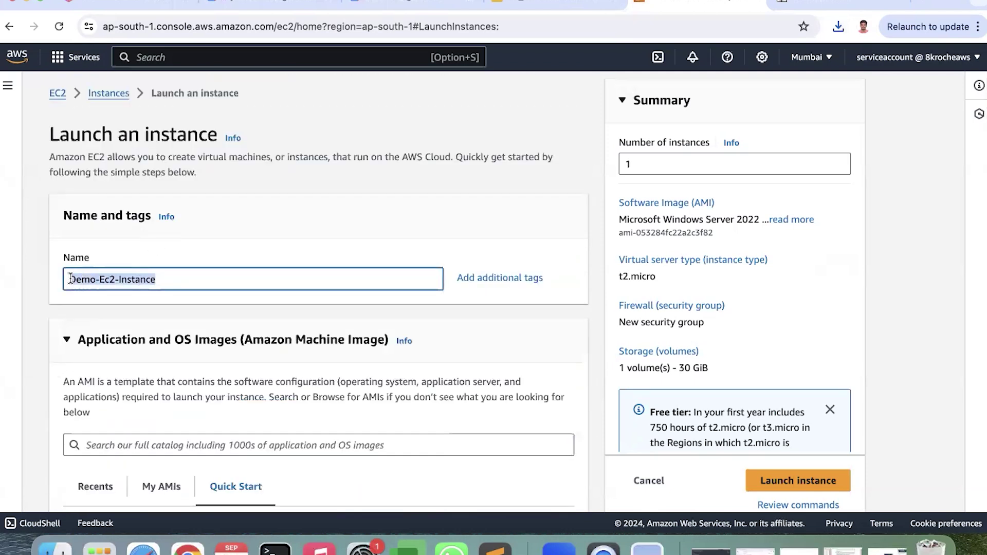
pyautogui.scroll(-5, 69, 282)
pyautogui.scroll(-10, 261, 360)
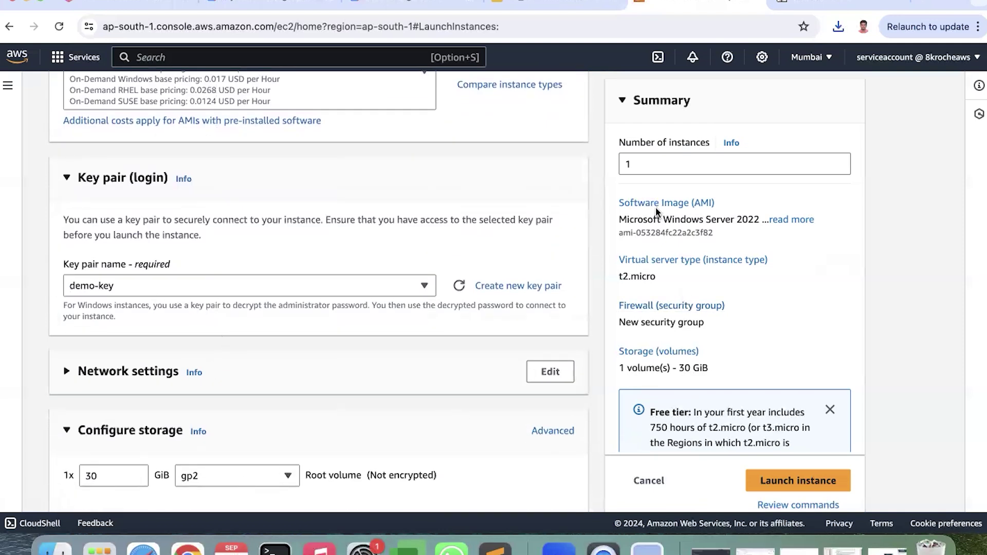
pyautogui.moveTo(618, 200); pyautogui.dragTo(681, 306)
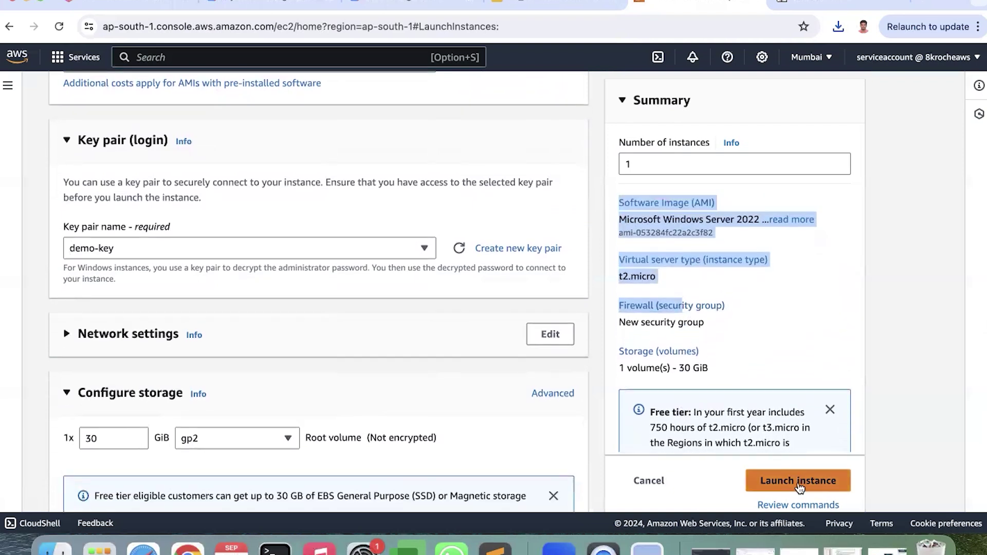
pyautogui.click(799, 480)
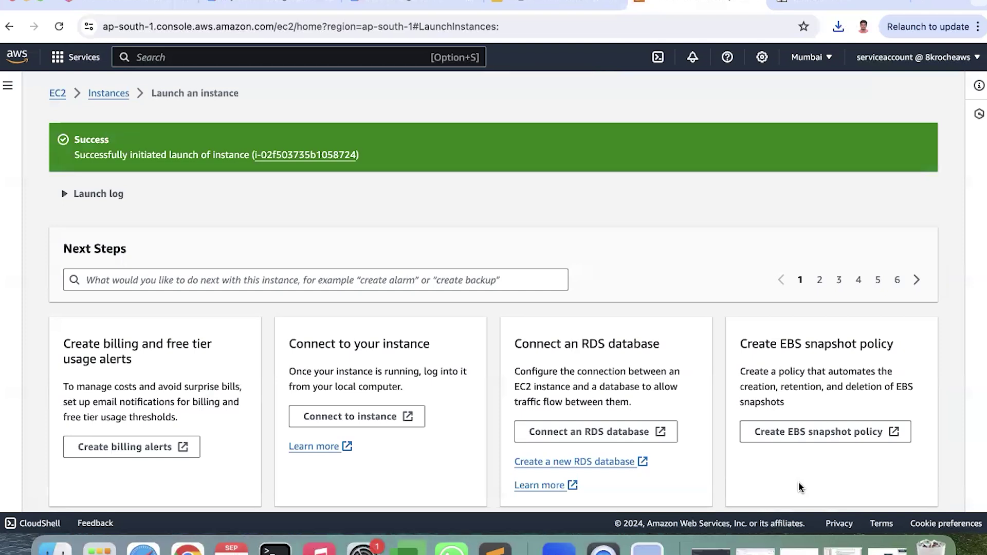
# Open the launched instance from the success page, select Demo-Ec2-Instance and check its instance state, status check and public IPv4 address
pyautogui.click(295, 154)
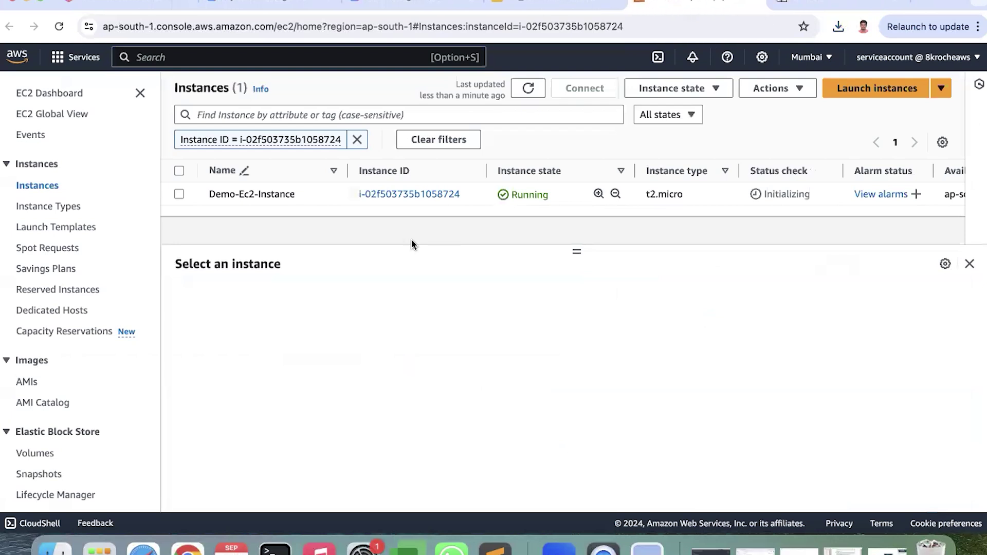
pyautogui.doubleClick(540, 194)
pyautogui.moveTo(810, 174); pyautogui.dragTo(740, 176)
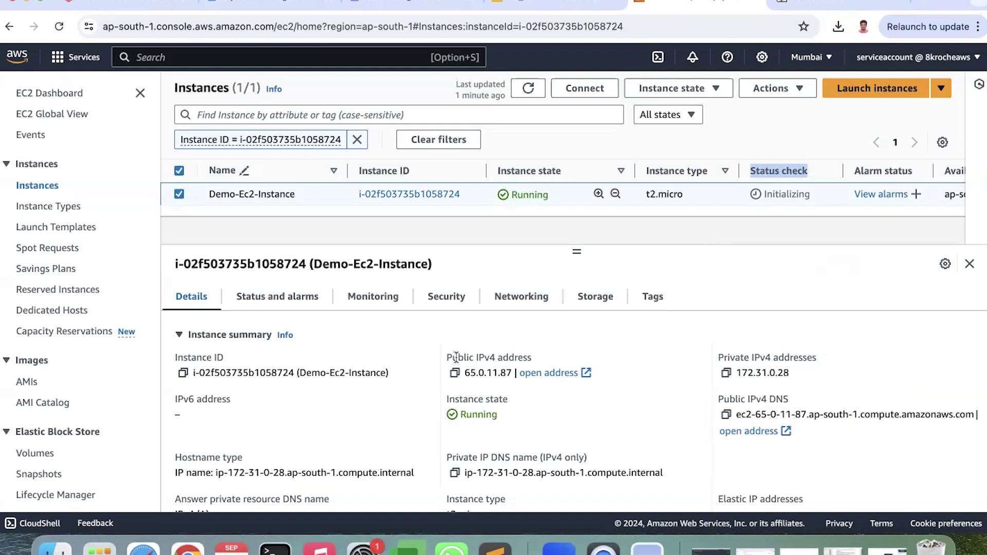
pyautogui.moveTo(453, 356); pyautogui.dragTo(515, 358)
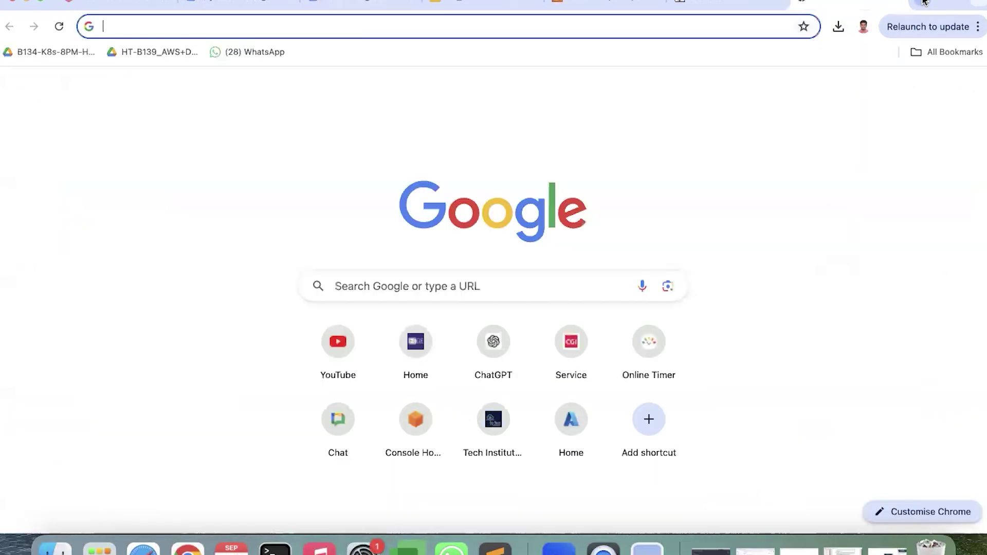
# Search Google images for "remote desktop", view the Remote Desktop Connection picture from V2 Cloud and return to the instances page
pyautogui.click(924, 3)
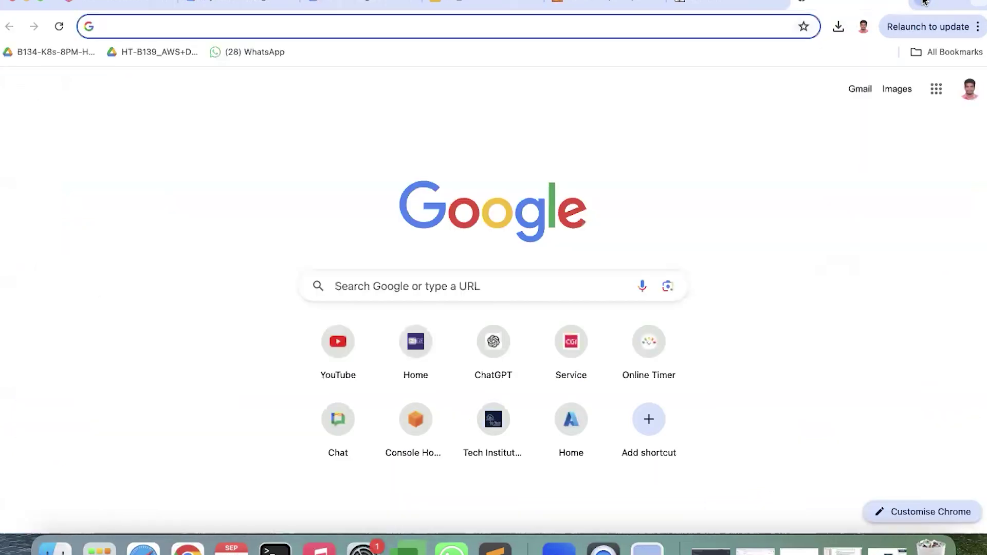
pyautogui.write('remote desktop')
pyautogui.press('Return')
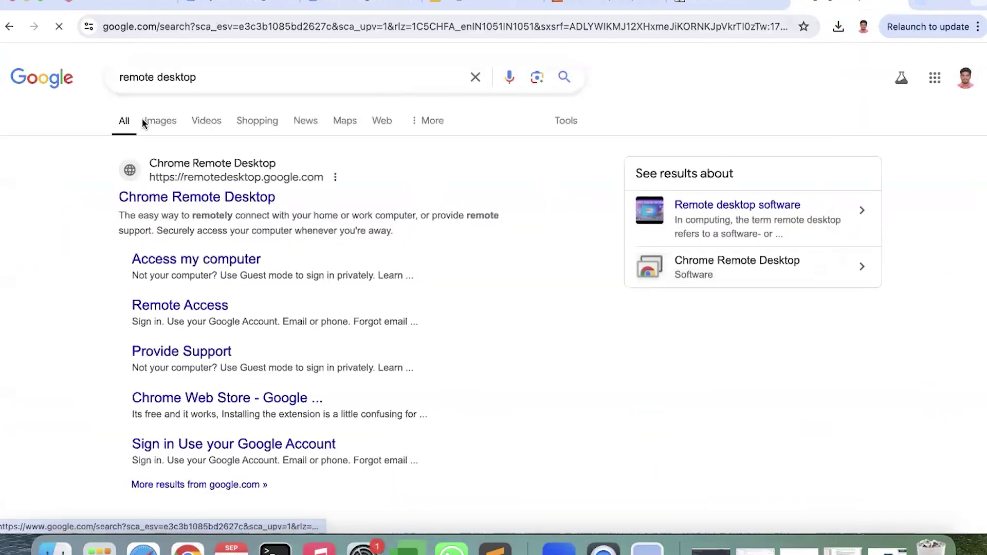
pyautogui.click(145, 121)
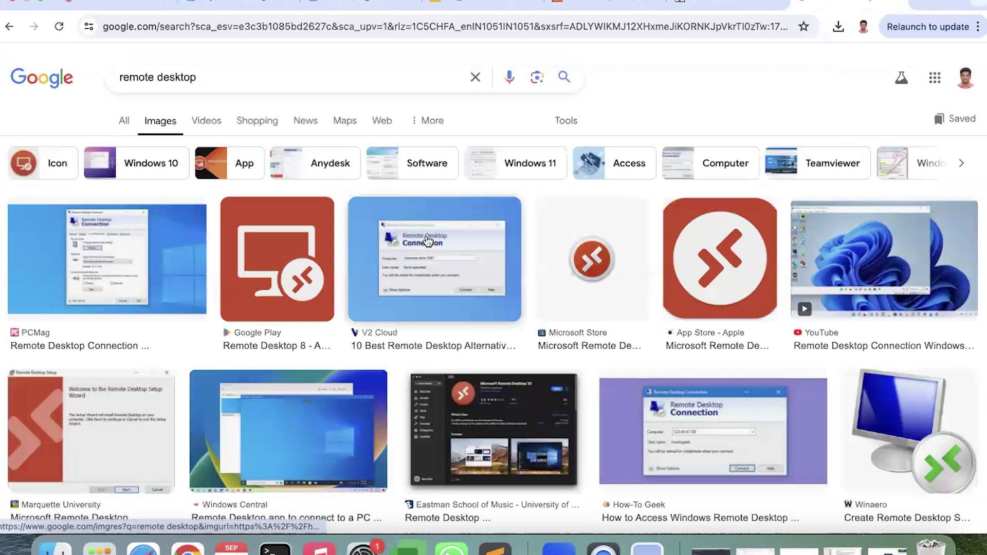
pyautogui.click(428, 241)
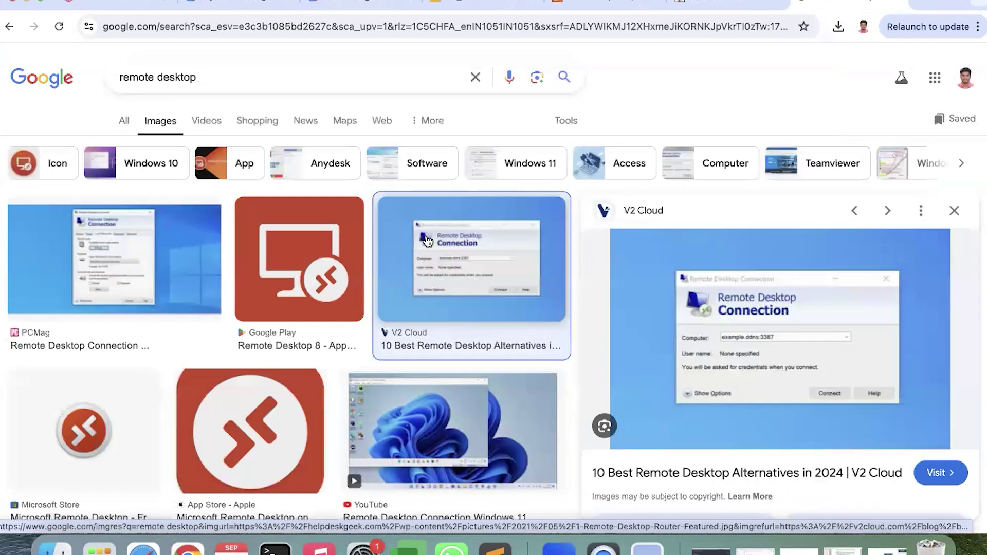
pyautogui.click(896, 4)
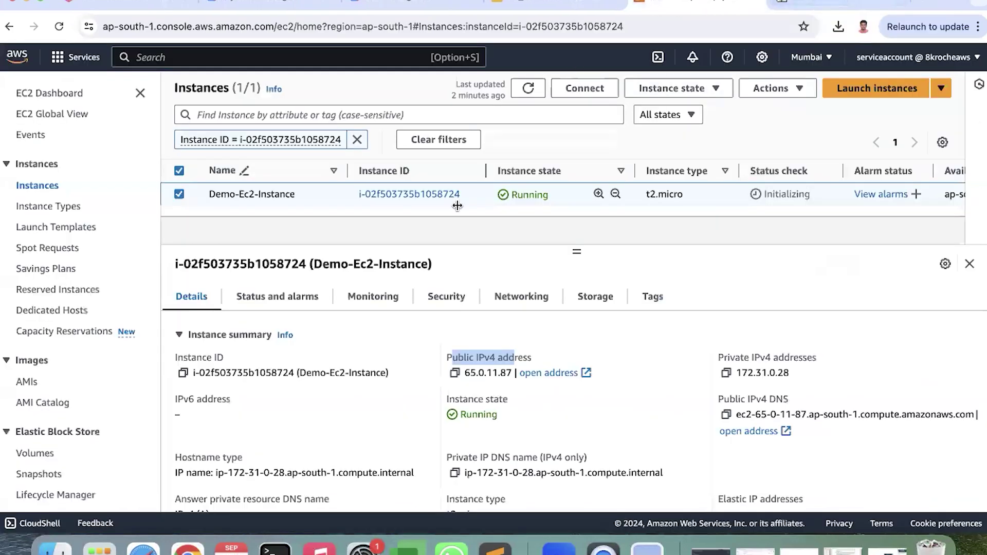
# Switch to Microsoft Remote Desktop and delete the saved PC connection 20.193.156.181
pyautogui.click(100, 549)
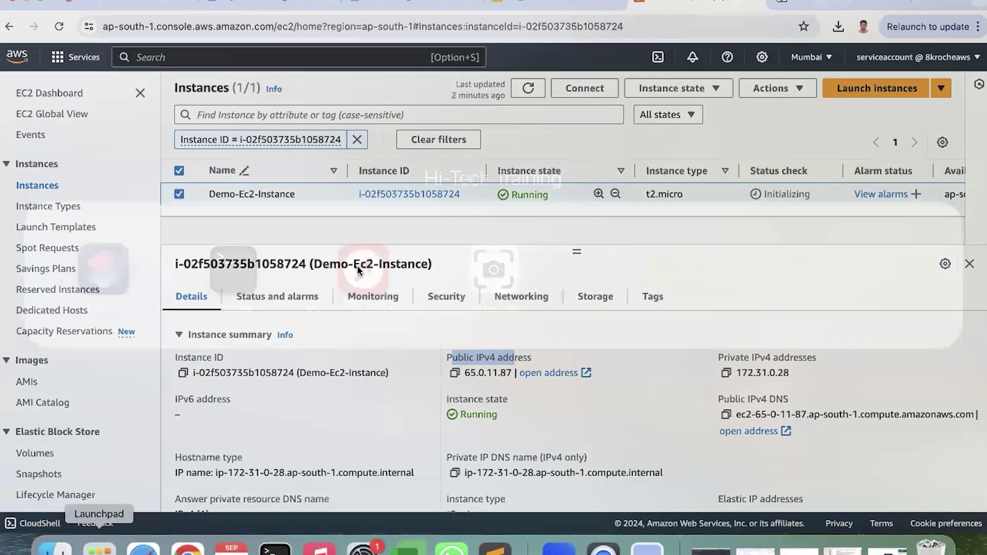
pyautogui.click(356, 265)
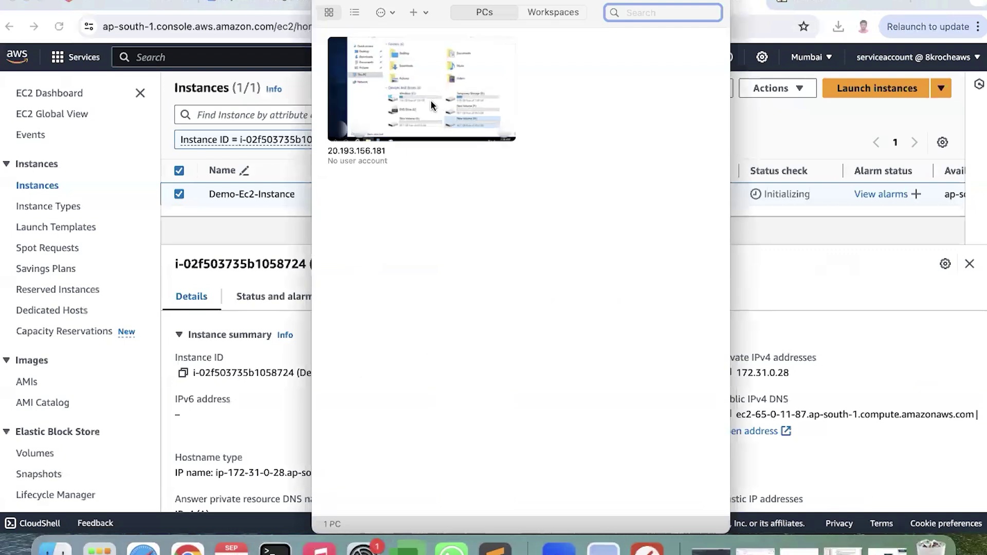
pyautogui.rightClick(434, 103)
pyautogui.click(469, 179)
pyautogui.click(575, 301)
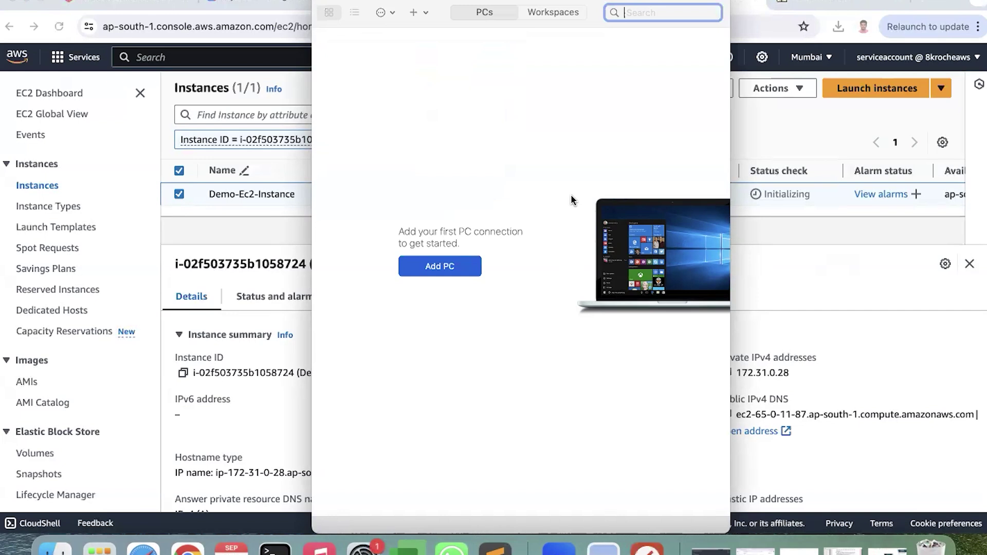
# Copy the instance's public IPv4 address, add it as a PC in Microsoft Remote Desktop and start connecting to it
pyautogui.click(288, 234)
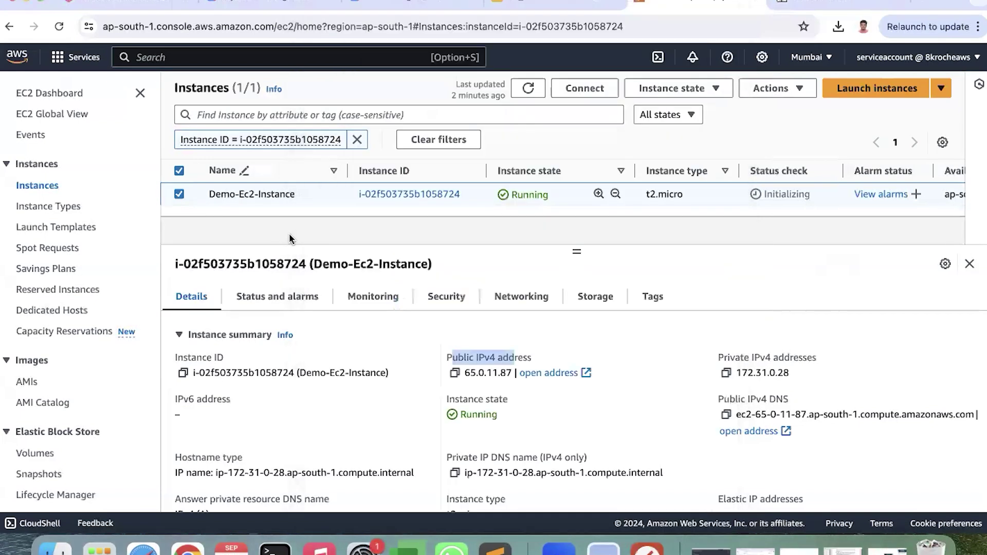
pyautogui.click(455, 374)
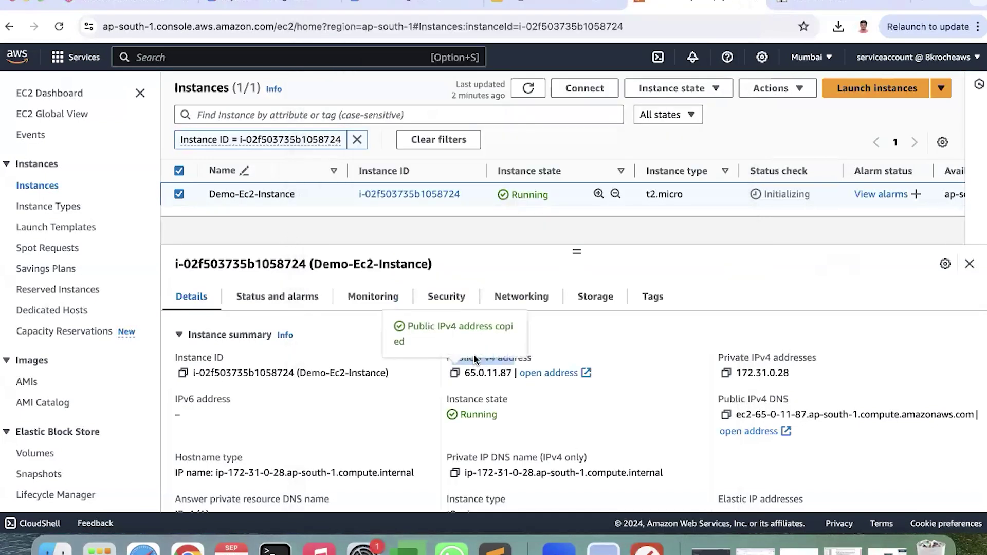
pyautogui.press('super+Tab')
pyautogui.rightClick(474, 120)
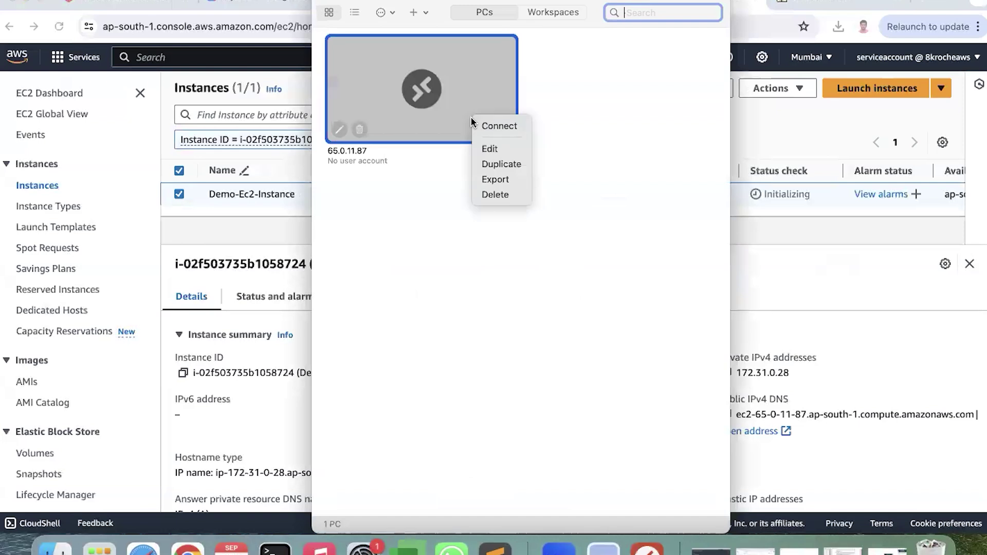
pyautogui.click(493, 127)
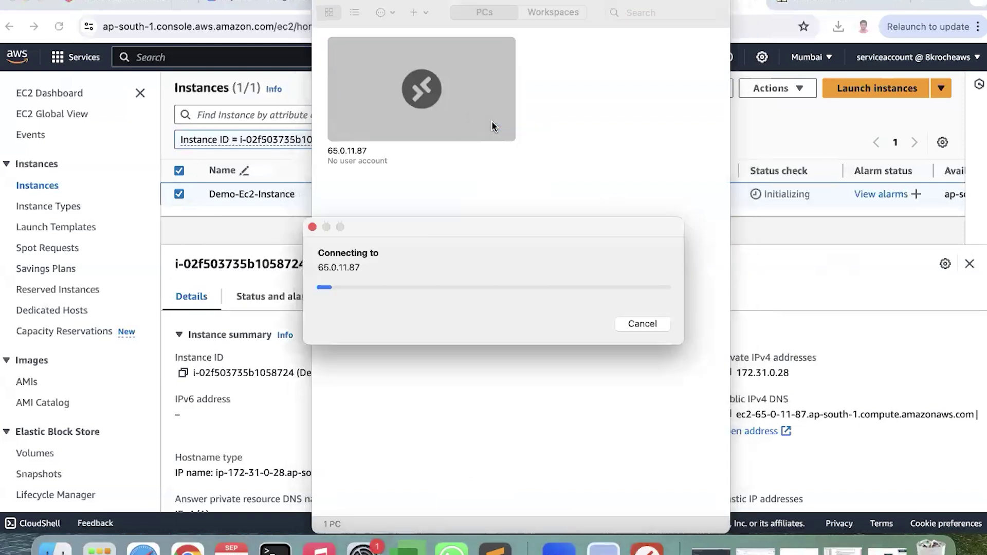
# Back in the AWS console, refresh the instance status and open the Windows password retrieval from Demo-Ec2-Instance's RDP client connection options
pyautogui.click(767, 297)
pyautogui.click(838, 26)
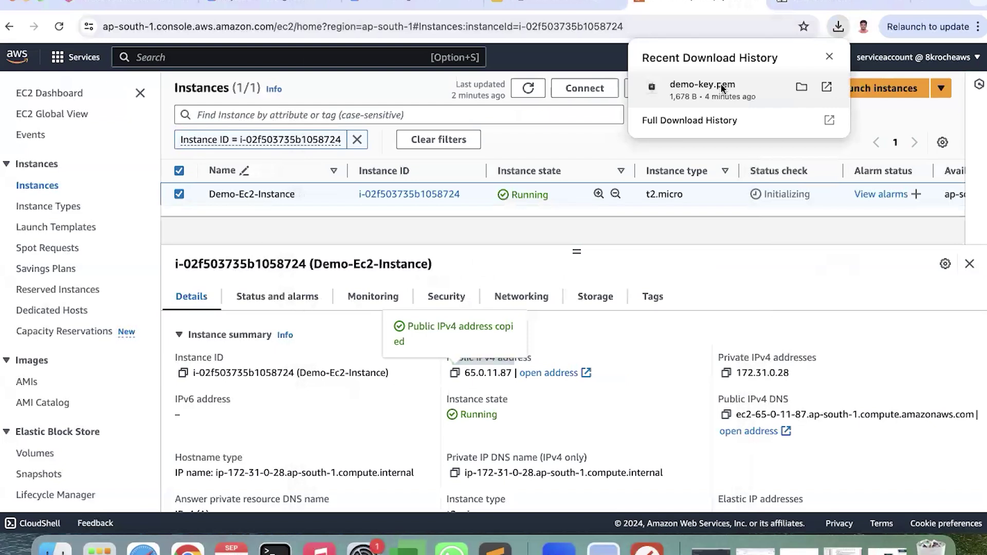
pyautogui.click(525, 88)
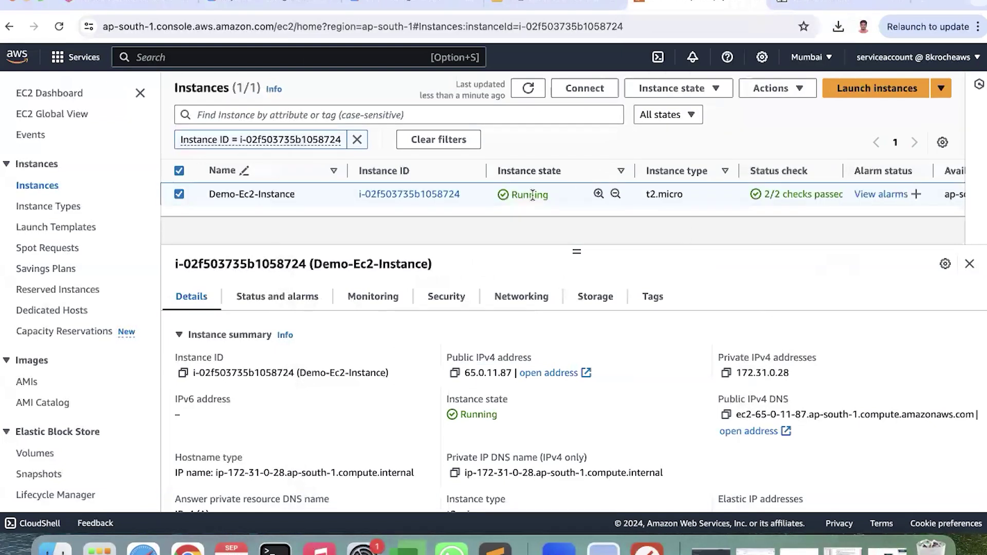
pyautogui.click(585, 89)
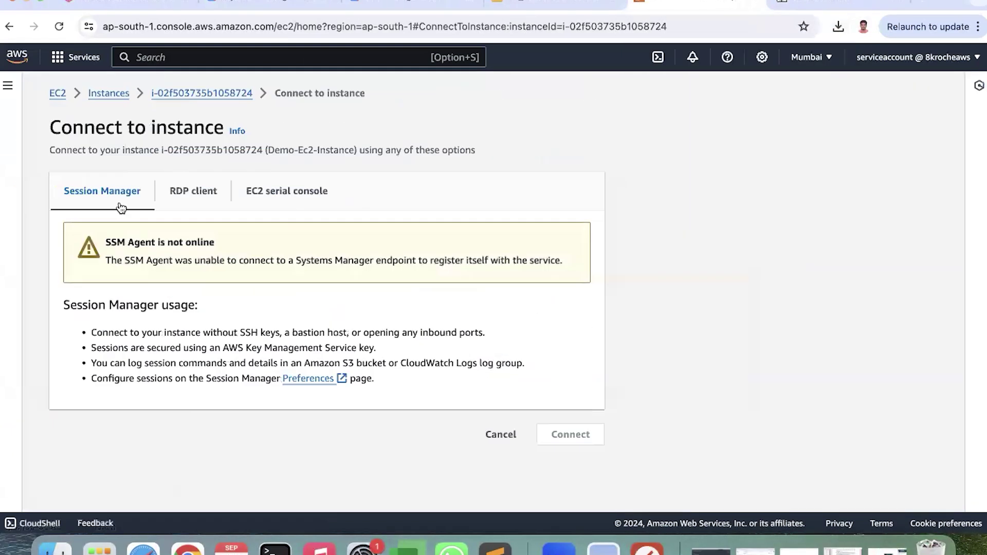
pyautogui.click(179, 191)
pyautogui.scroll(-5, 147, 335)
pyautogui.click(137, 376)
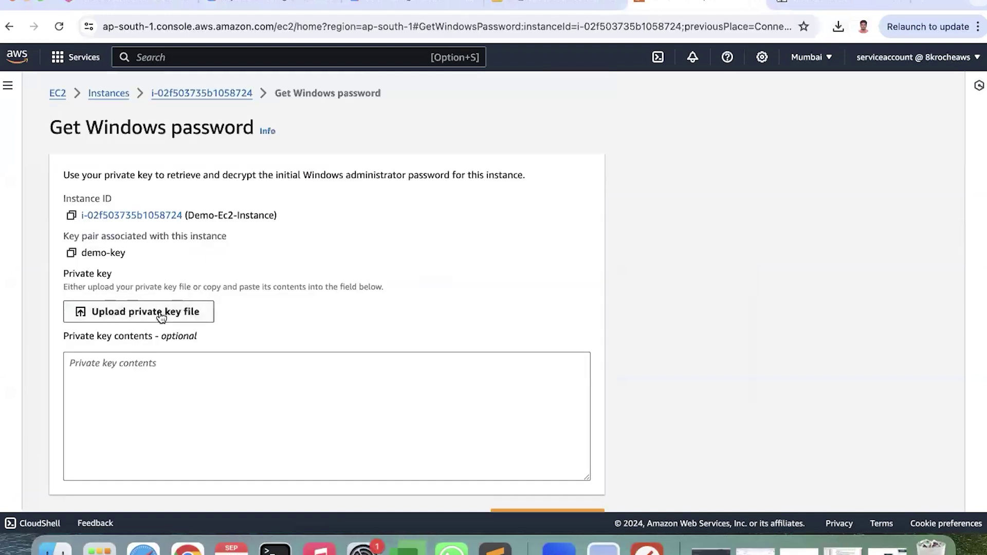
# Load the downloaded demo-key.pem as the private key contents and decrypt the Windows administrator password
pyautogui.scroll(-1, 160, 314)
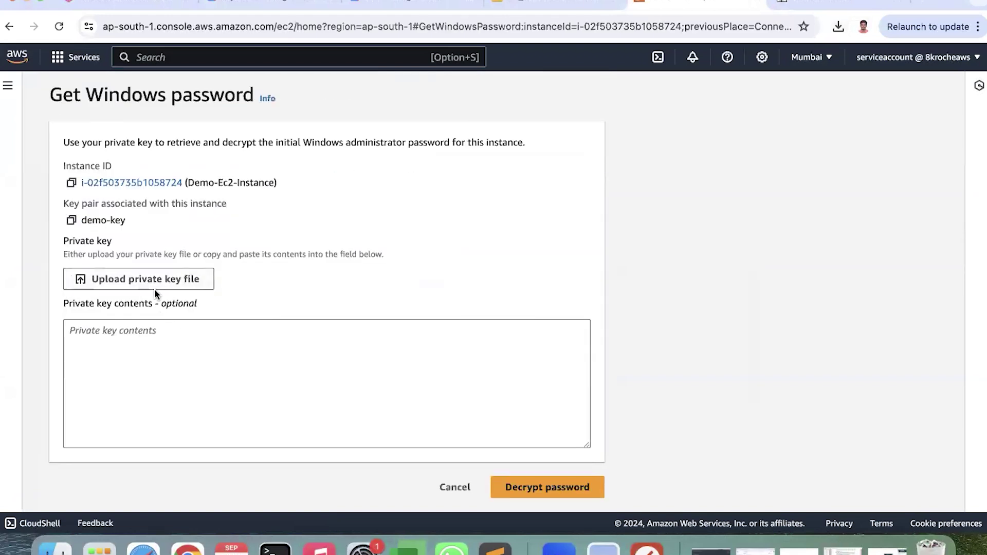
pyautogui.click(839, 26)
pyautogui.moveTo(684, 82); pyautogui.dragTo(398, 380)
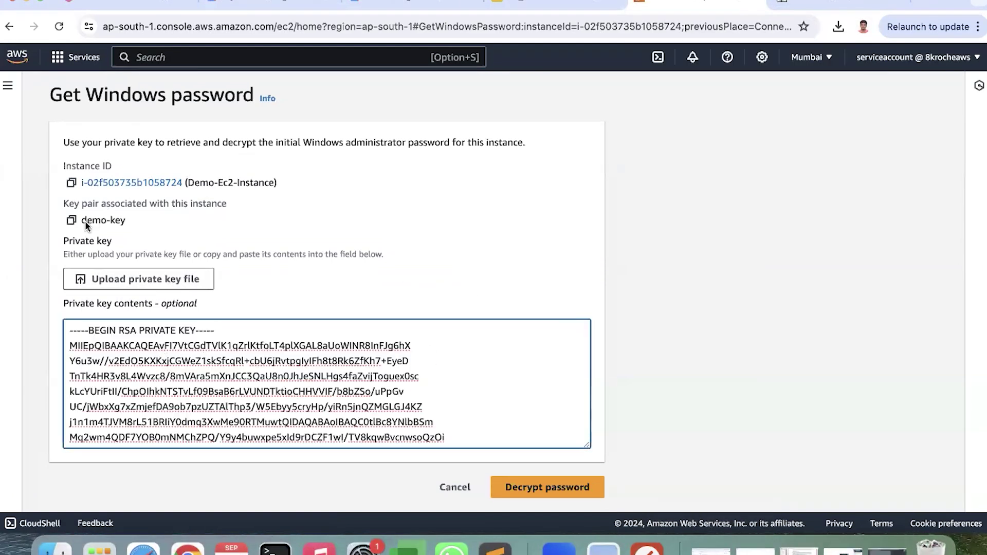
pyautogui.moveTo(85, 220); pyautogui.dragTo(128, 220)
pyautogui.moveTo(129, 368); pyautogui.dragTo(540, 501)
pyautogui.click(540, 488)
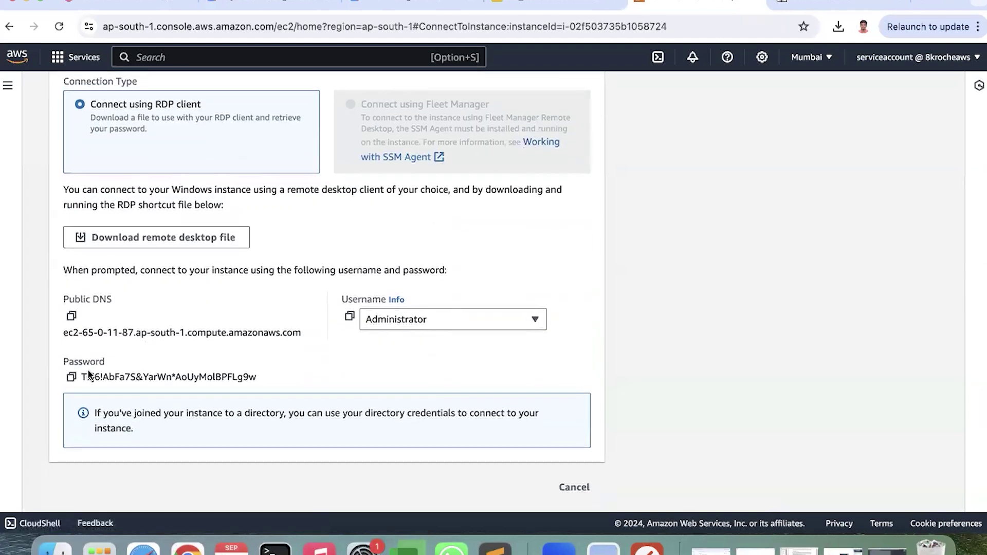
# Copy the username Administrator from the RDP client details into the username field of the Remote Desktop sign-in
pyautogui.moveTo(88, 377); pyautogui.dragTo(232, 379)
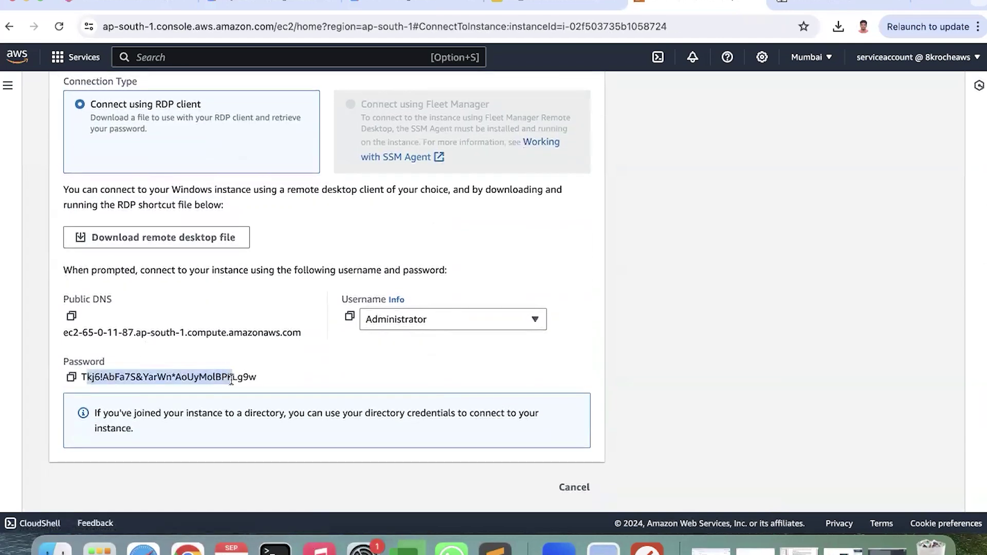
pyautogui.click(350, 317)
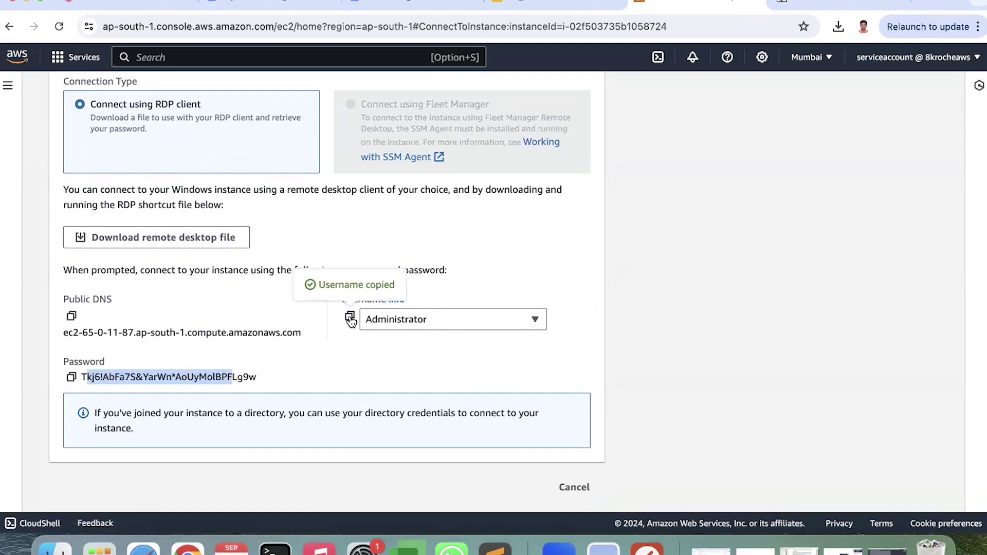
pyautogui.click(649, 543)
pyautogui.press('super+v')
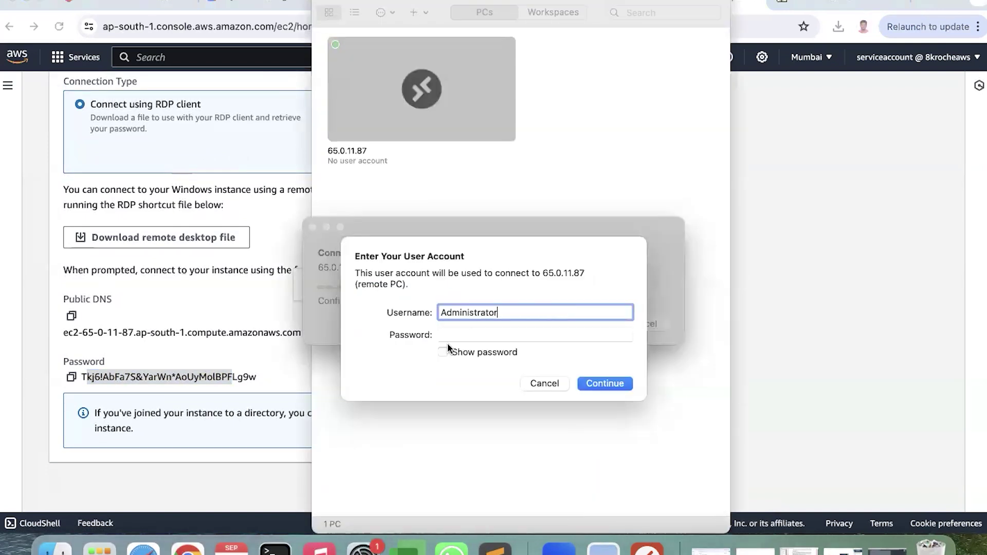
# Copy the decrypted Windows password into the Remote Desktop sign-in and continue the connection to the instance
pyautogui.click(461, 335)
pyautogui.click(71, 378)
pyautogui.click(71, 378)
pyautogui.click(649, 542)
pyautogui.press('super+v')
pyautogui.click(614, 383)
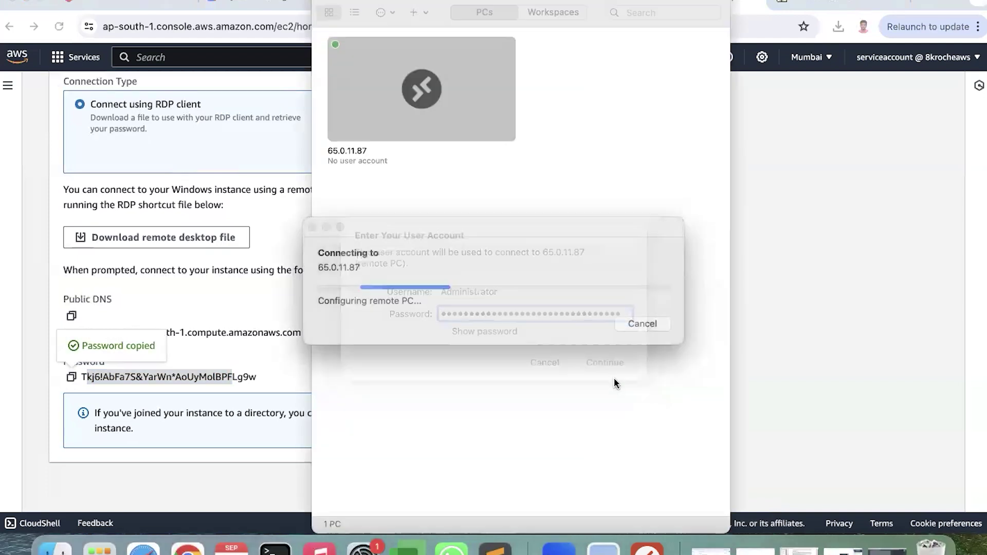
pyautogui.click(654, 335)
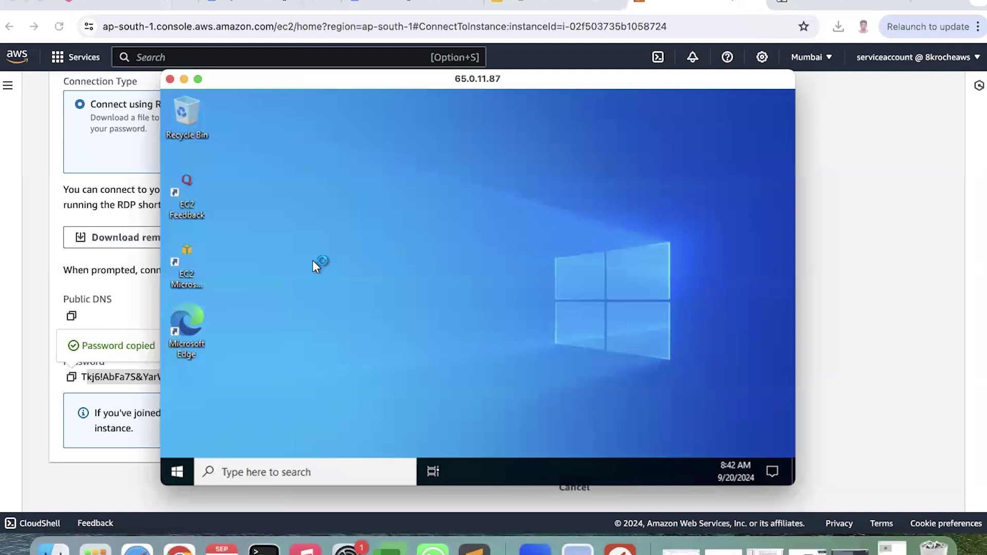
# Return to the full instances list in the AWS console and examine the status check of Demo-Ec2-Instance
pyautogui.click(813, 206)
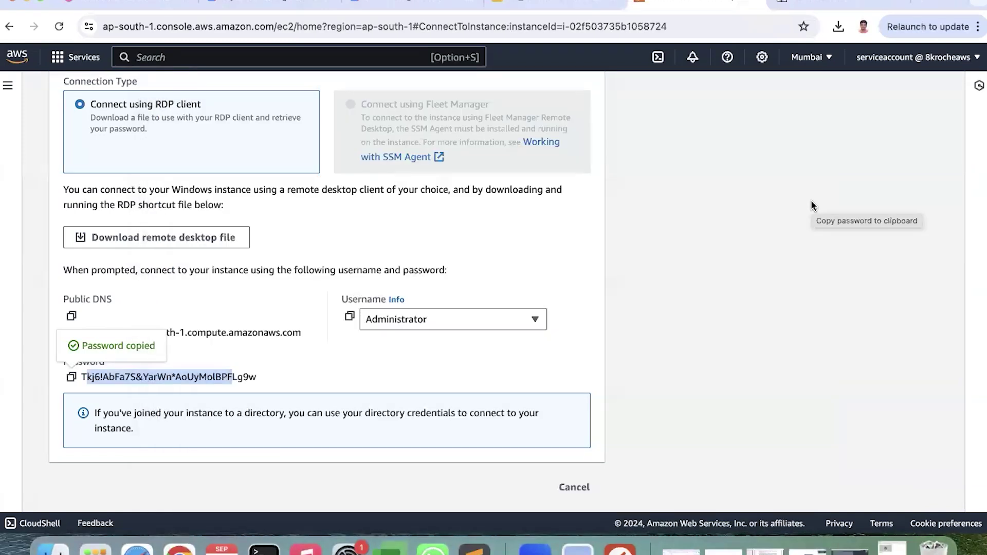
pyautogui.scroll(5, 646, 193)
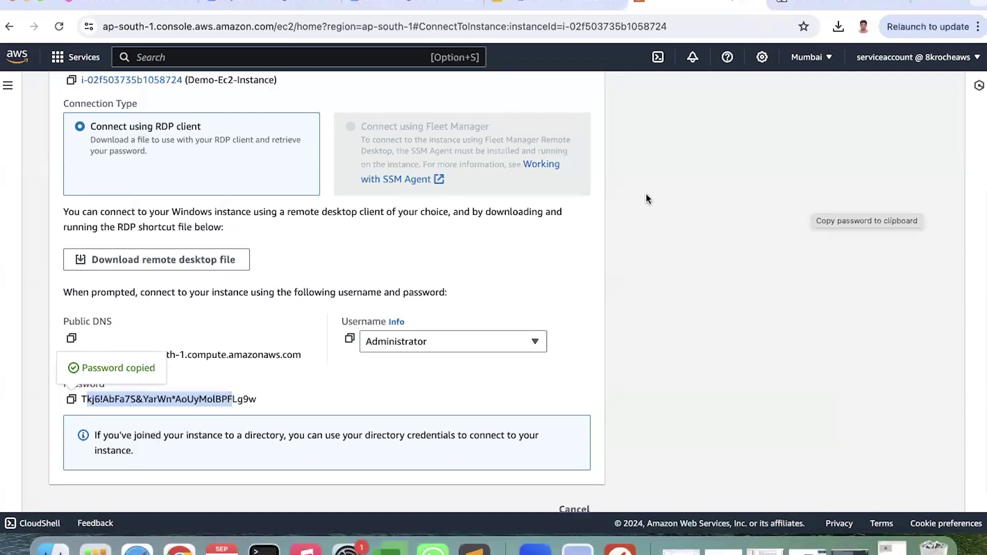
pyautogui.click(220, 95)
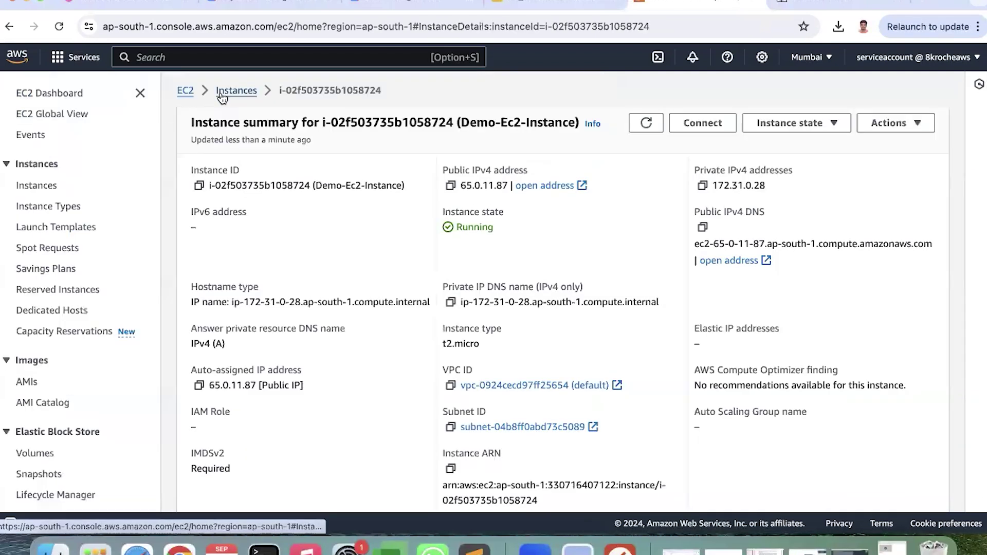
pyautogui.click(236, 92)
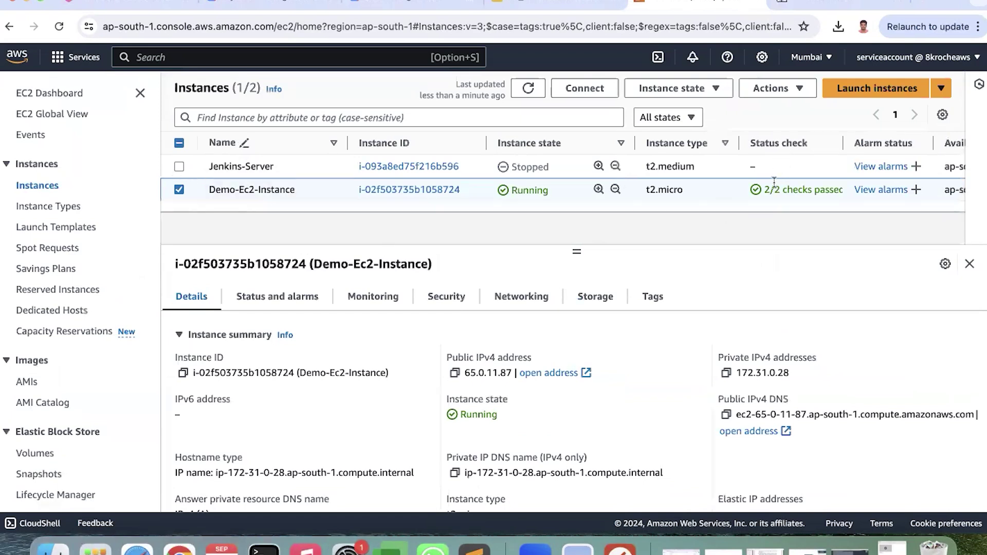
pyautogui.moveTo(772, 189); pyautogui.dragTo(844, 197)
pyautogui.moveTo(765, 191); pyautogui.dragTo(813, 191)
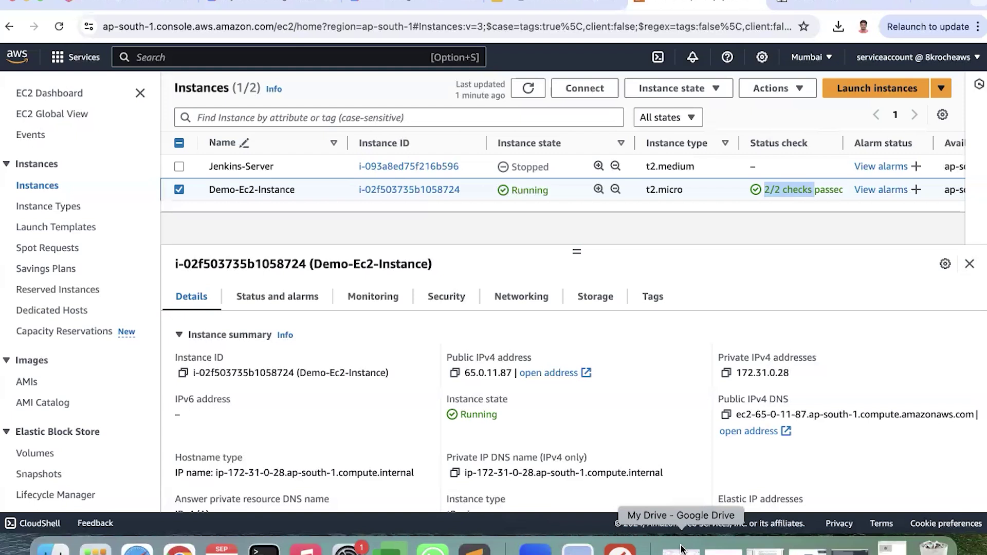
# Switch to the text editor and write "2/2 - All Good" and "0/2 - Backend H/w issue" above a started "1/2 -" line
pyautogui.click(850, 552)
pyautogui.write('2/2 - All Good')
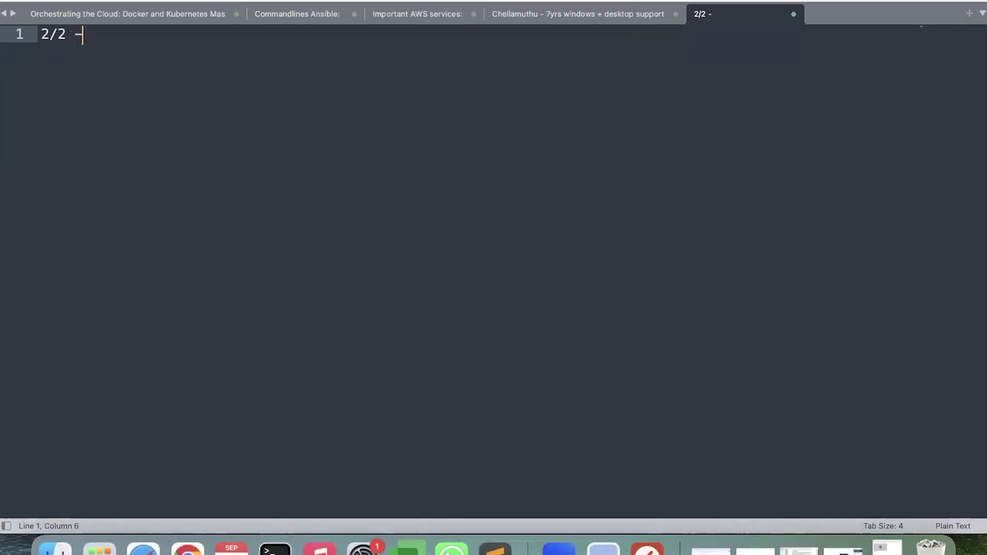
pyautogui.press('Return')
pyautogui.write('1/2 -')
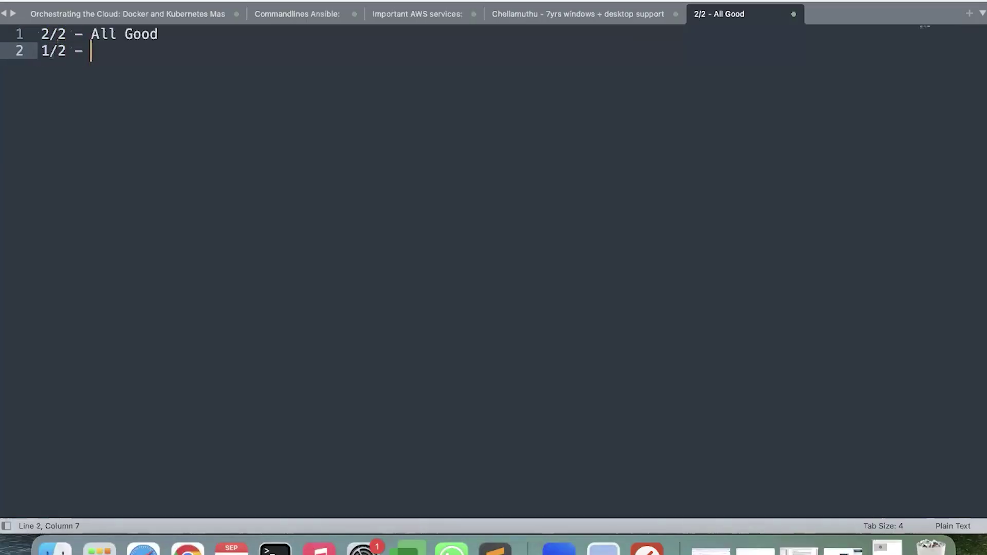
pyautogui.click(196, 33)
pyautogui.press('Return')
pyautogui.write('0/2 - Backend H/w issue')
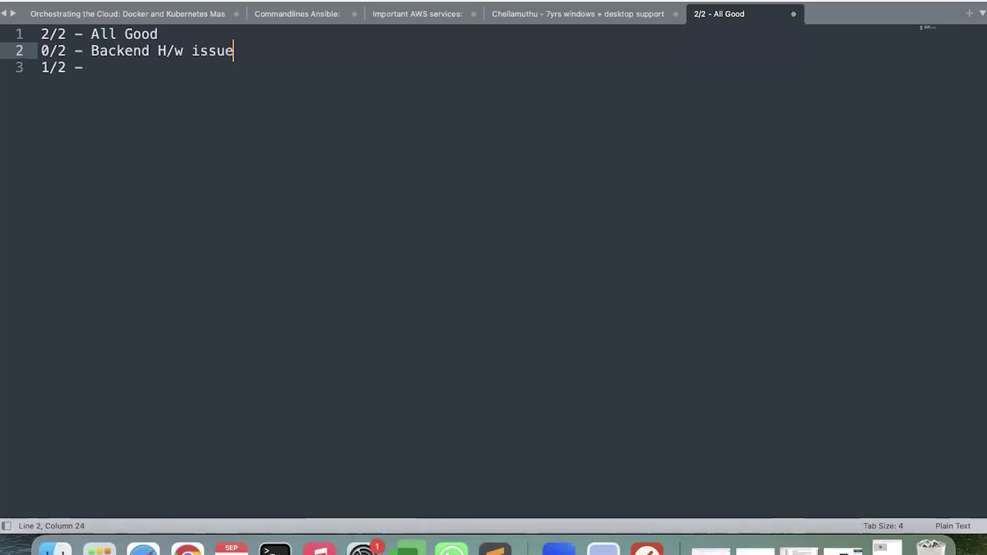
# Complete the 1/2 line of the notes with "OS, n/w, disk"
pyautogui.press('Down')
pyautogui.write('OS/n')
pyautogui.write('/w')
pyautogui.press('Left')
pyautogui.press('Left')
pyautogui.press('Left')
pyautogui.press('BackSpace')
pyautogui.write(',')
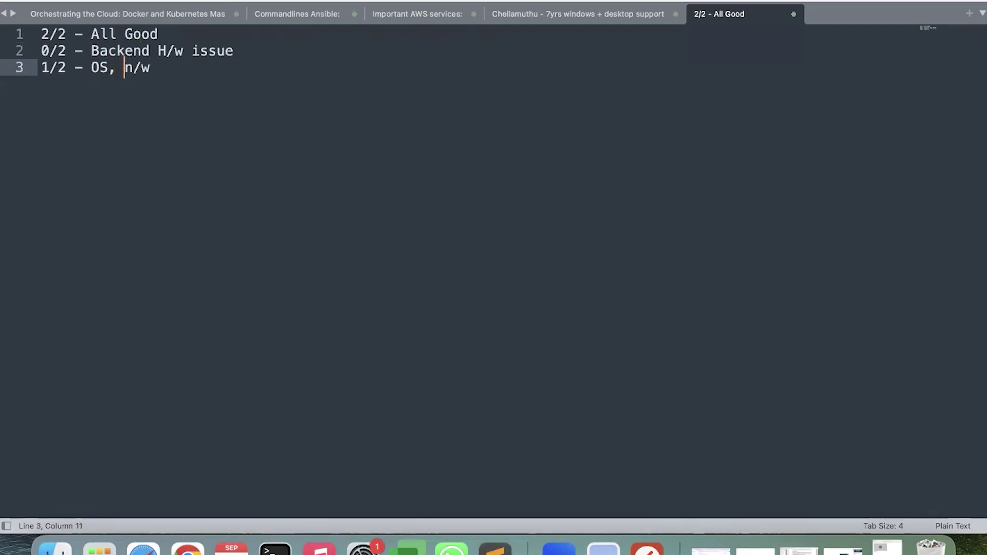
pyautogui.press('Right')
pyautogui.press('Right')
pyautogui.press('Right')
pyautogui.write(', disk')
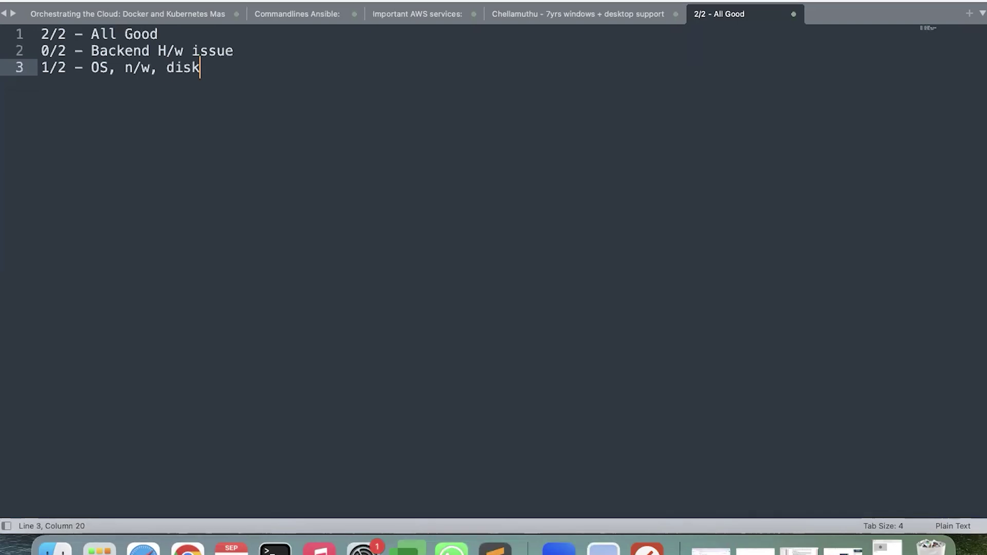
# Append "= >we need to troubleshoot" to the 1/2 line and highlight the 0/2 and 1/2 lines
pyautogui.press('Tab')
pyautogui.press('Tab')
pyautogui.write('=>we need to troubleshoot')
pyautogui.click(254, 67)
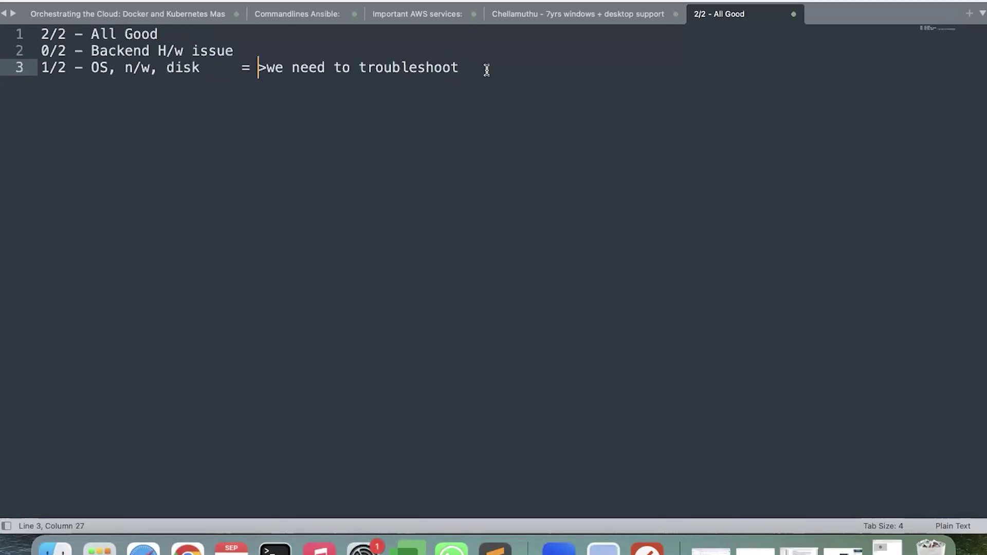
pyautogui.moveTo(485, 67); pyautogui.dragTo(41, 50)
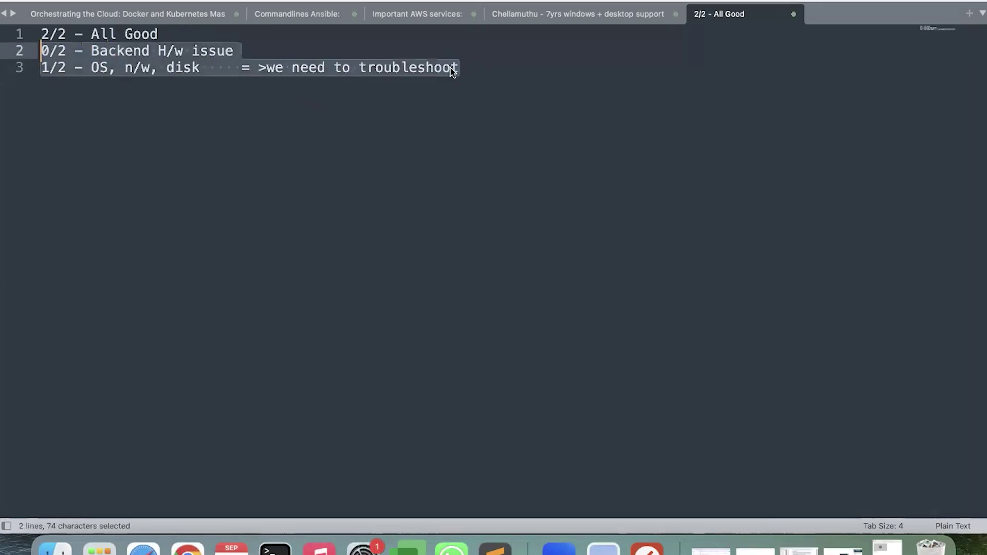
# Add a separator line of equals signs below the status check notes, leaving one blank line between
pyautogui.click(474, 66)
pyautogui.press('Return')
pyautogui.press('Return')
pyautogui.write('===========================')
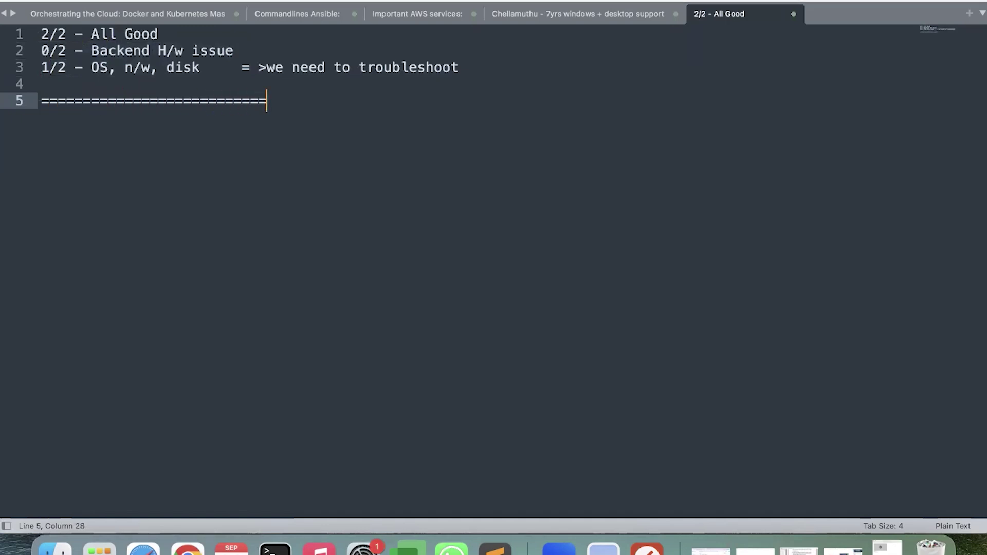
# Below the separator, add the lines "stop -> Stopped" and "Start -> Running" with a blank line between them
pyautogui.press('Return')
pyautogui.press('Return')
pyautogui.write('stop -')
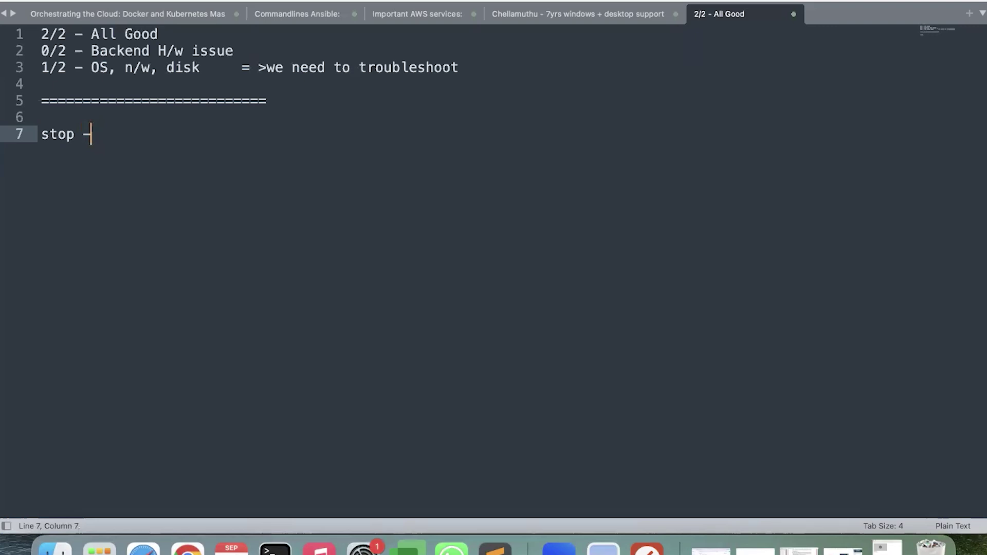
pyautogui.write('> Stopped')
pyautogui.press('Return')
pyautogui.press('Return')
pyautogui.write('Start -> Sta')
pyautogui.press('BackSpace')
pyautogui.press('BackSpace')
pyautogui.press('BackSpace')
pyautogui.write('Running')
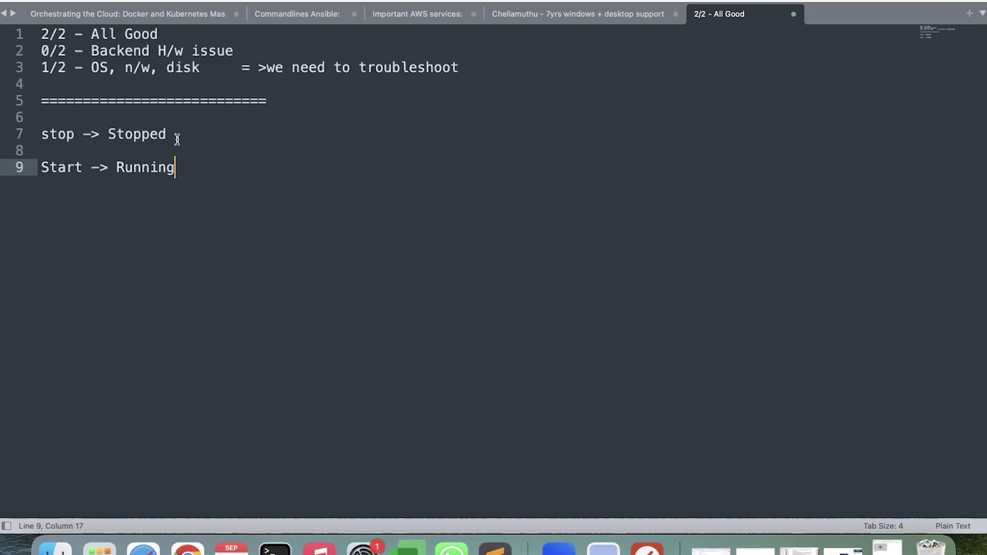
# Review the stop and start notes together with the 0/2 and 1/2 status check lines
pyautogui.moveTo(176, 138); pyautogui.dragTo(124, 140)
pyautogui.moveTo(49, 169); pyautogui.dragTo(150, 178)
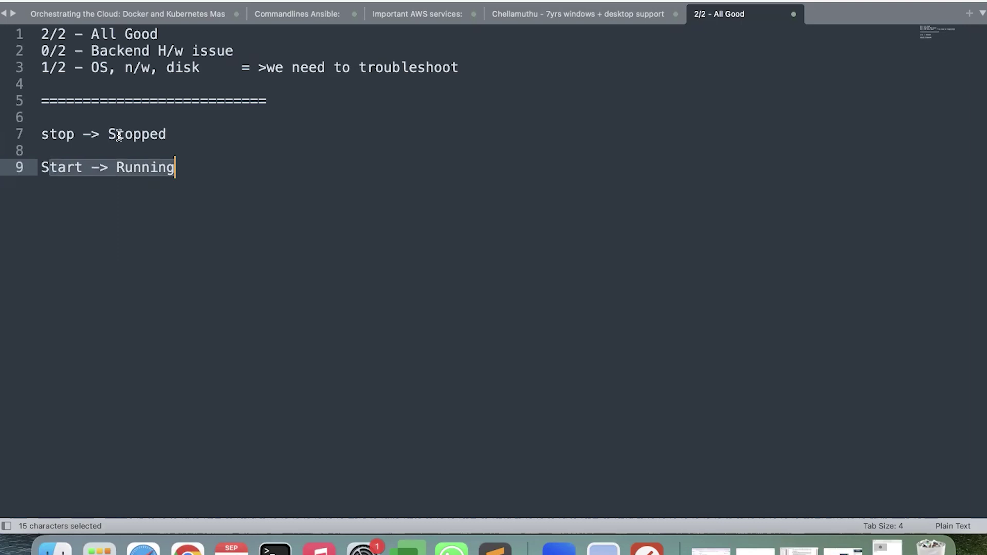
pyautogui.moveTo(242, 67); pyautogui.dragTo(40, 51)
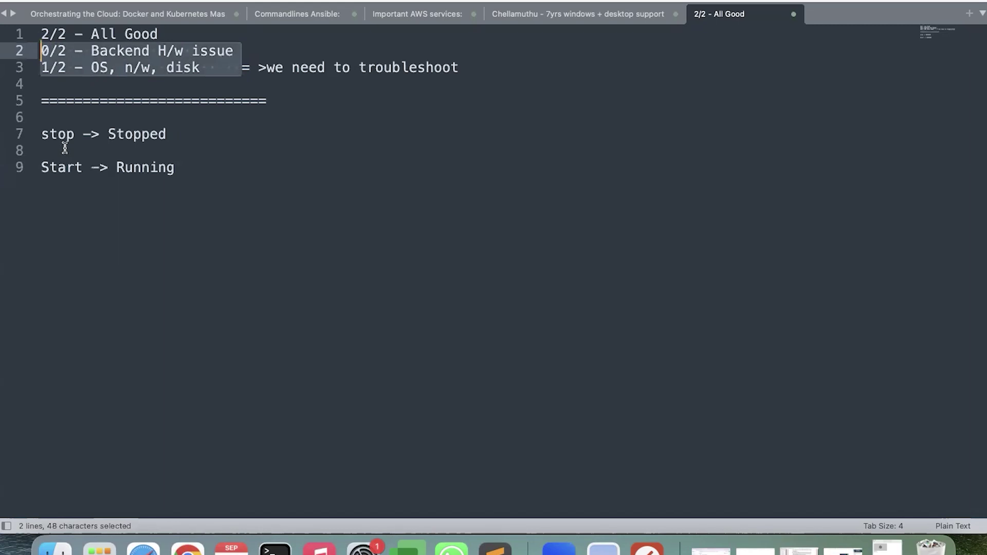
pyautogui.moveTo(206, 221); pyautogui.dragTo(84, 67)
# Return to the AWS console and examine the instance ID and the public and private IPv4 addresses of Demo-Ec2-Instance
pyautogui.press('super+a')
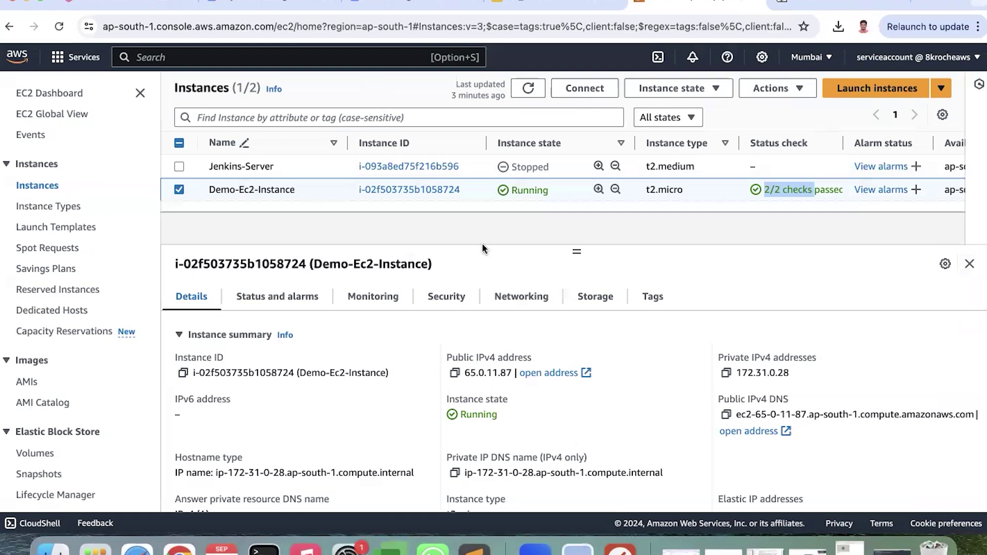
pyautogui.click(183, 373)
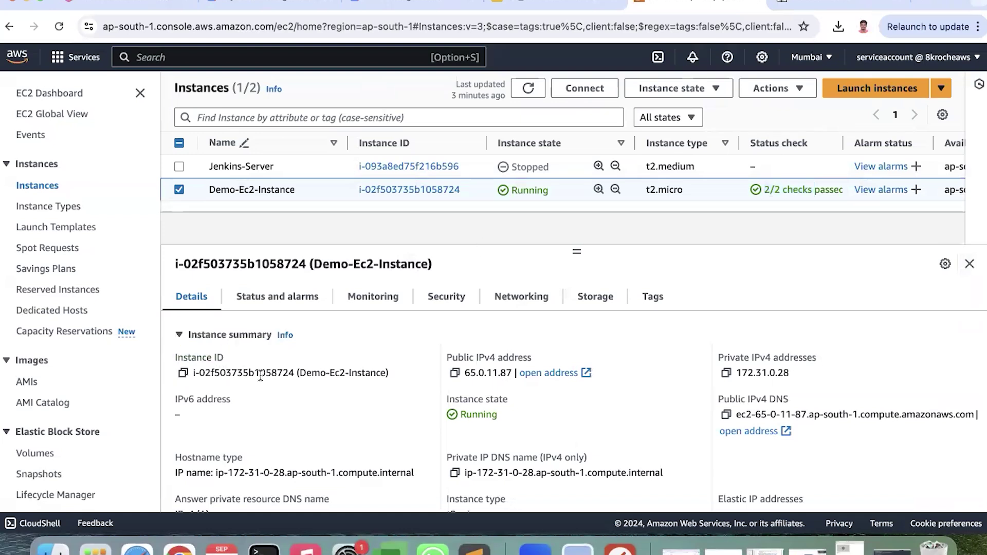
pyautogui.moveTo(458, 358); pyautogui.dragTo(499, 374)
pyautogui.moveTo(499, 374); pyautogui.dragTo(445, 361)
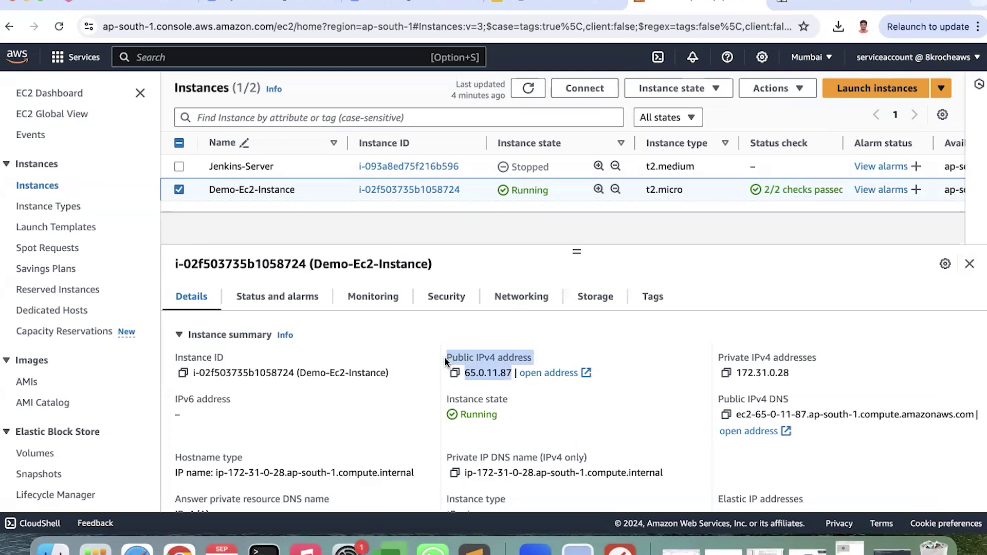
pyautogui.moveTo(791, 374); pyautogui.dragTo(736, 353)
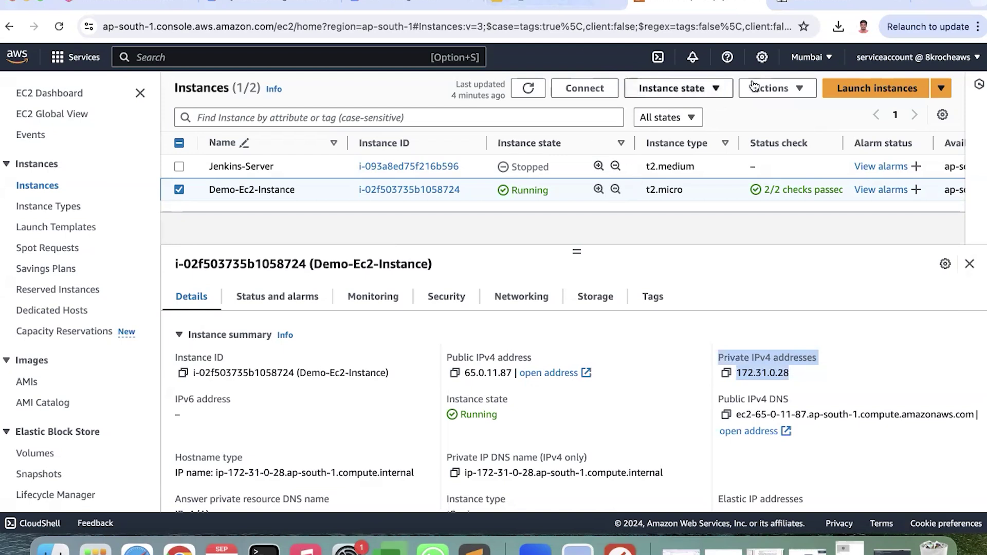
# Look at the available instance state operations for Demo-Ec2-Instance without choosing one
pyautogui.click(771, 88)
pyautogui.click(682, 88)
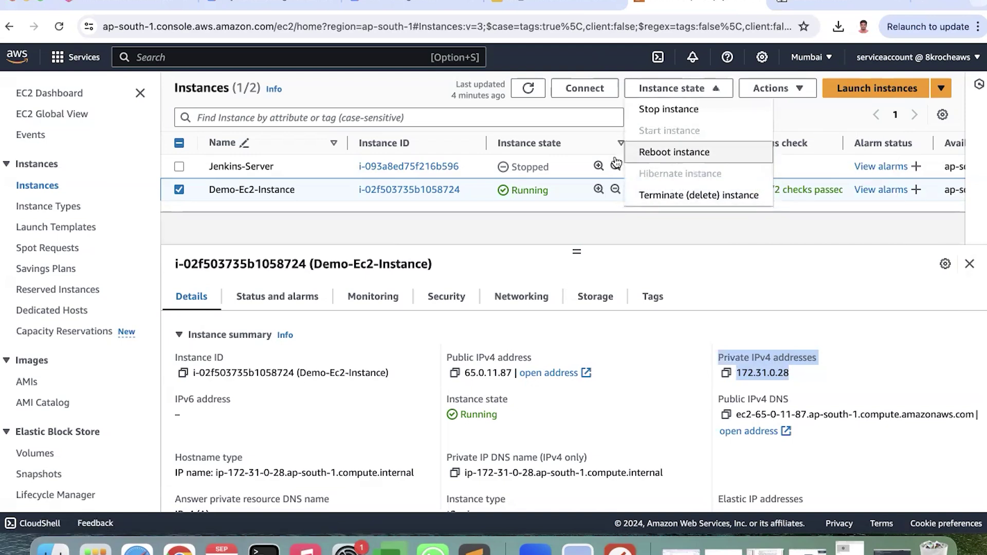
pyautogui.click(557, 211)
# Examine the instance settings, networking, security, and monitor and troubleshoot actions available for Demo-Ec2-Instance
pyautogui.click(792, 90)
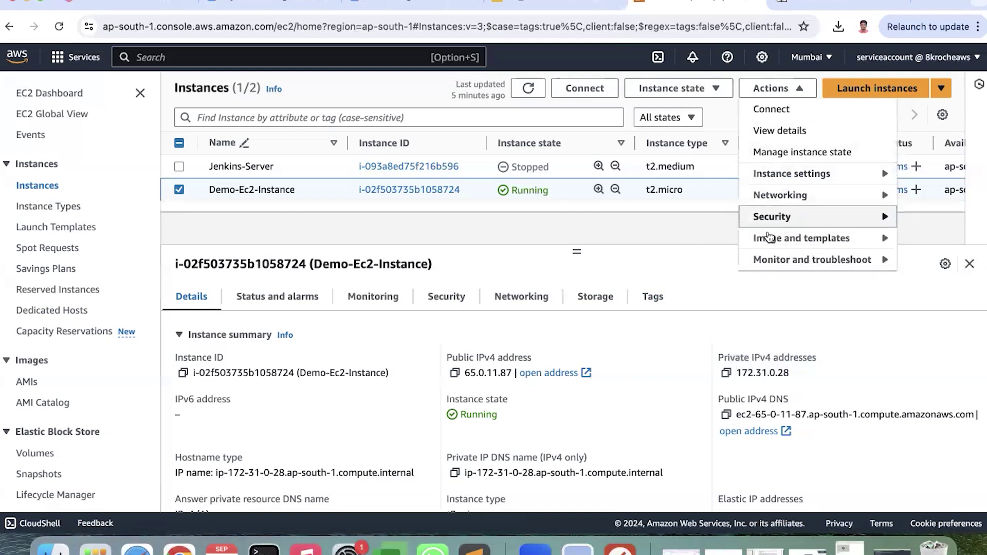
pyautogui.moveTo(761, 183)
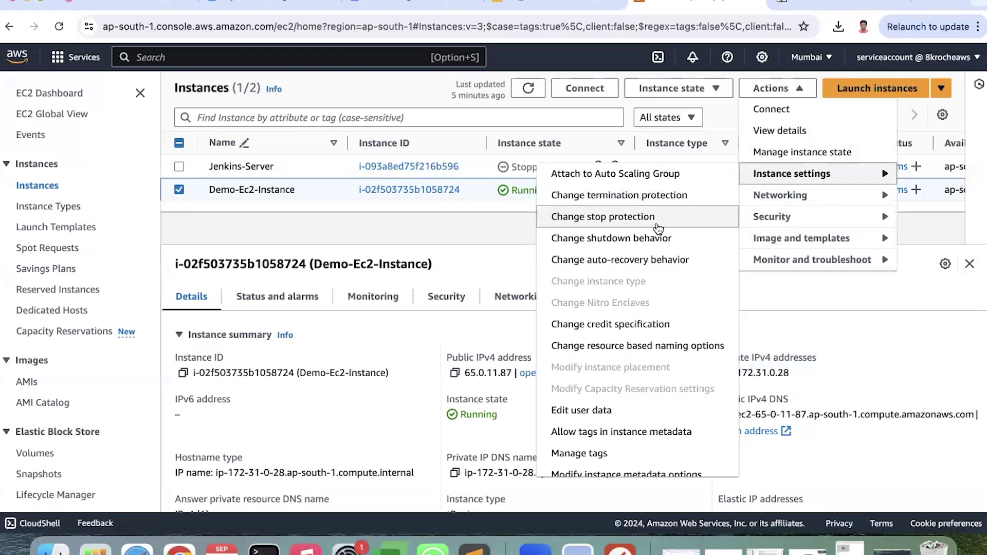
pyautogui.scroll(-1, 651, 348)
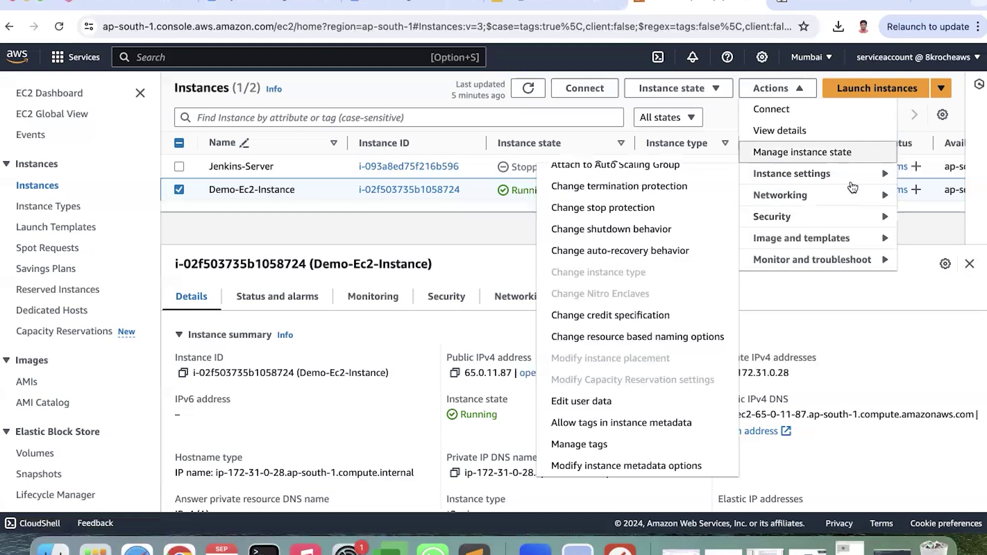
pyautogui.moveTo(839, 204)
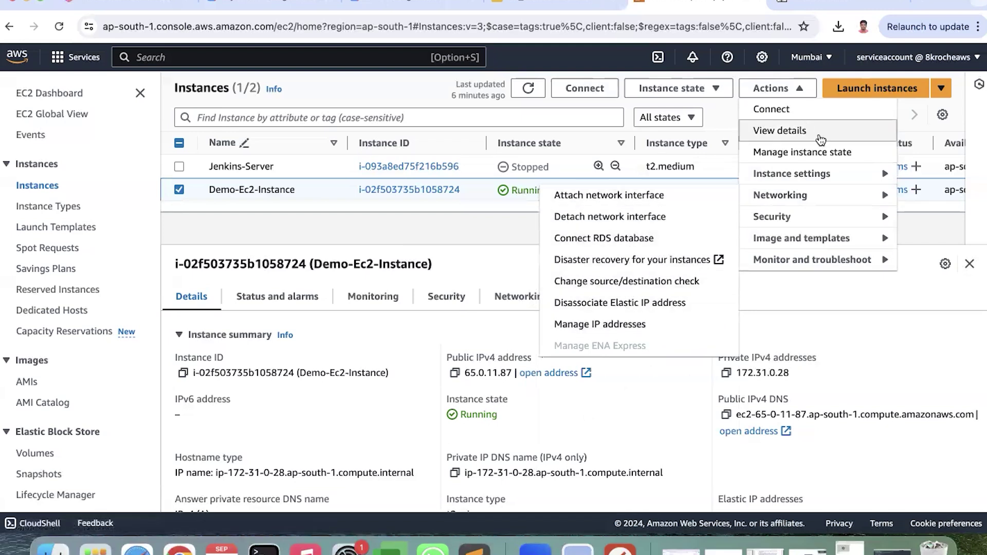
pyautogui.moveTo(774, 217)
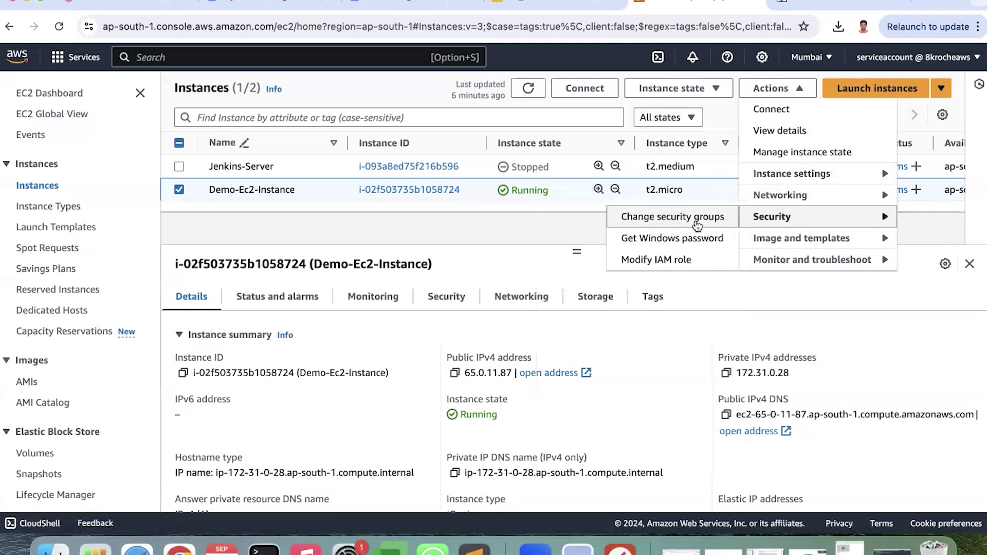
pyautogui.moveTo(764, 263)
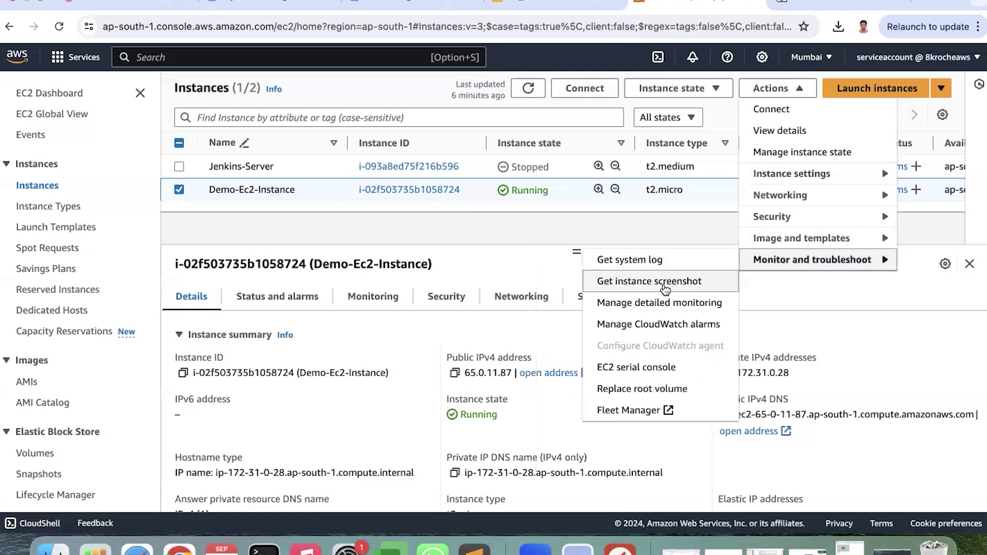
pyautogui.click(658, 233)
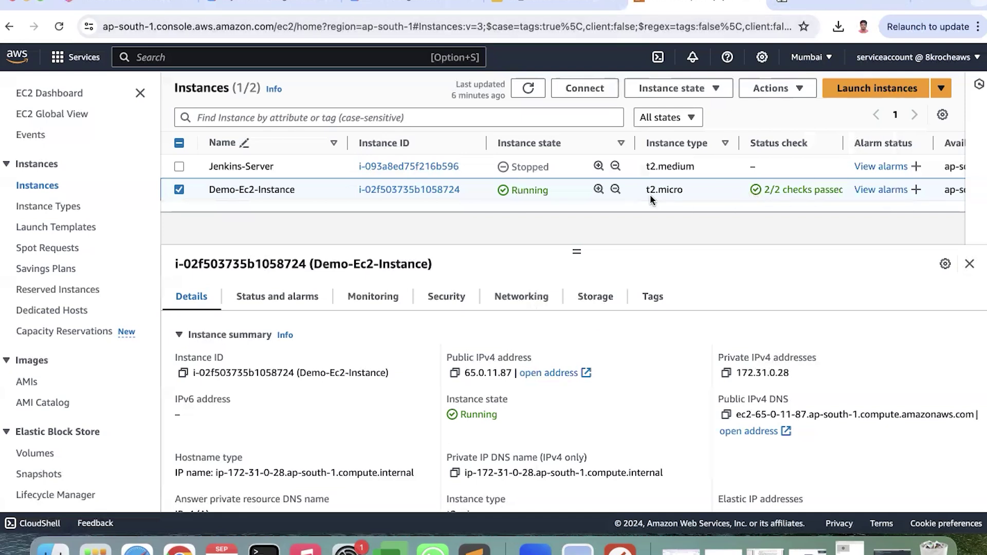
# Examine the instance summary of Demo-Ec2-Instance and its system and instance status checks
pyautogui.scroll(-5, 263, 408)
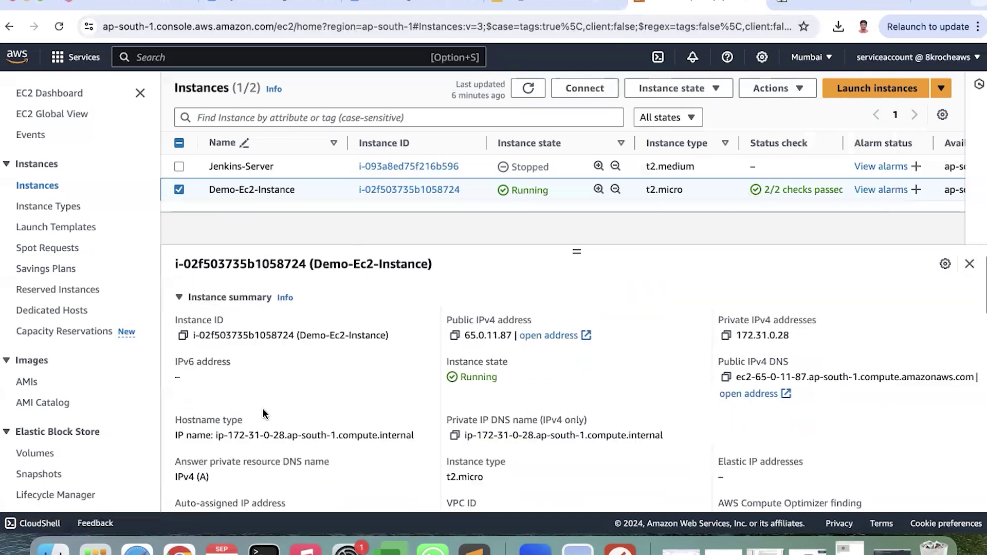
pyautogui.scroll(-3, 264, 409)
pyautogui.scroll(8, 263, 409)
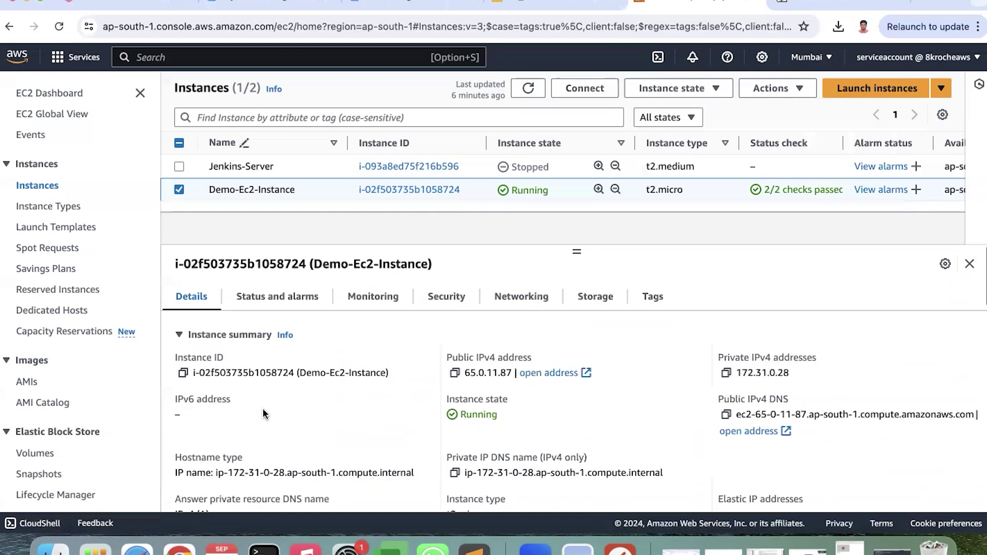
pyautogui.click(279, 301)
pyautogui.scroll(-2, 337, 359)
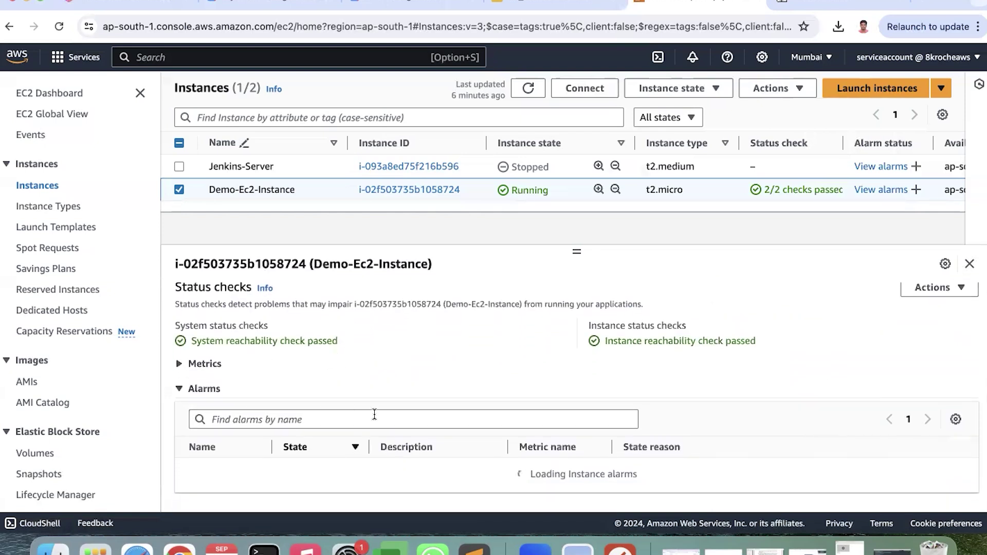
pyautogui.scroll(2, 375, 417)
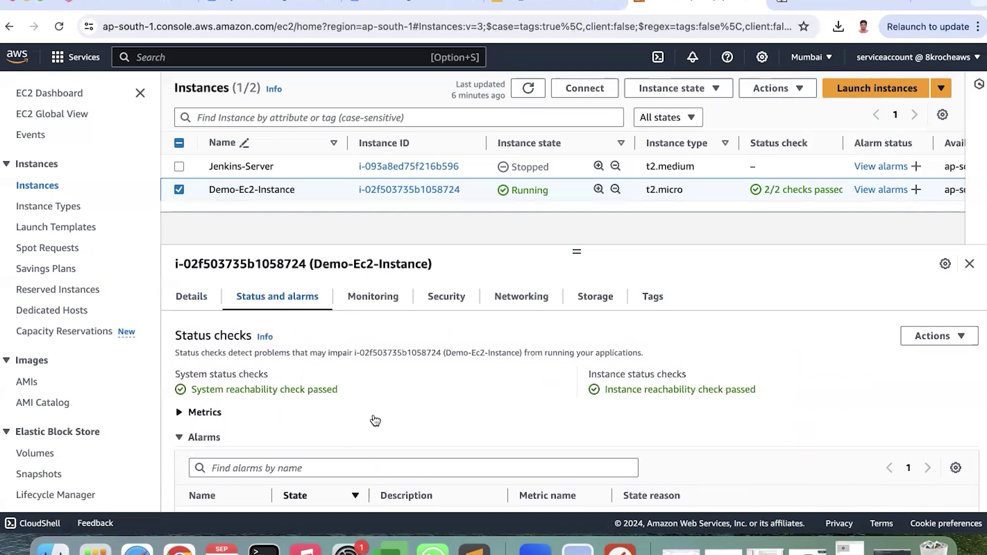
# Examine the CPU and network monitoring graphs of Demo-Ec2-Instance and its security rules
pyautogui.click(381, 303)
pyautogui.scroll(-3, 437, 390)
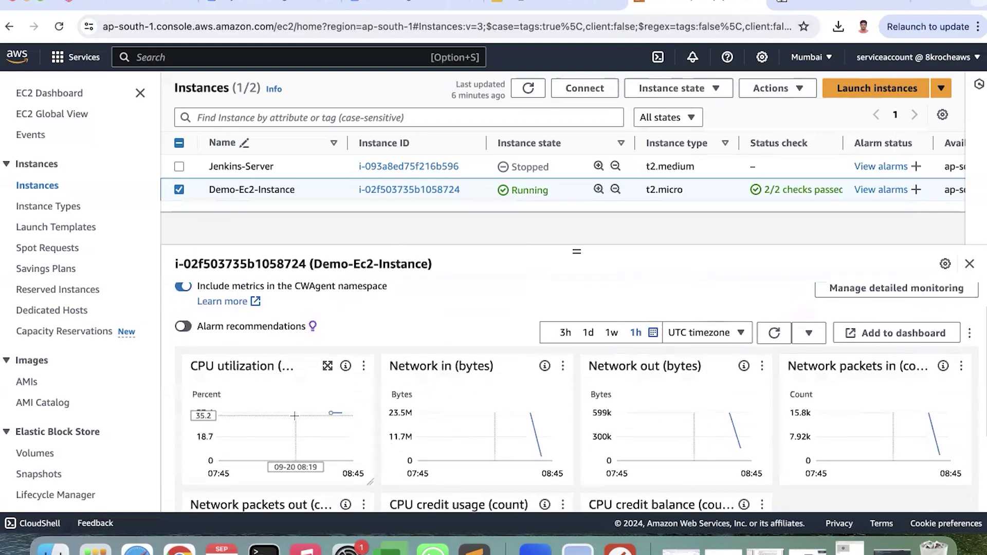
pyautogui.moveTo(474, 423)
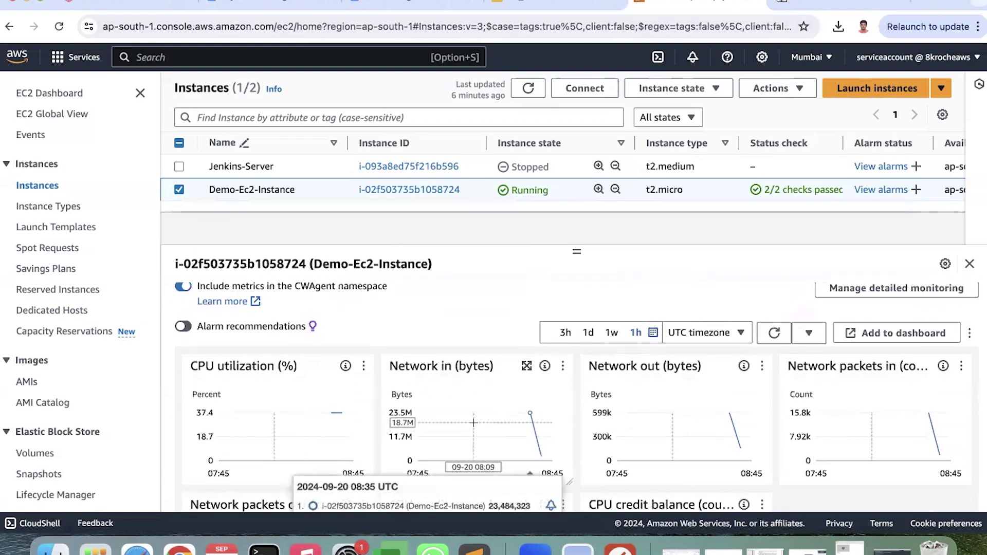
pyautogui.scroll(3, 465, 419)
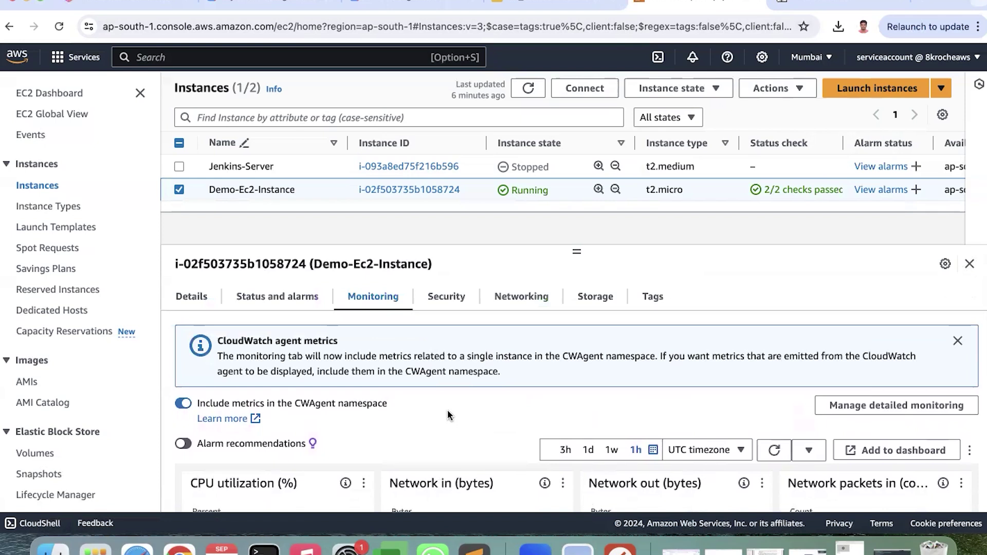
pyautogui.click(442, 230)
pyautogui.scroll(-5, 417, 377)
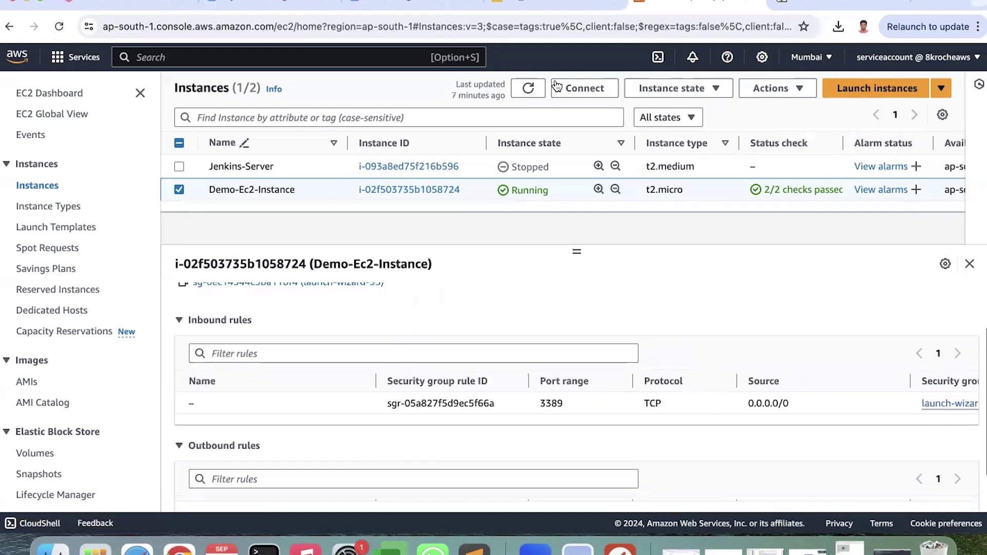
# Switch to the 03_Introduction-to-AWS-EC2 presentation in Google Slides and view slide 6, Securing EC2 Instances
pyautogui.click(553, 3)
pyautogui.scroll(-1, 100, 352)
pyautogui.scroll(-3, 101, 352)
pyautogui.click(100, 339)
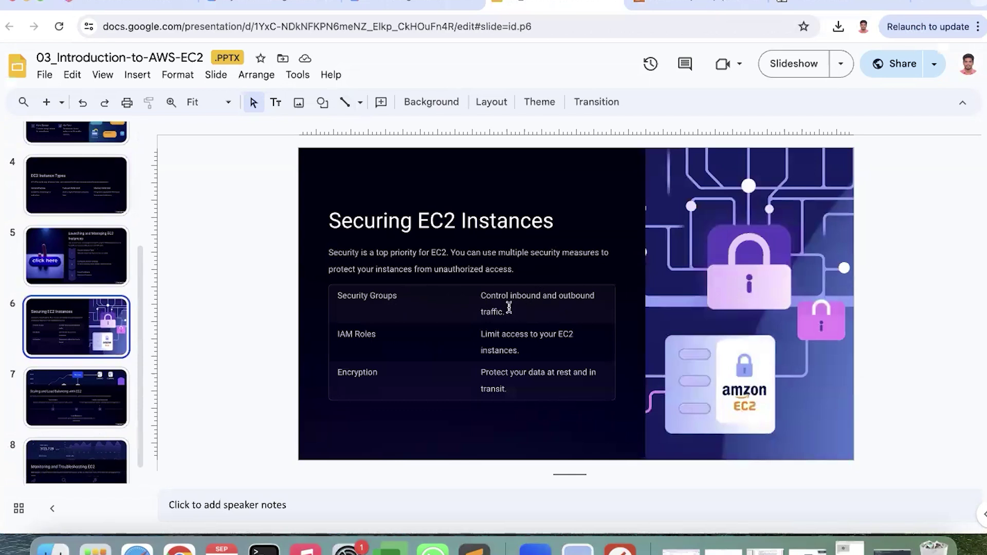
# Return to the AWS console and examine the security group and inbound rules of Demo-Ec2-Instance
pyautogui.click(683, 4)
pyautogui.scroll(2, 391, 349)
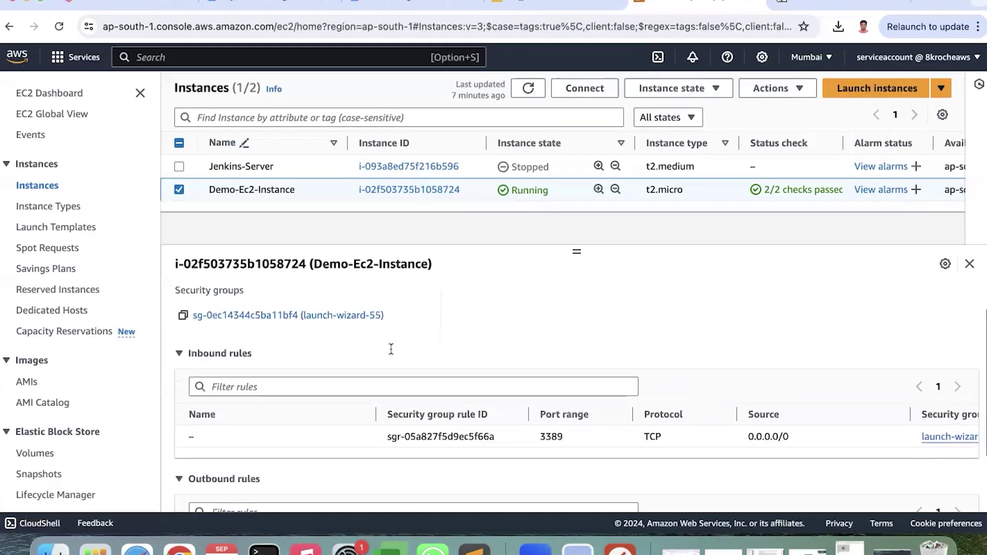
pyautogui.scroll(1, 391, 349)
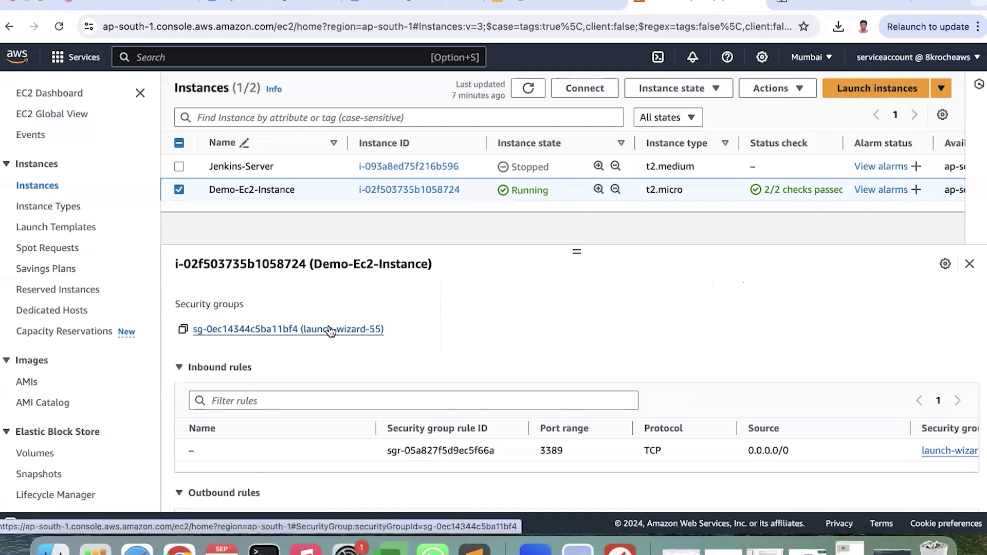
# Examine the inbound and outbound security rules of Demo-Ec2-Instance
pyautogui.scroll(-3, 330, 370)
pyautogui.scroll(-1, 327, 385)
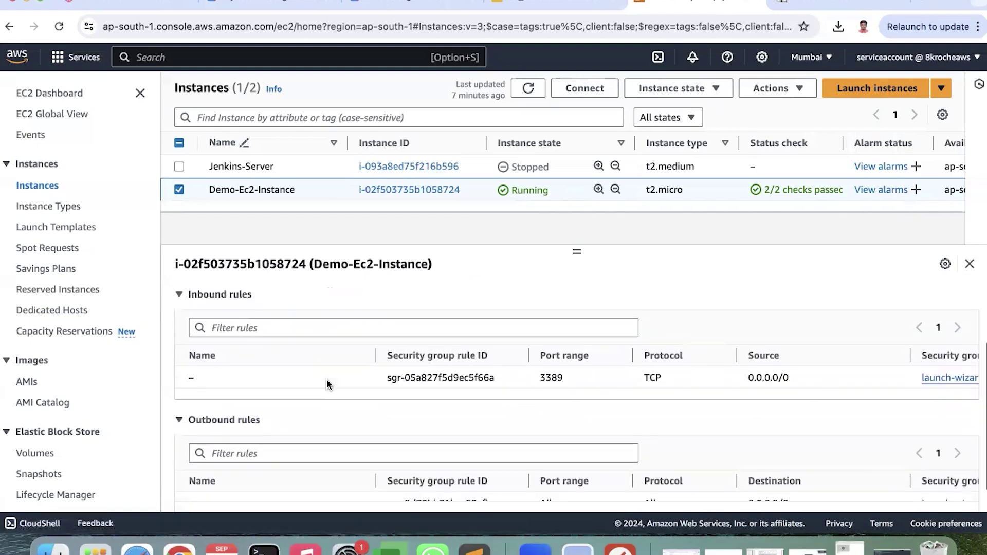
pyautogui.scroll(-2, 305, 437)
pyautogui.scroll(1, 304, 437)
pyautogui.scroll(5, 305, 433)
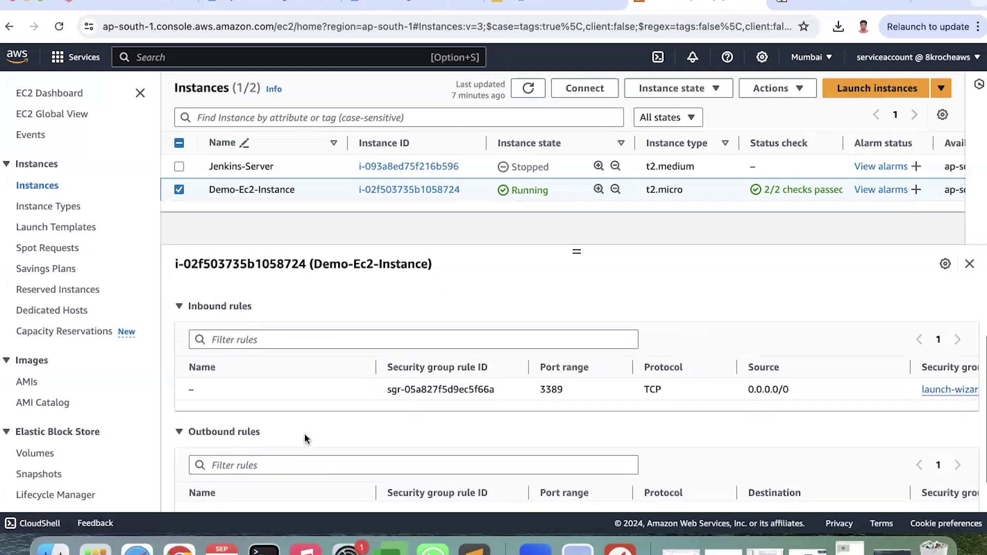
# Examine the networking details of Demo-Ec2-Instance, including its IP addresses, VPC and subnet
pyautogui.click(523, 295)
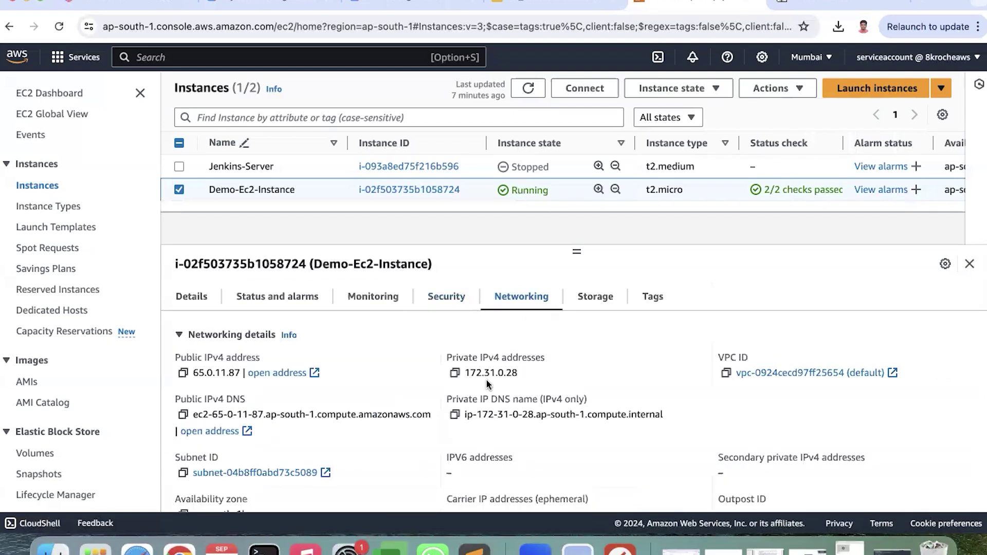
pyautogui.scroll(-1, 412, 386)
pyautogui.scroll(-1, 449, 448)
pyautogui.scroll(2, 450, 449)
pyautogui.scroll(1, 450, 454)
# Examine the root device details and attached block devices of Demo-Ec2-Instance
pyautogui.click(594, 298)
pyautogui.scroll(-3, 508, 435)
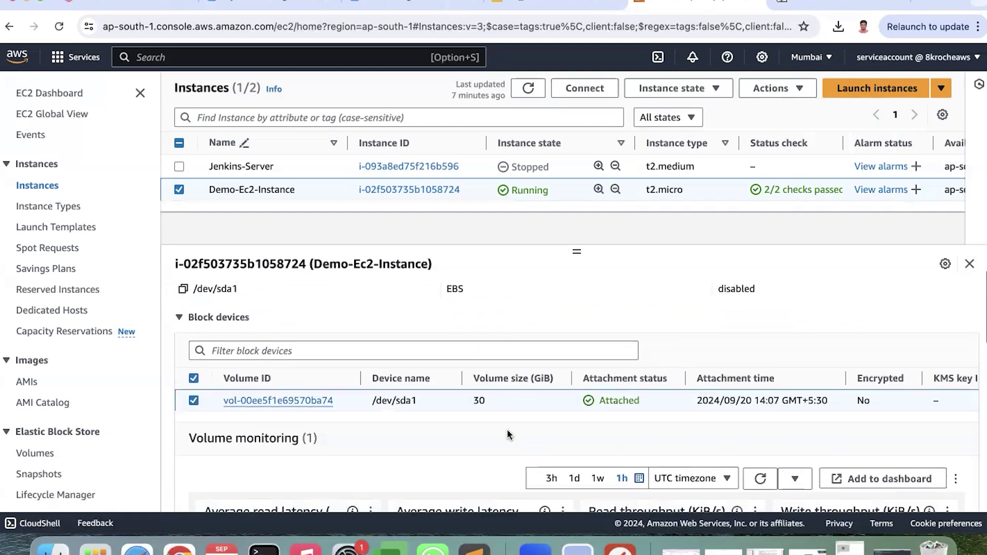
pyautogui.scroll(1, 508, 432)
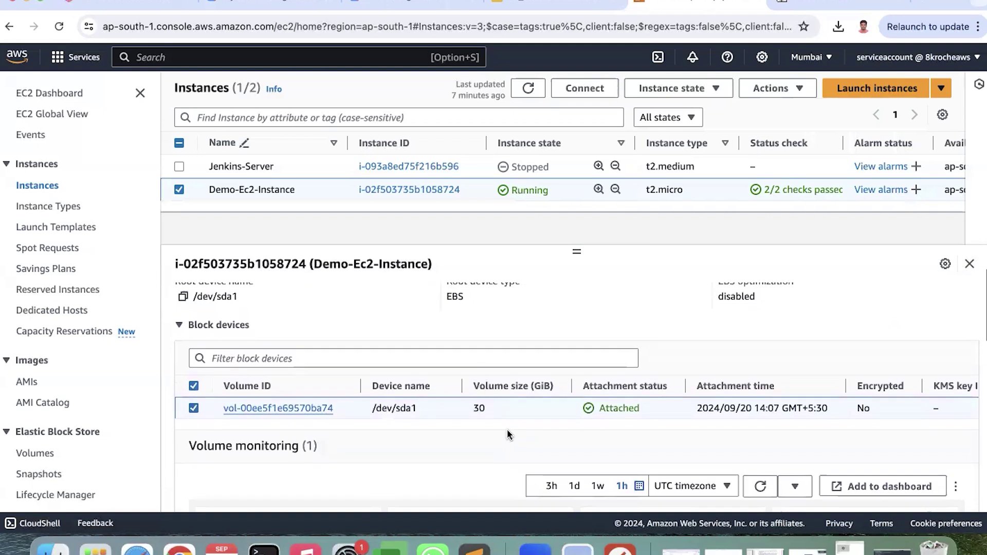
pyautogui.scroll(1, 507, 430)
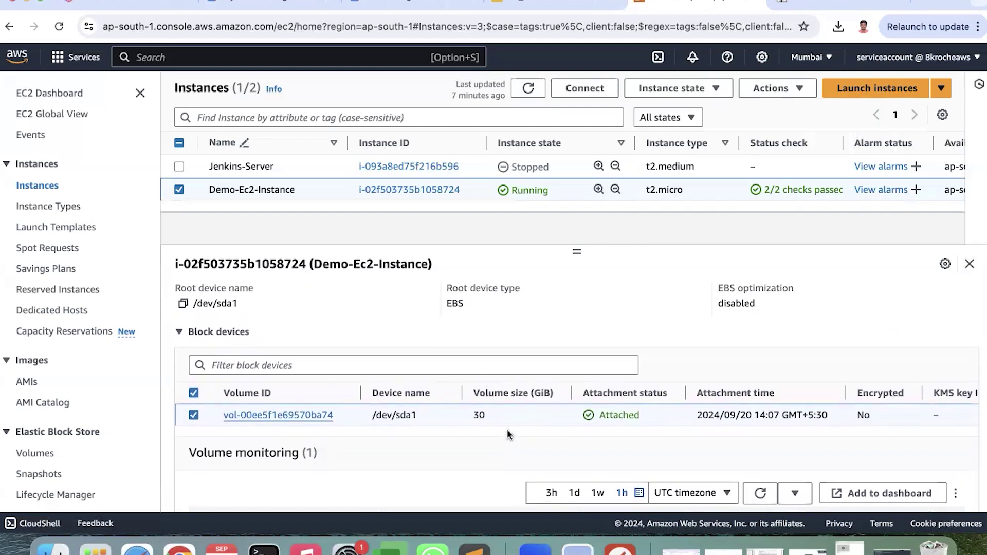
pyautogui.scroll(1, 507, 435)
pyautogui.scroll(5, 507, 434)
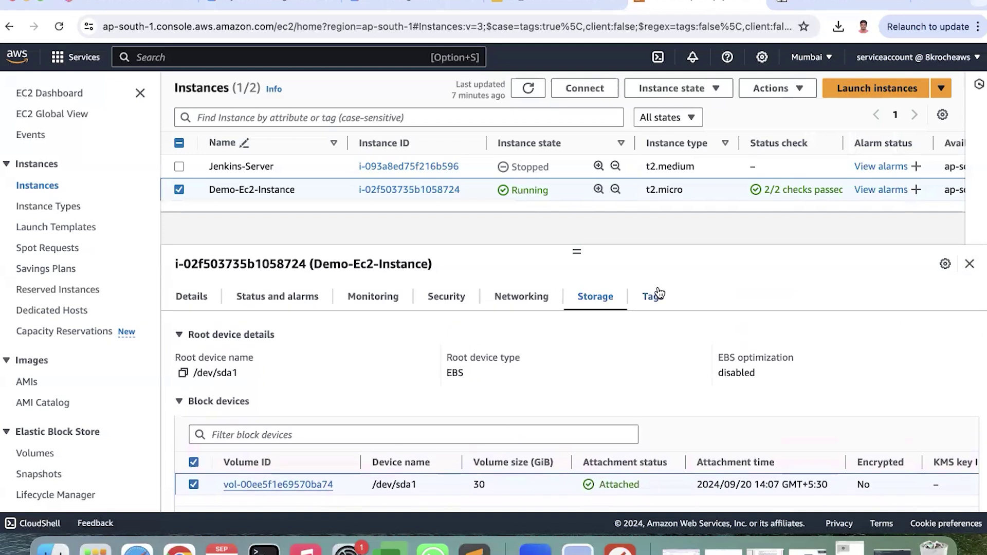
# Open tag management for Demo-Ec2-Instance and add five empty tag rows
pyautogui.click(658, 296)
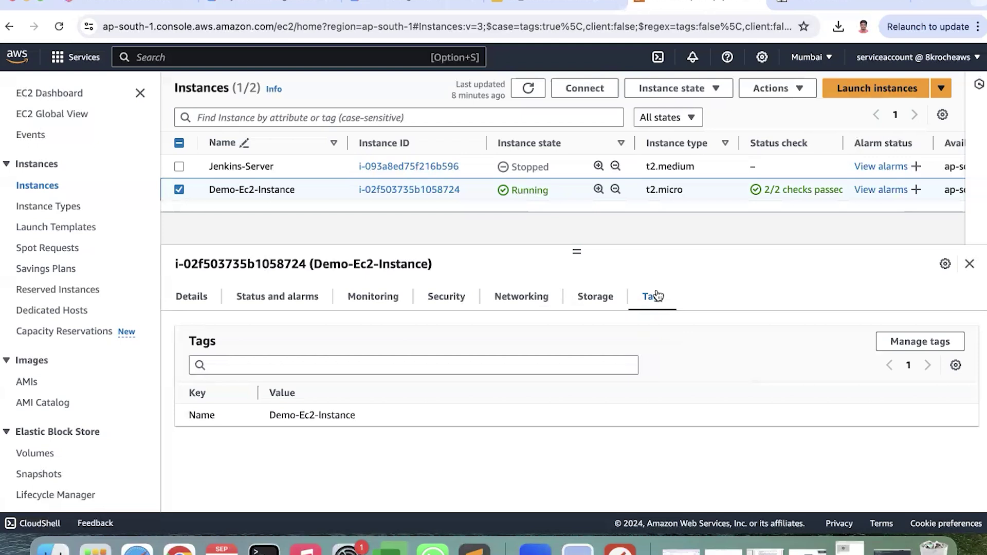
pyautogui.click(903, 341)
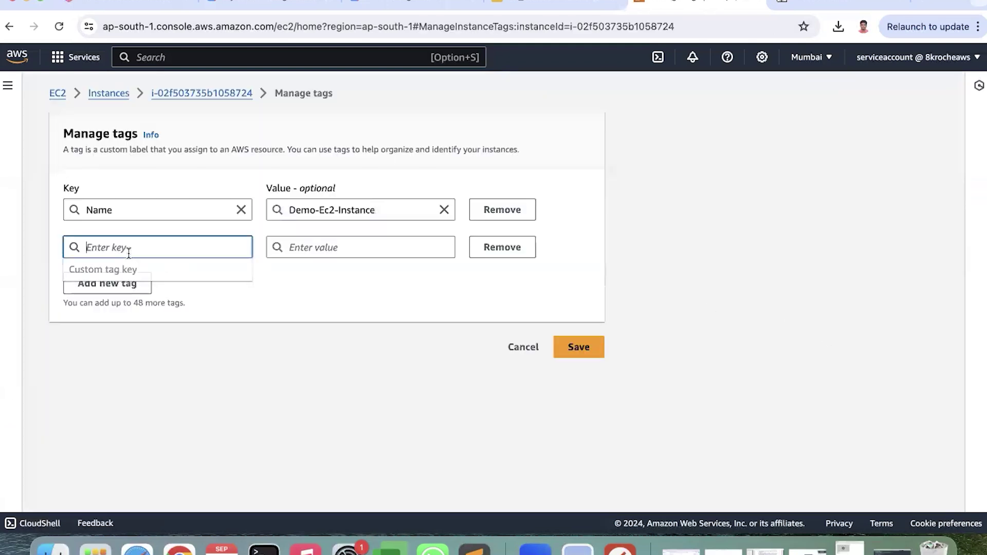
pyautogui.click(113, 297)
pyautogui.click(110, 335)
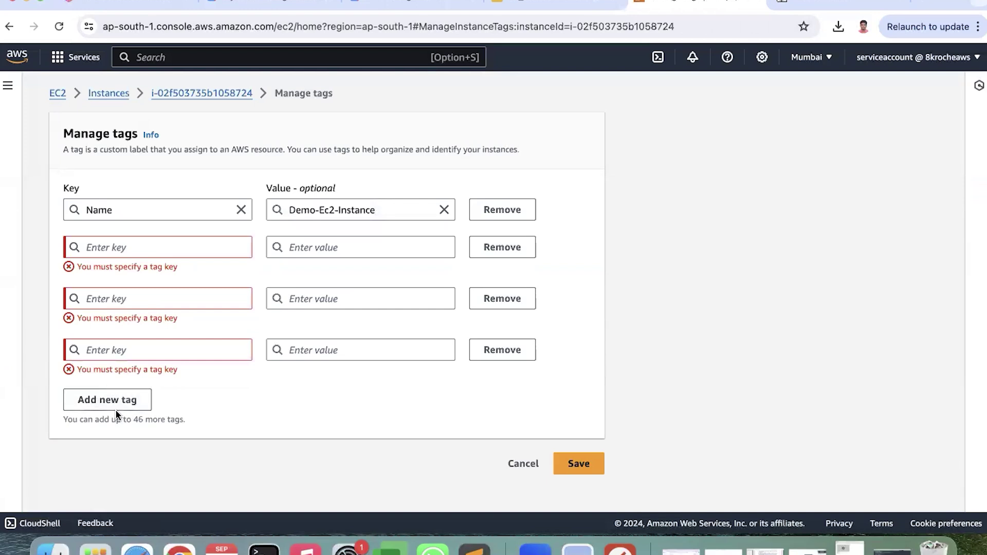
pyautogui.click(109, 400)
pyautogui.click(107, 448)
# Fill the first empty tag row with the key CostallocationID and the value 111
pyautogui.click(102, 248)
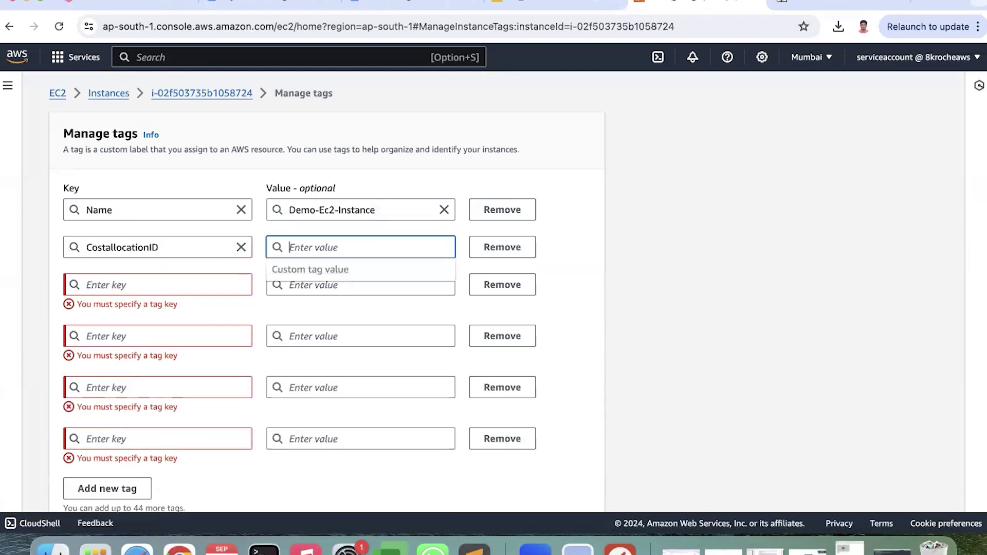
pyautogui.press('Tab')
pyautogui.hotkey('shift', 'Tab')
pyautogui.write('111')
pyautogui.press('Tab')
pyautogui.press('Tab')
pyautogui.press('Tab')
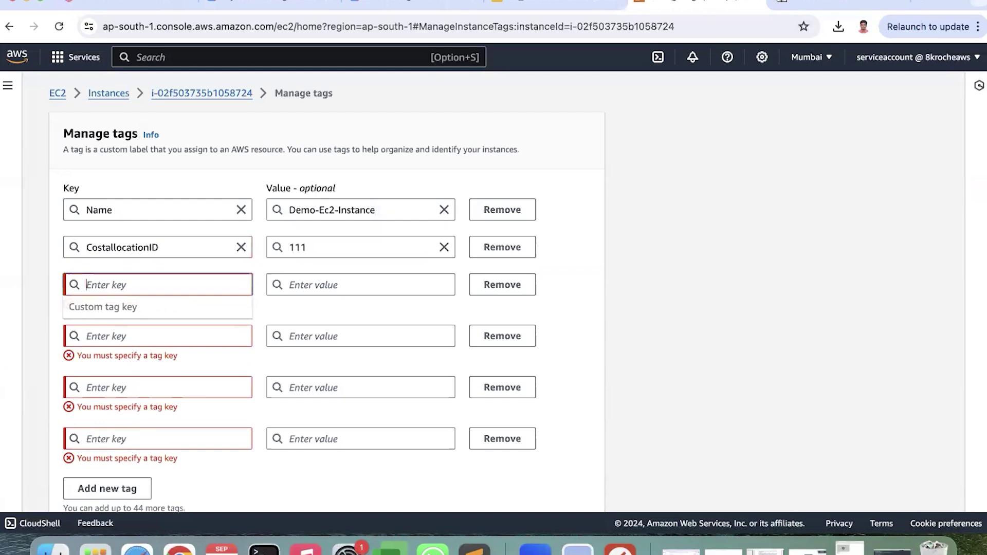
# Fill the next tag row with the key Owner and the owner's name as its value
pyautogui.write('Owner')
pyautogui.press('Tab')
pyautogui.press('Tab')
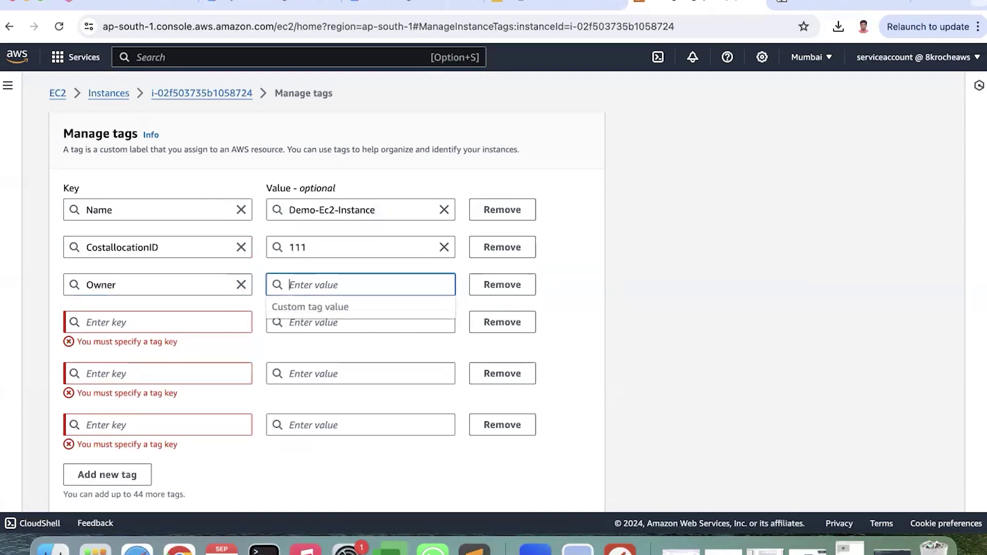
pyautogui.write('arul')
pyautogui.press('Tab')
pyautogui.press('Tab')
pyautogui.press('Tab')
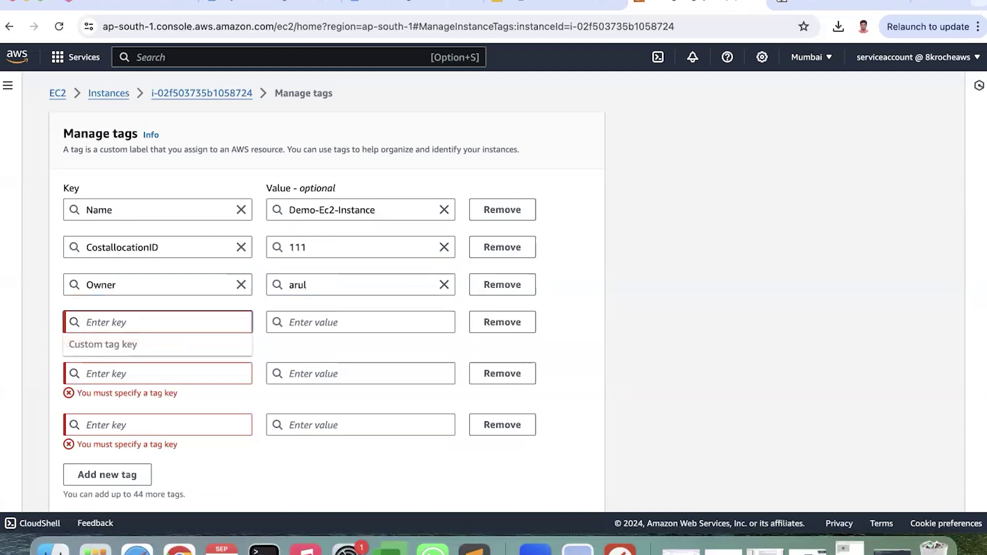
# Fill the next tag row with the key Department and the value POC
pyautogui.write('Department')
pyautogui.press('Tab')
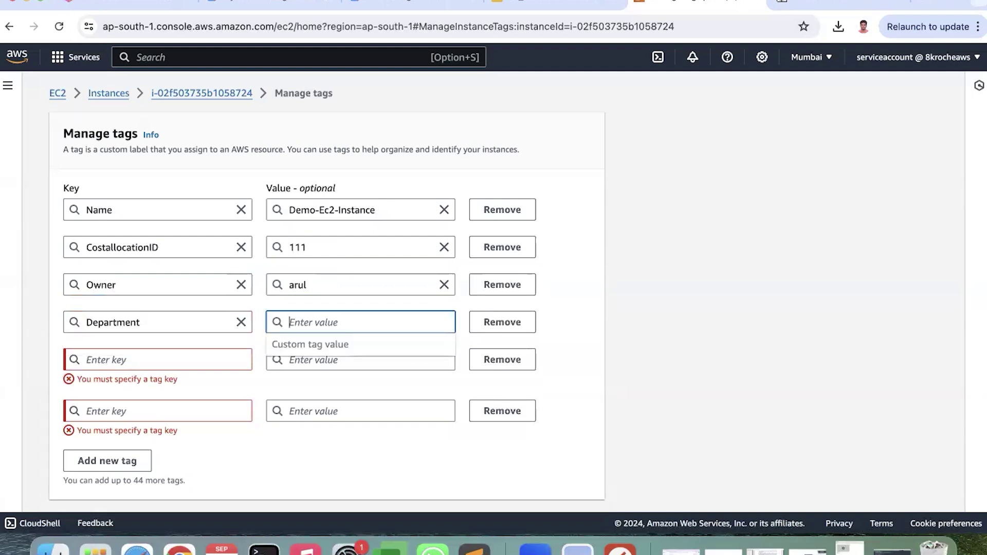
pyautogui.write('R')
pyautogui.press('BackSpace')
pyautogui.write('POC')
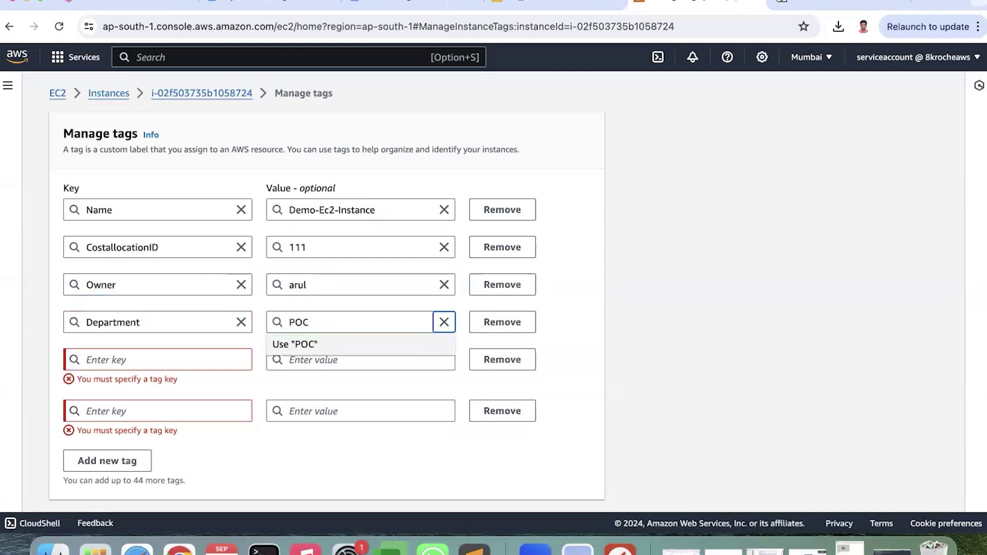
pyautogui.press('Tab')
pyautogui.press('Tab')
# Remove the two unused tag rows, save the tags, and check them on Demo-Ec2-Instance
pyautogui.click(502, 358)
pyautogui.click(502, 358)
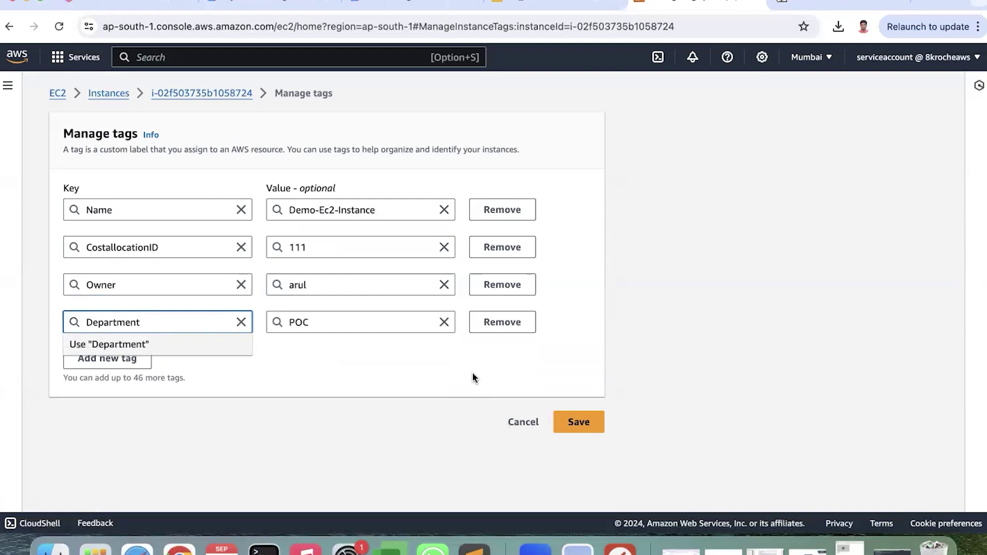
pyautogui.click(473, 377)
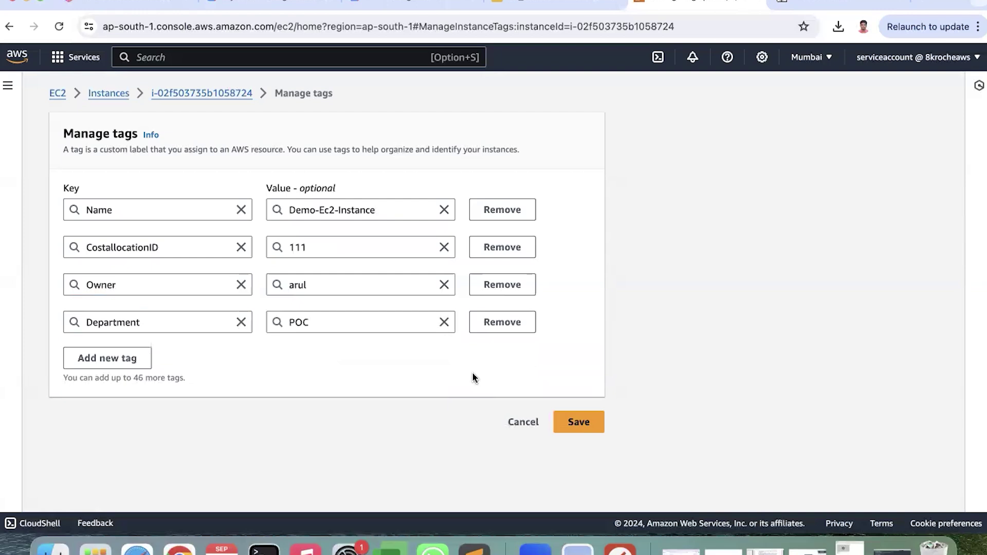
pyautogui.click(597, 430)
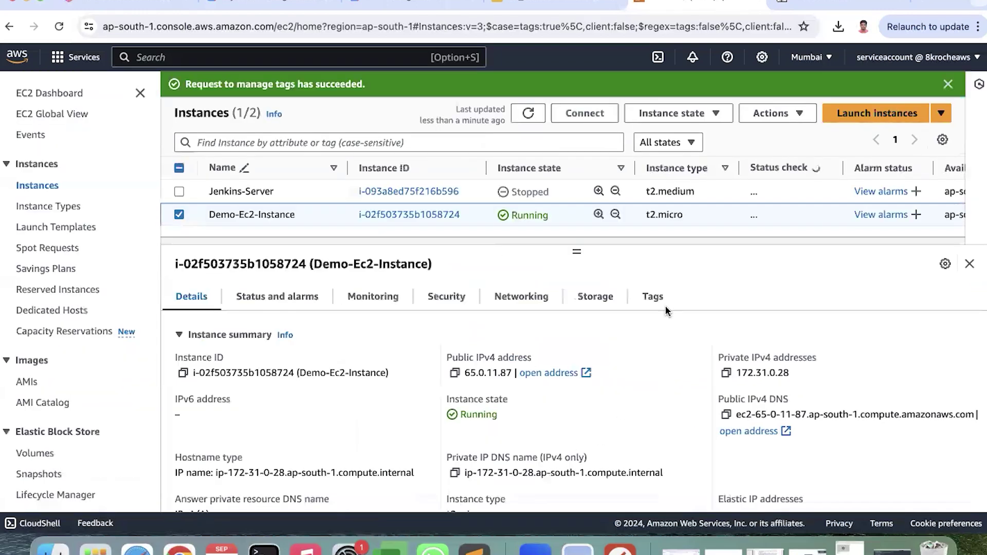
pyautogui.click(654, 297)
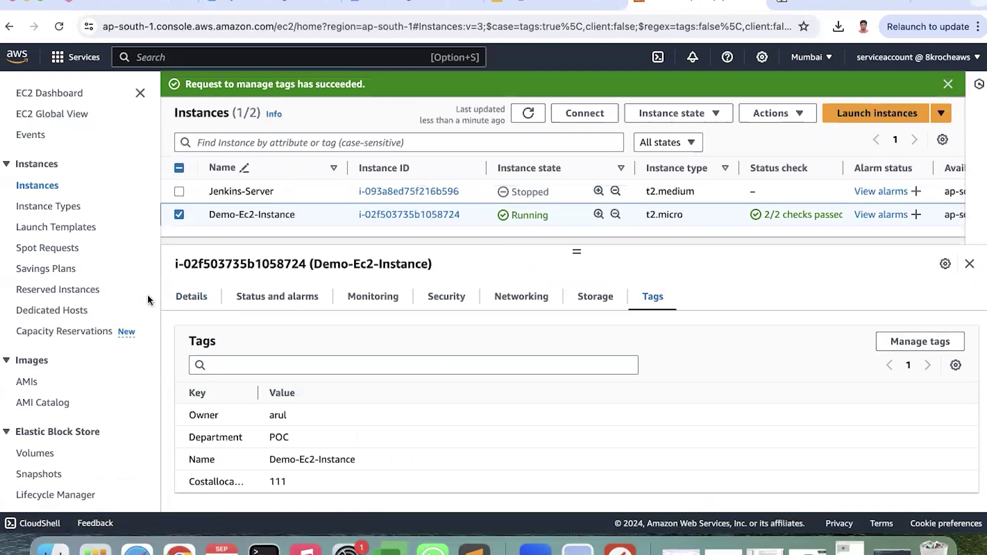
pyautogui.click(186, 308)
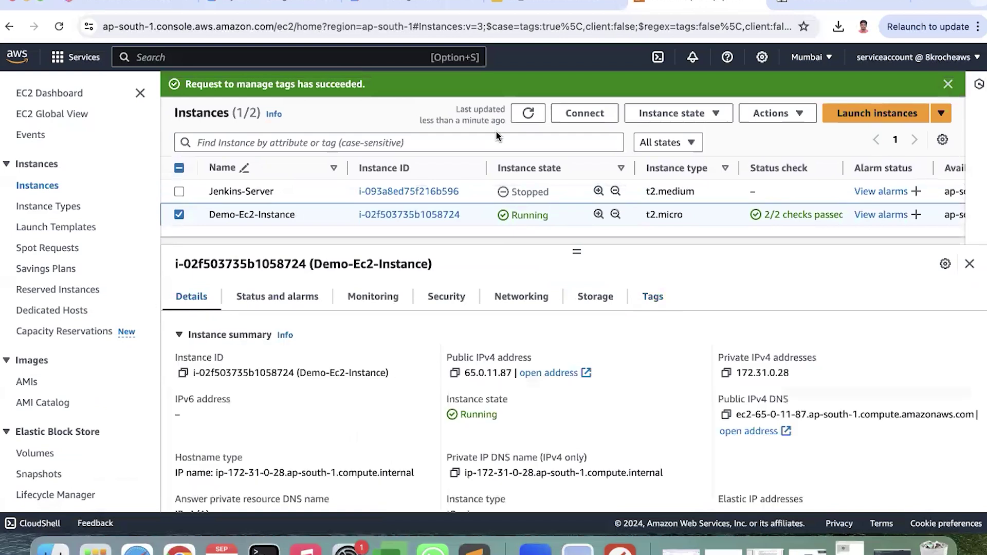
# Switch to the 03_Introduction-to-AWS-EC2 presentation in Google Slides and view slide 3, Key Features of EC2
pyautogui.click(561, 6)
pyautogui.click(101, 239)
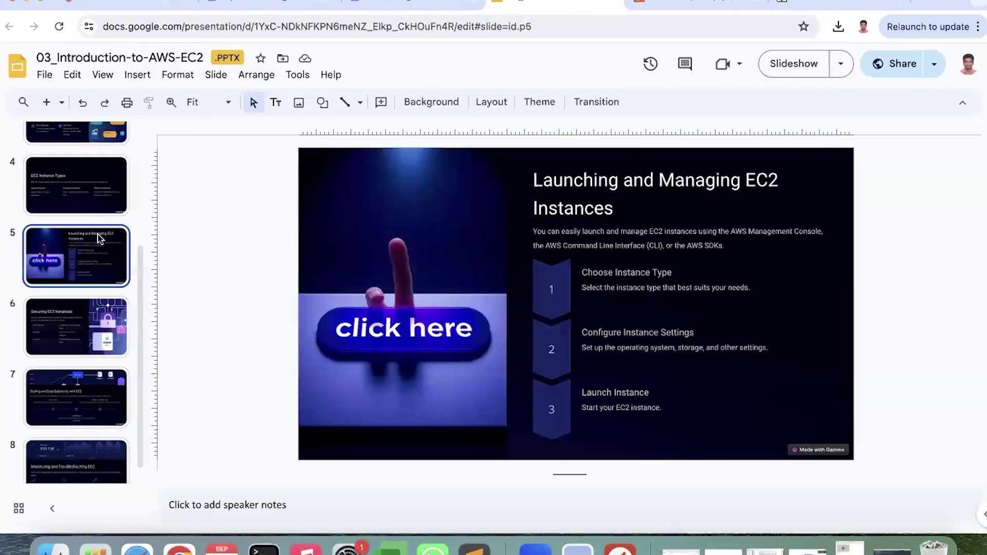
pyautogui.click(91, 204)
pyautogui.press('Up')
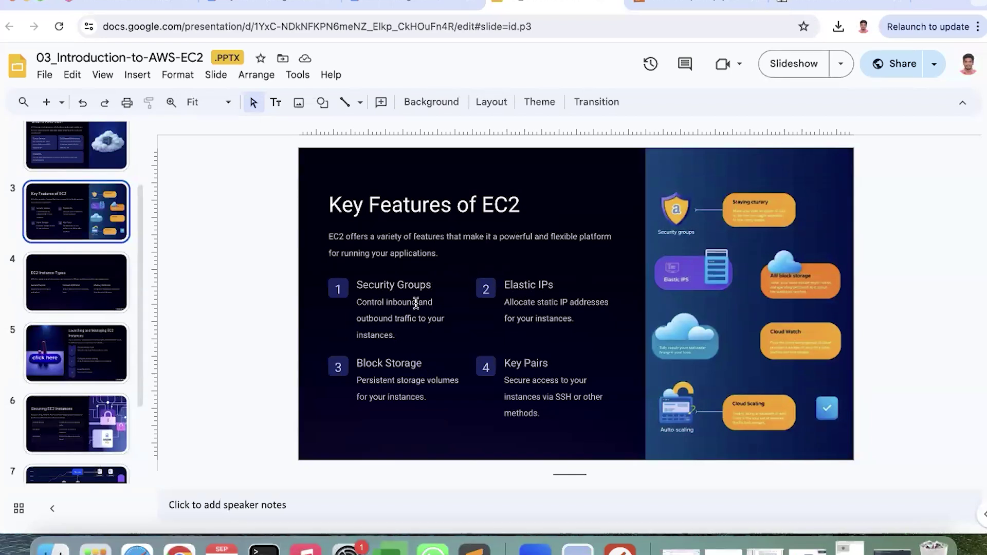
# Return to the AWS console and view the security details of Demo-Ec2-Instance and the Network & Security options
pyautogui.hotkey('ctrl', 'Tab')
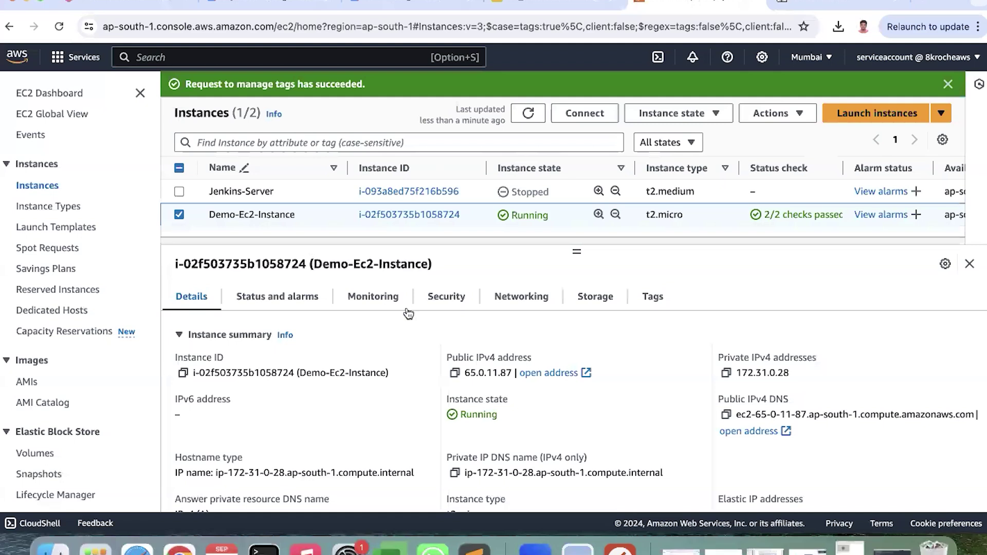
pyautogui.click(461, 303)
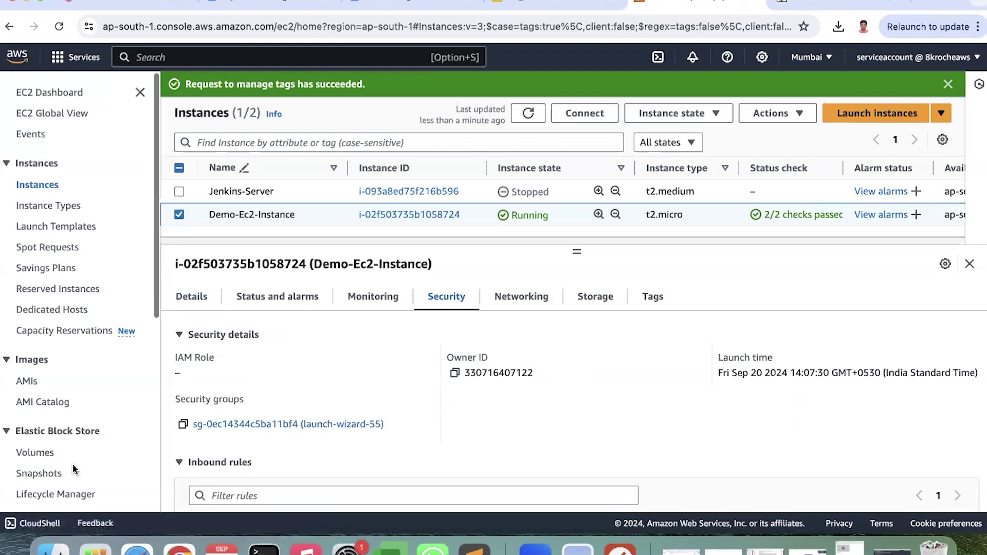
pyautogui.scroll(-3, 74, 470)
pyautogui.scroll(-1, 73, 469)
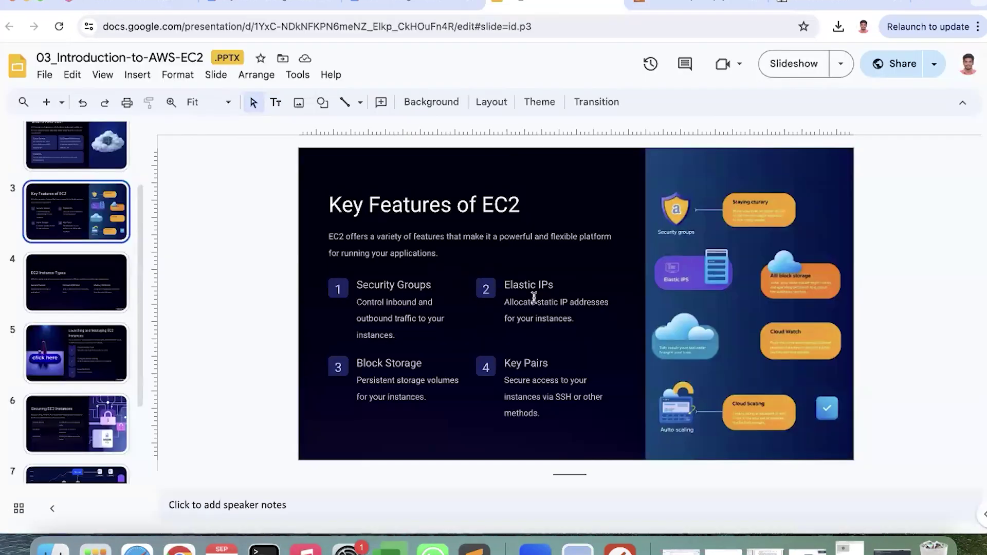
pyautogui.click(695, 6)
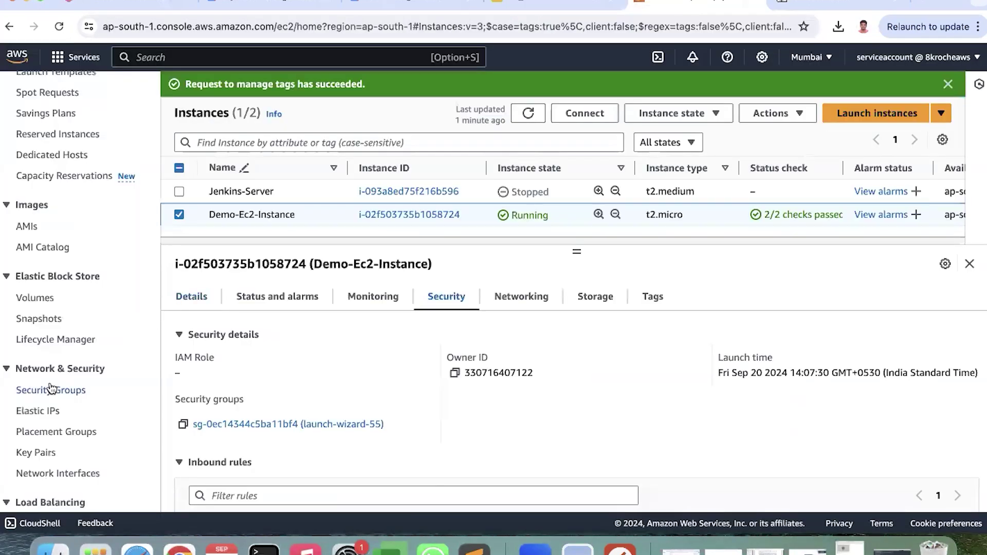
pyautogui.scroll(-2, 52, 388)
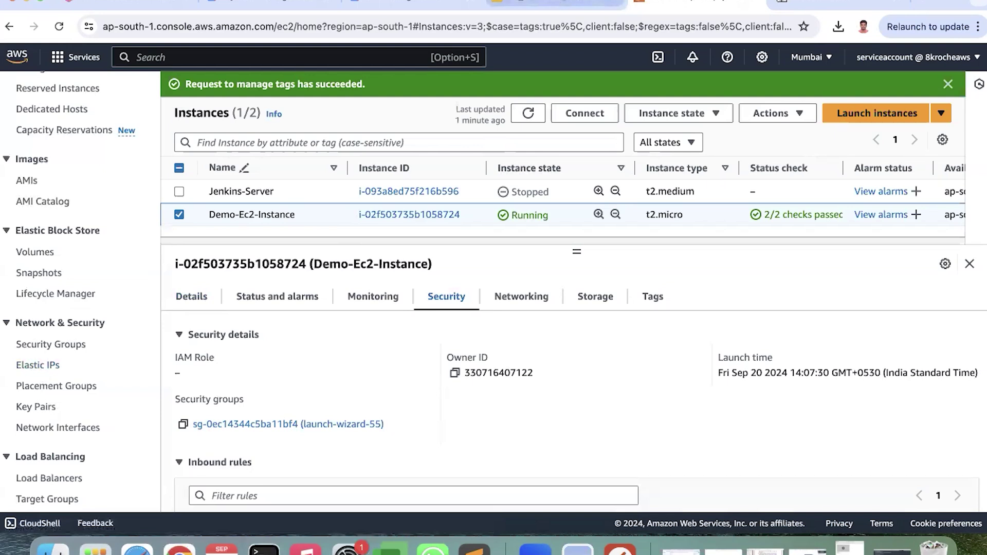
# Compare the Key Features of EC2 slide in Google Slides with the storage details of Demo-Ec2-Instance in the AWS console
pyautogui.click(559, 3)
pyautogui.click(643, 5)
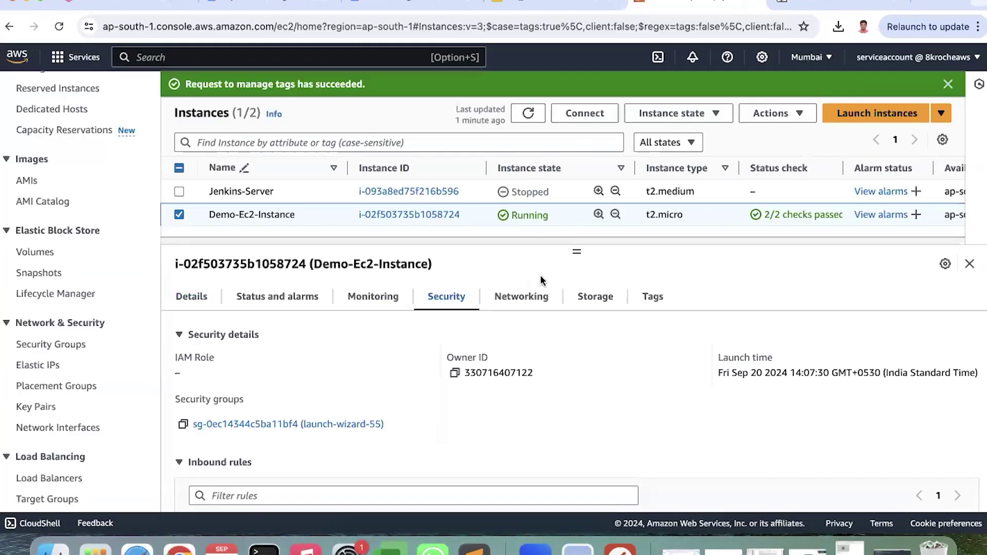
pyautogui.click(581, 302)
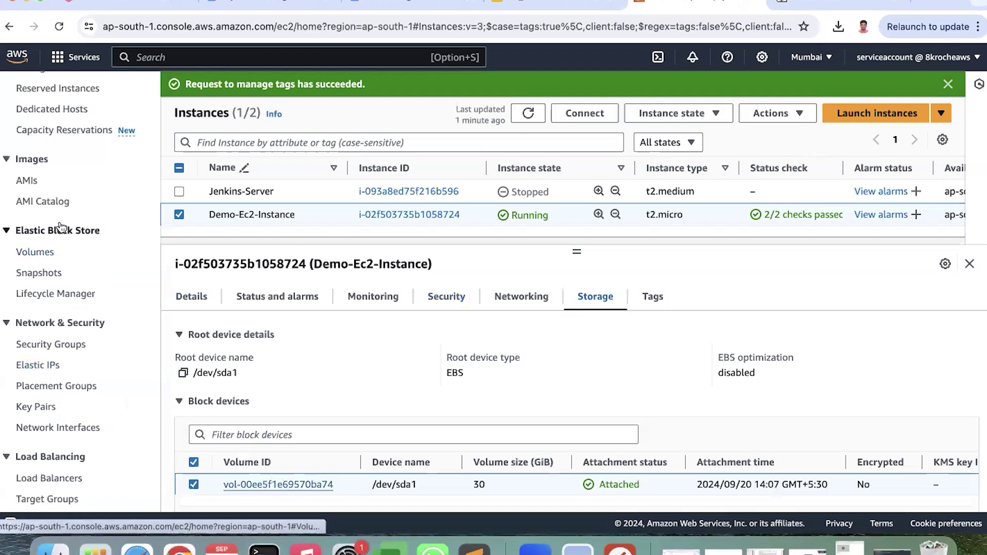
pyautogui.hotkey('ctrl', 'shift', 'Tab')
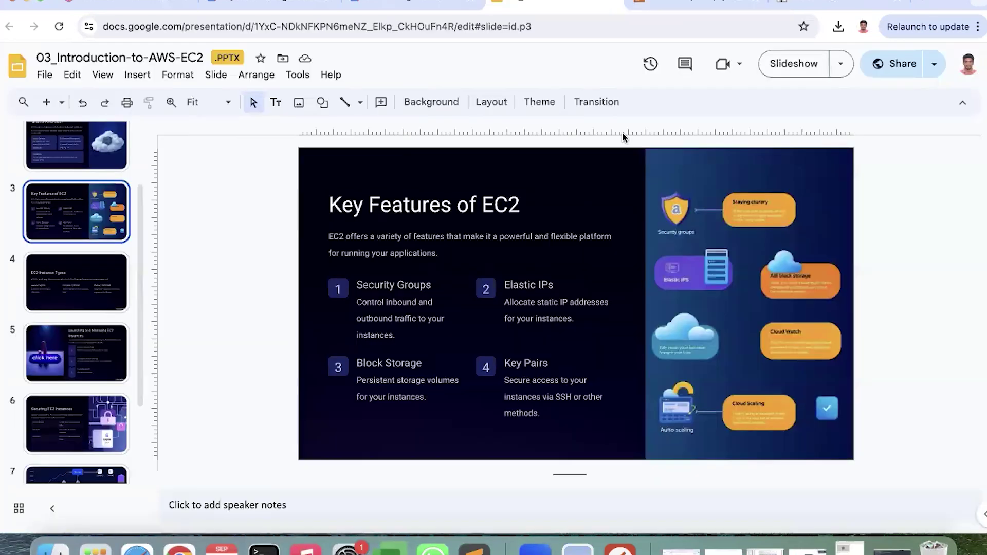
pyautogui.hotkey('ctrl', 'Tab')
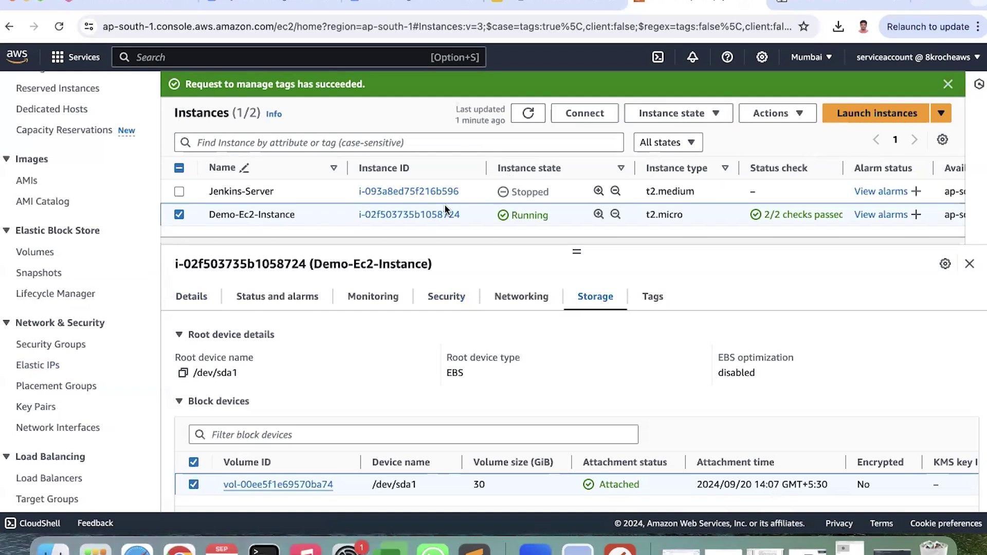
# Locate Key Pairs in the EC2 navigation and collapse the Block devices section of Demo-Ec2-Instance's storage details
pyautogui.scroll(-3, 77, 299)
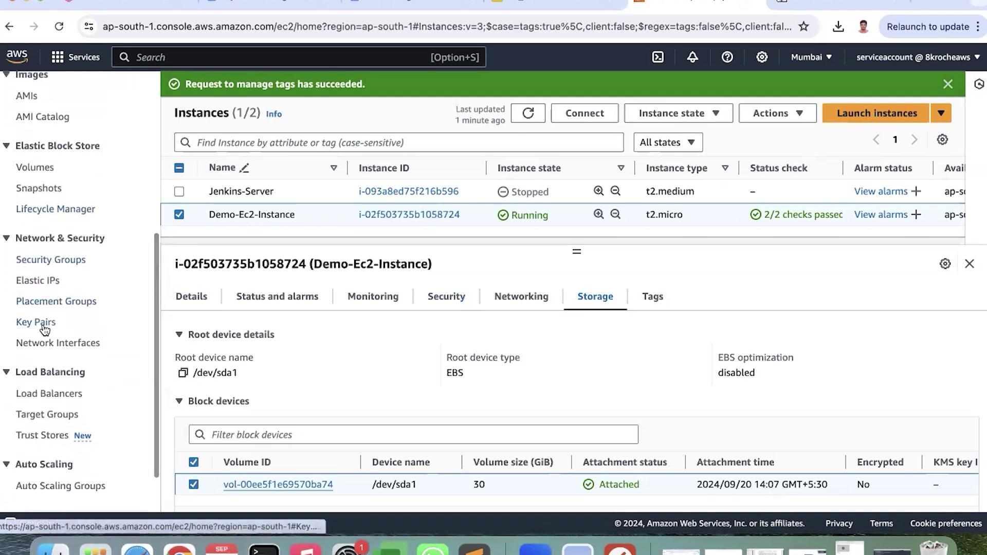
pyautogui.click(195, 334)
pyautogui.click(194, 359)
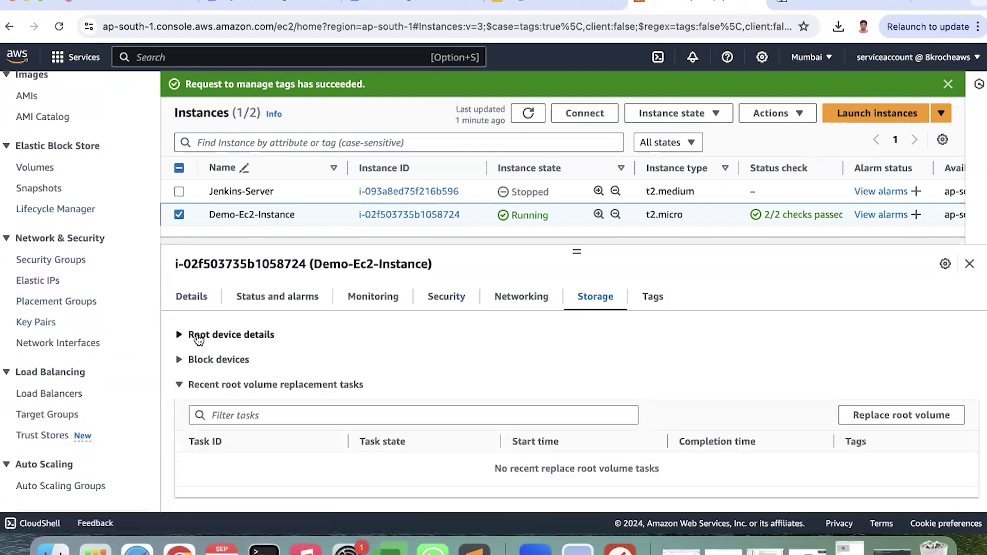
pyautogui.click(198, 337)
pyautogui.scroll(5, 107, 327)
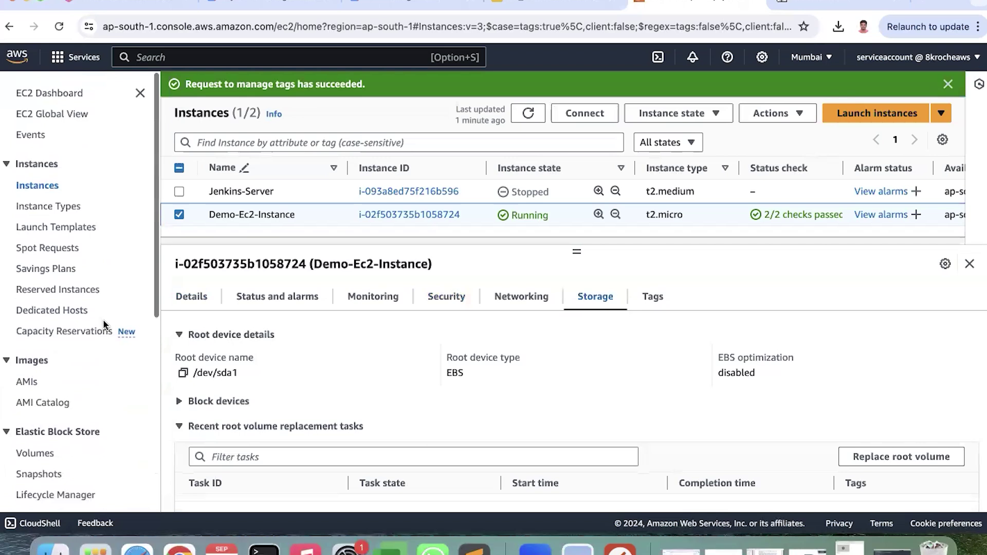
# Go back to the instance summary of Demo-Ec2-Instance, and switch to the AWS EC2 Usecase note in JS Paint
pyautogui.click(188, 307)
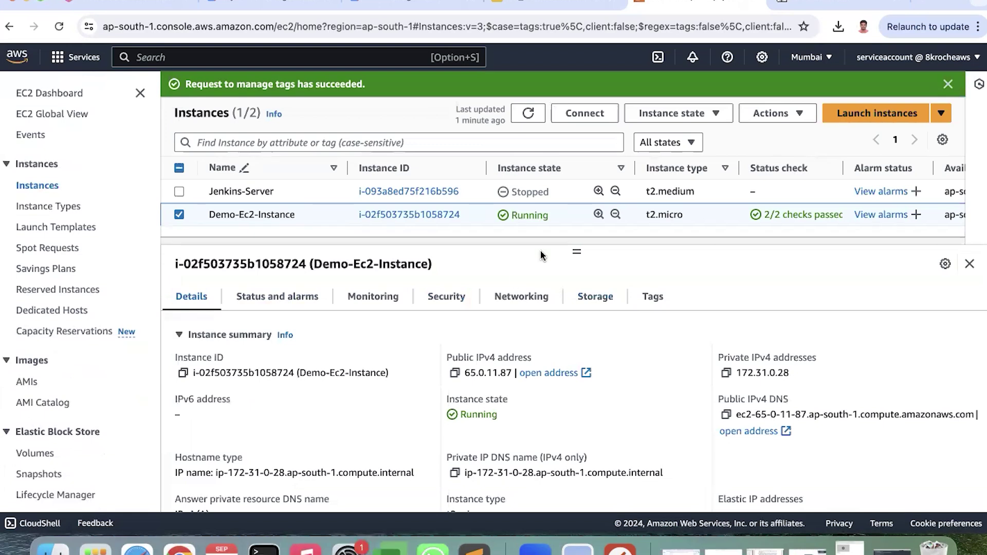
pyautogui.click(817, 2)
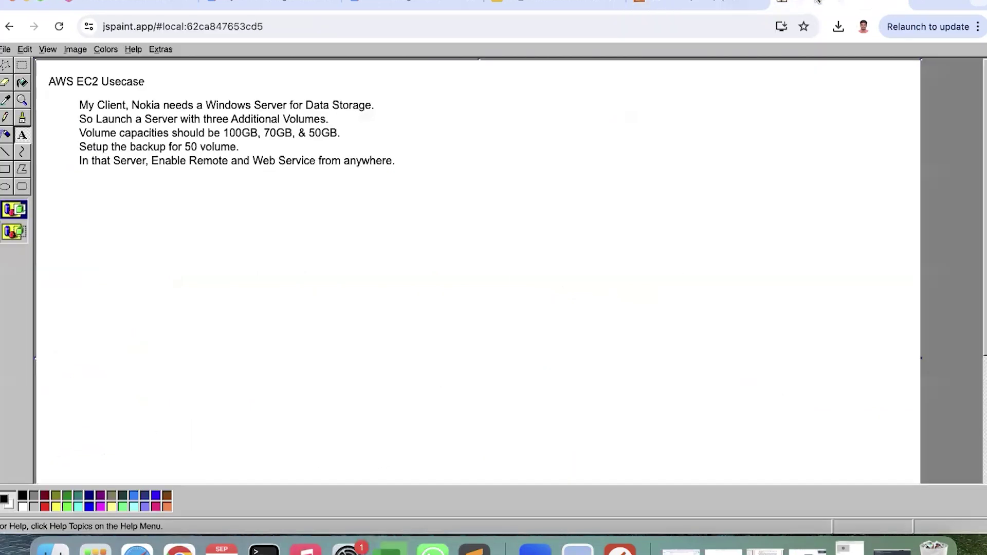